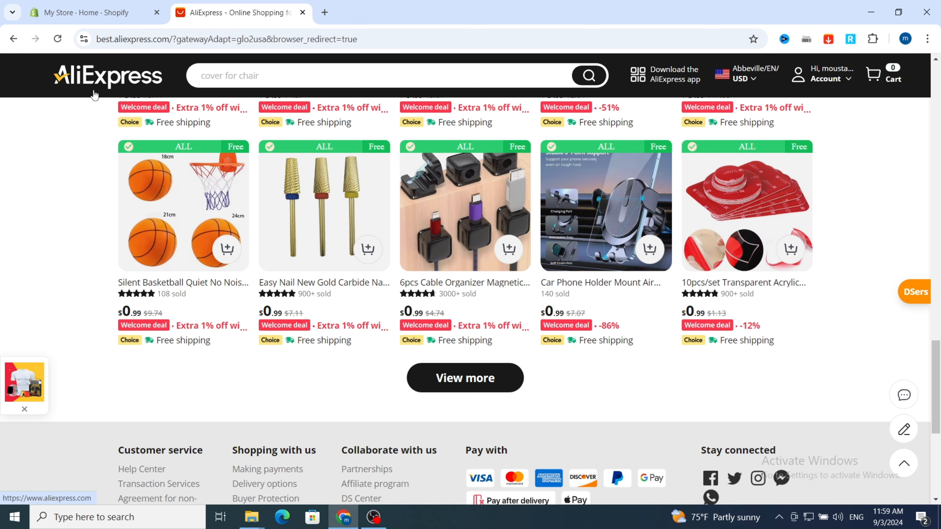
Step: Look through the AliExpress product listings and account options, alongside the Shopify store's admin home page
{"action": "scroll", "coordinate": [106, 117], "scroll_direction": "down", "scroll_amount": 4}
{"action": "scroll", "coordinate": [304, 238], "scroll_direction": "up", "scroll_amount": 12}
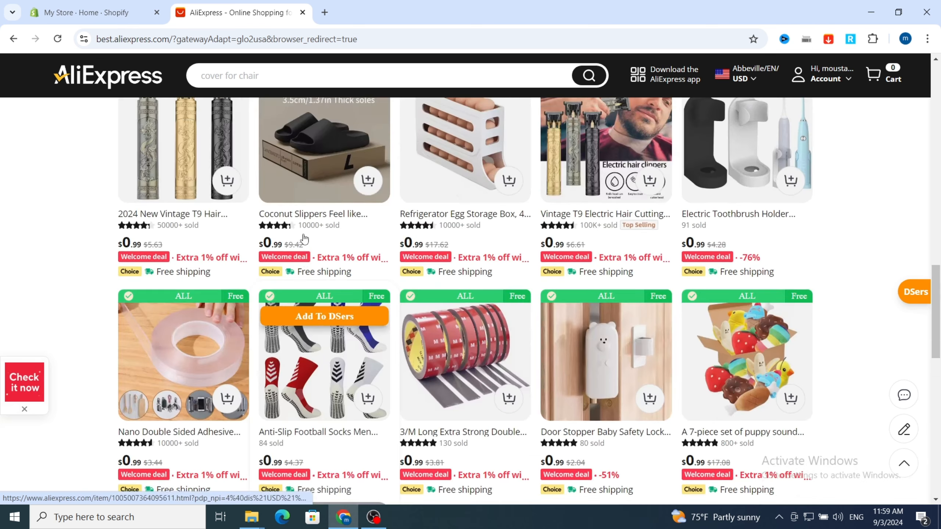
{"action": "scroll", "coordinate": [303, 238], "scroll_direction": "up", "scroll_amount": 2}
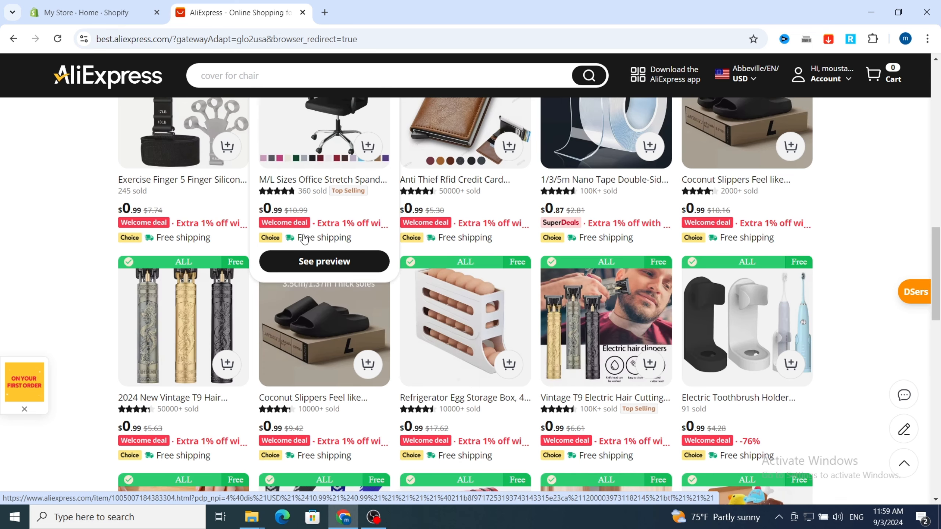
{"action": "scroll", "coordinate": [303, 239], "scroll_direction": "down", "scroll_amount": 10}
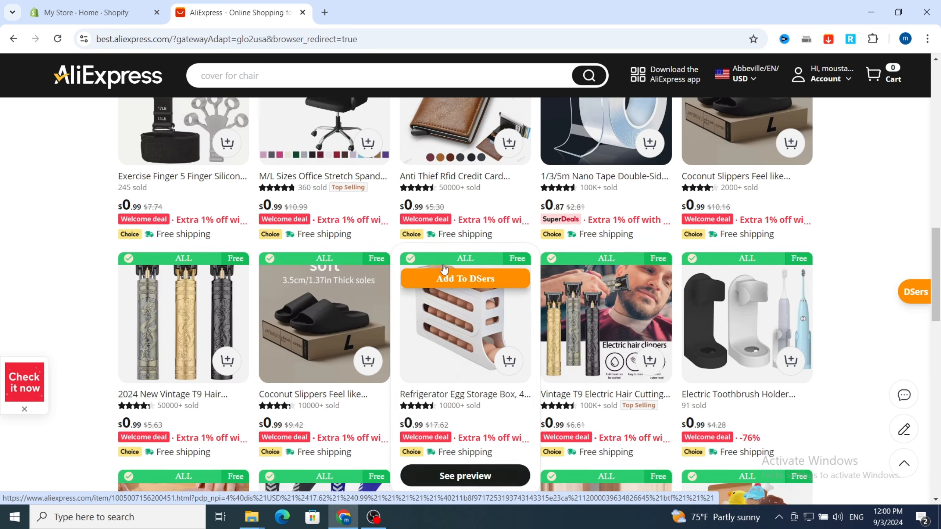
{"action": "scroll", "coordinate": [339, 273], "scroll_direction": "up", "scroll_amount": 15}
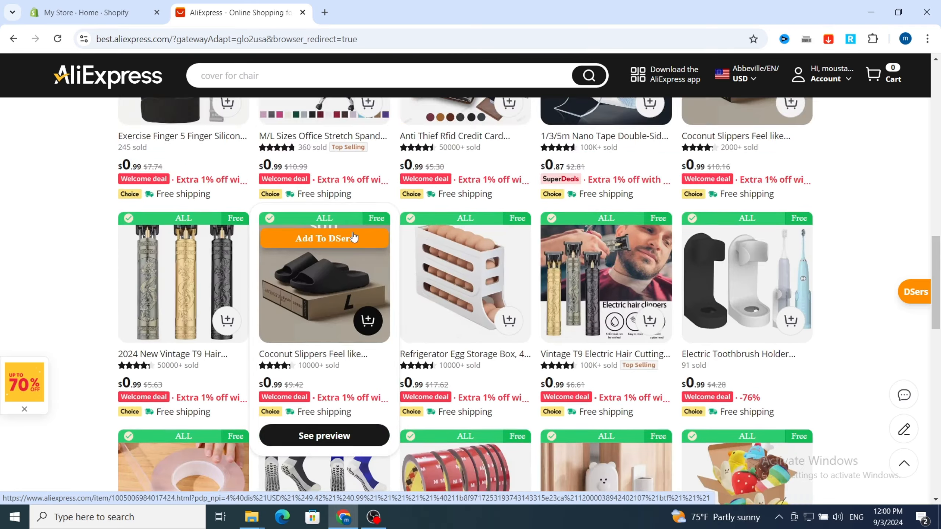
{"action": "left_click", "coordinate": [152, 39]}
{"action": "left_click", "coordinate": [128, 15]}
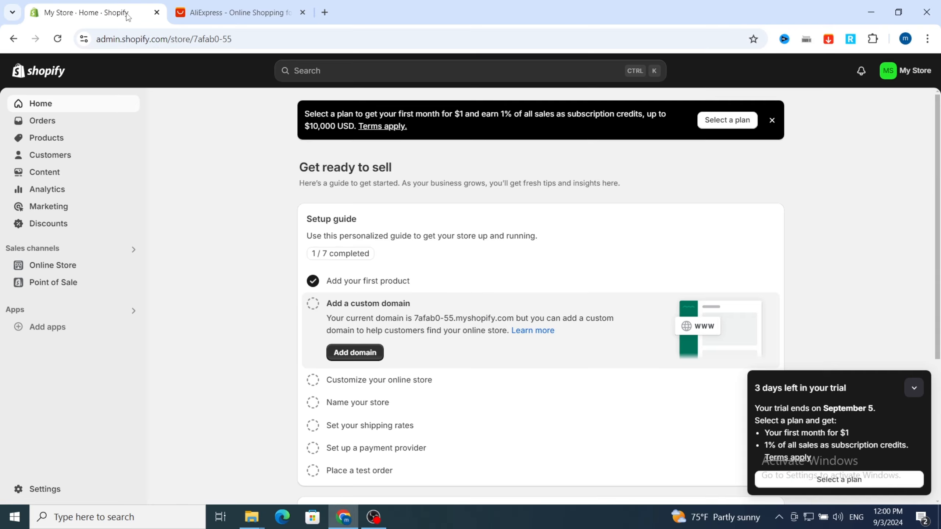
{"action": "left_click", "coordinate": [188, 14]}
{"action": "scroll", "coordinate": [326, 208], "scroll_direction": "up", "scroll_amount": 5}
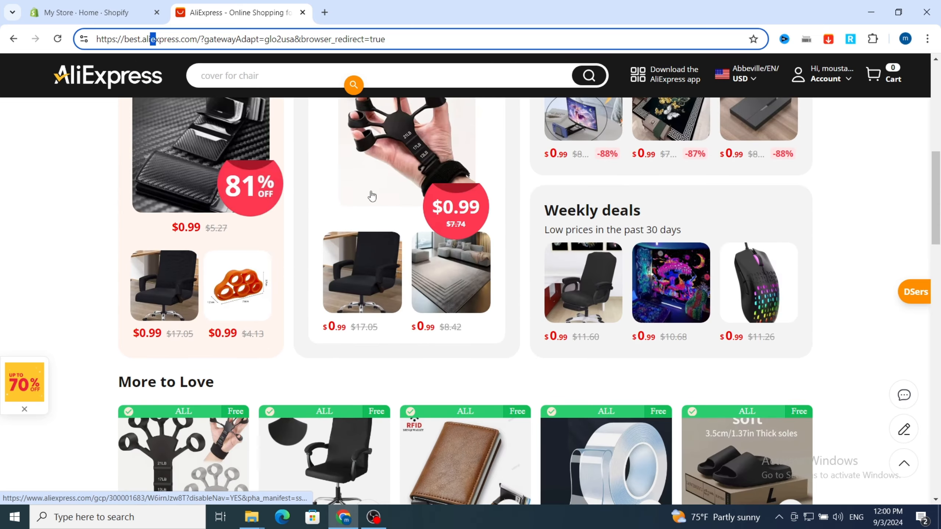
{"action": "left_click", "coordinate": [80, 5]}
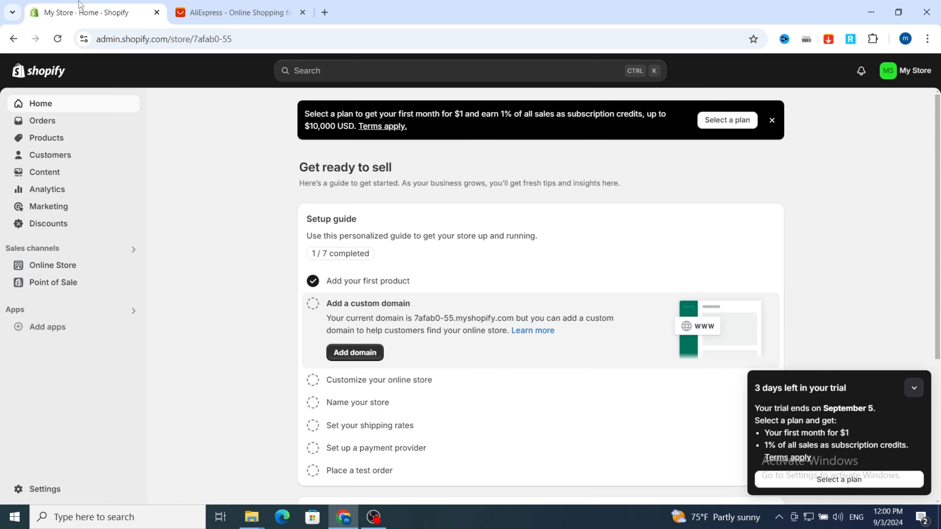
{"action": "left_click", "coordinate": [197, 11]}
{"action": "scroll", "coordinate": [428, 302], "scroll_direction": "up", "scroll_amount": 10}
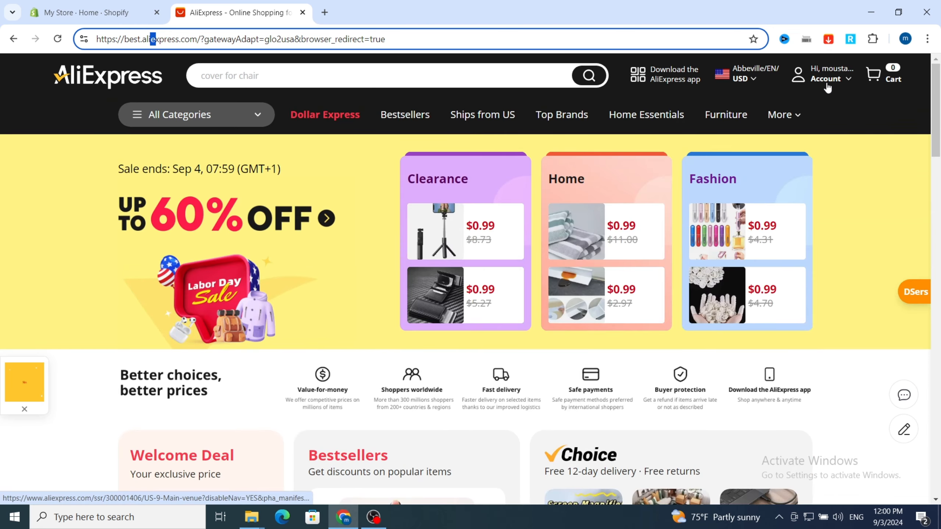
{"action": "mouse_move", "coordinate": [827, 84]}
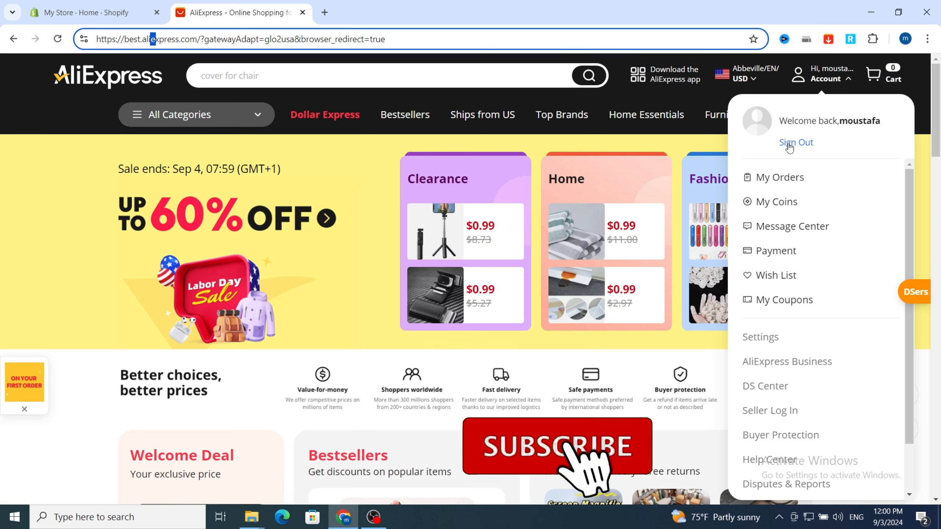
Step: Switch to the Shopify admin and open the Shopify App Store from the store's Apps and sales channels settings
{"action": "left_click", "coordinate": [94, 14]}
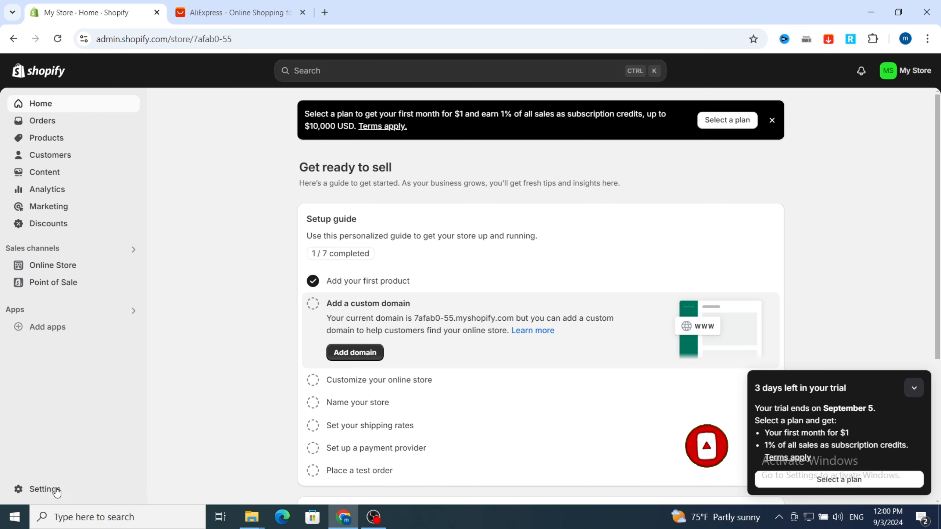
{"action": "left_click", "coordinate": [37, 490]}
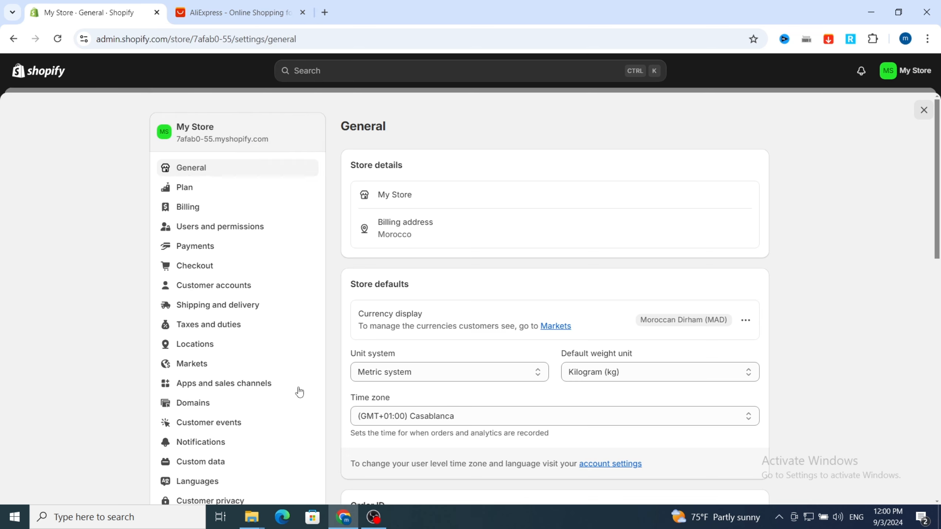
{"action": "scroll", "coordinate": [181, 383], "scroll_direction": "down", "scroll_amount": 1}
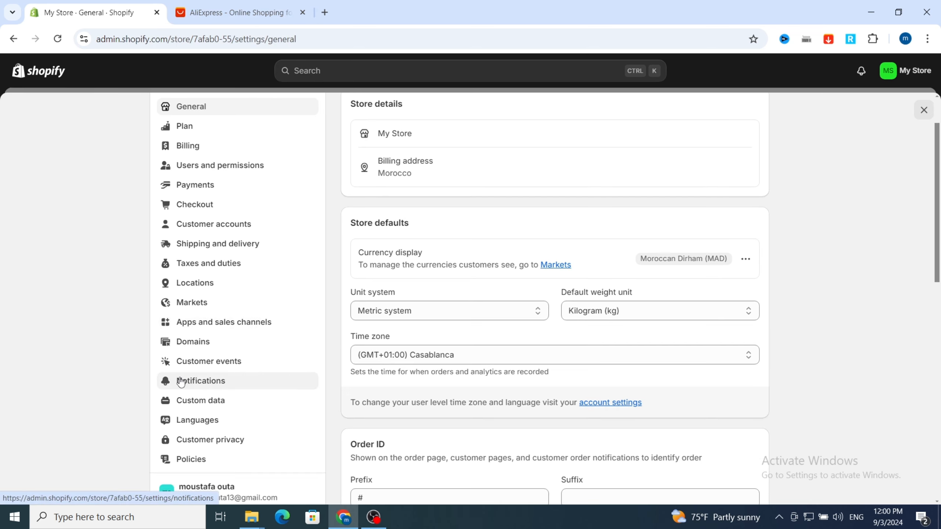
{"action": "left_click", "coordinate": [201, 322]}
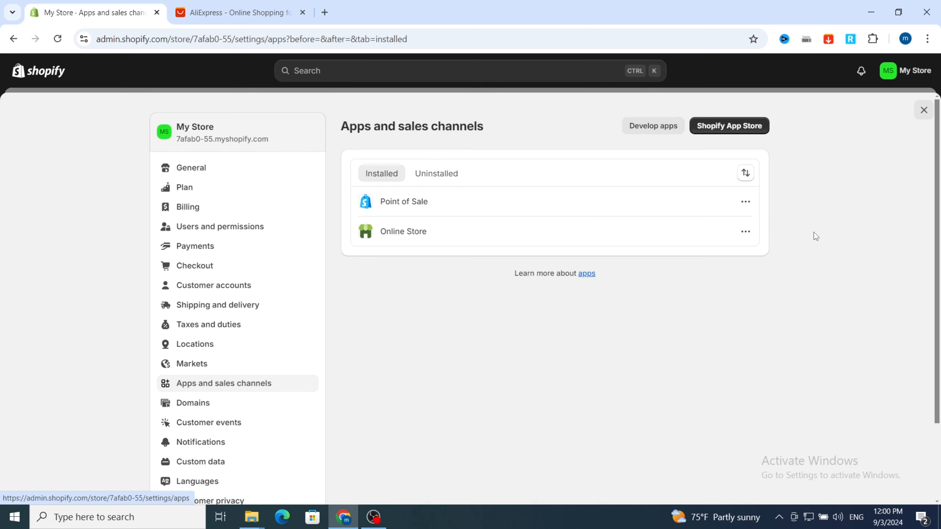
{"action": "left_click", "coordinate": [717, 126]}
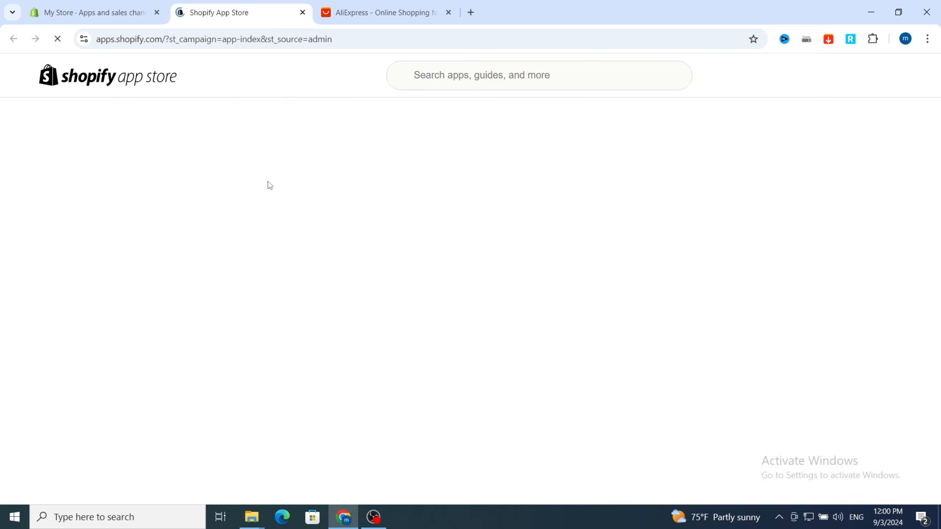
Step: Search the Shopify App Store for "aliexpress"
{"action": "left_click", "coordinate": [427, 75]}
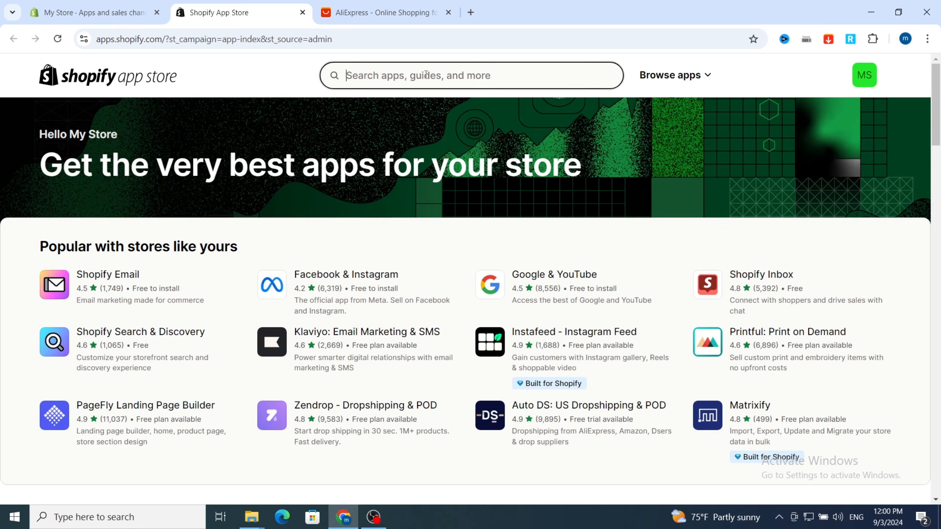
{"action": "type", "text": "al"}
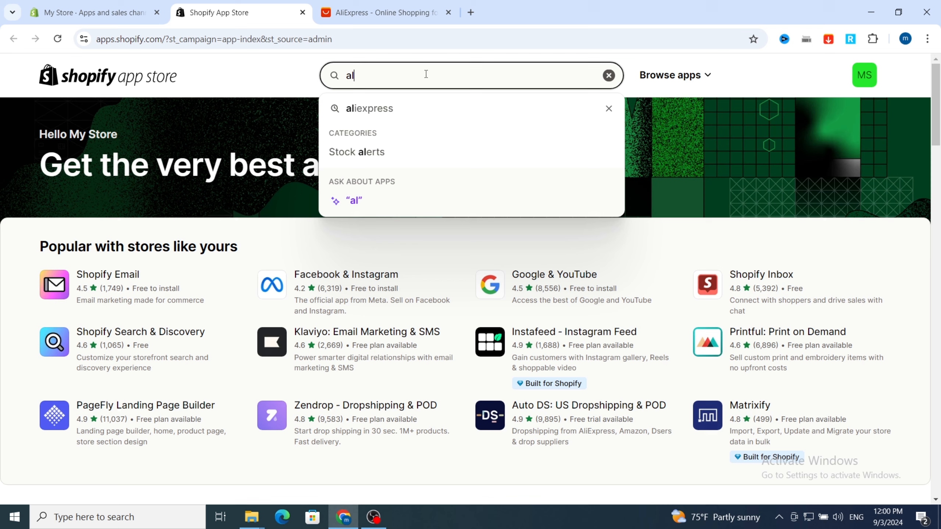
{"action": "left_click", "coordinate": [395, 107]}
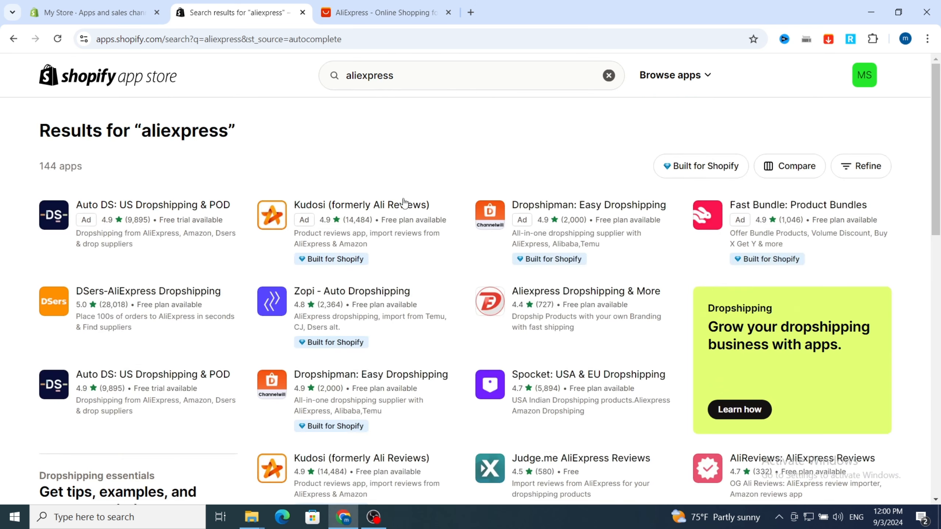
Step: Open the DSers-AliExpress Dropshipping app from the search results and install it in the store, approving its data access
{"action": "scroll", "coordinate": [370, 207], "scroll_direction": "down", "scroll_amount": 6}
{"action": "scroll", "coordinate": [409, 204], "scroll_direction": "down", "scroll_amount": 6}
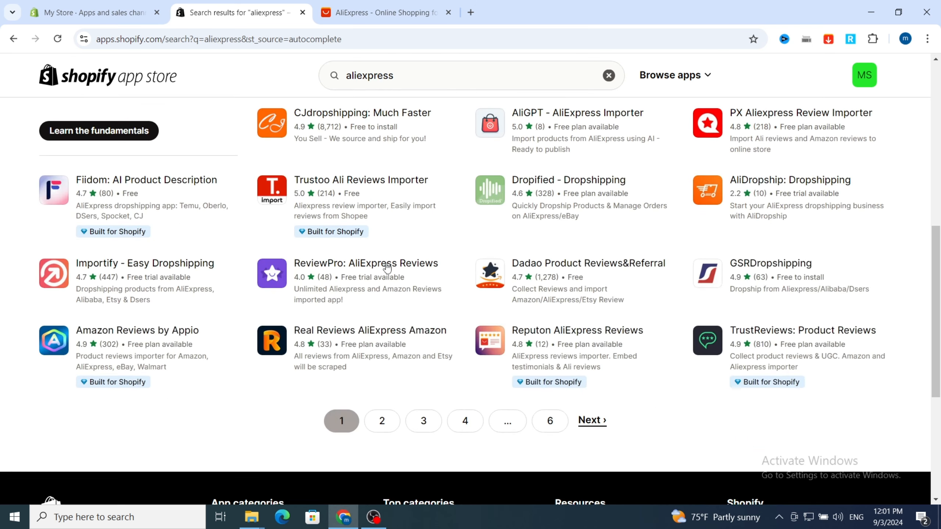
{"action": "scroll", "coordinate": [555, 385], "scroll_direction": "up", "scroll_amount": 12}
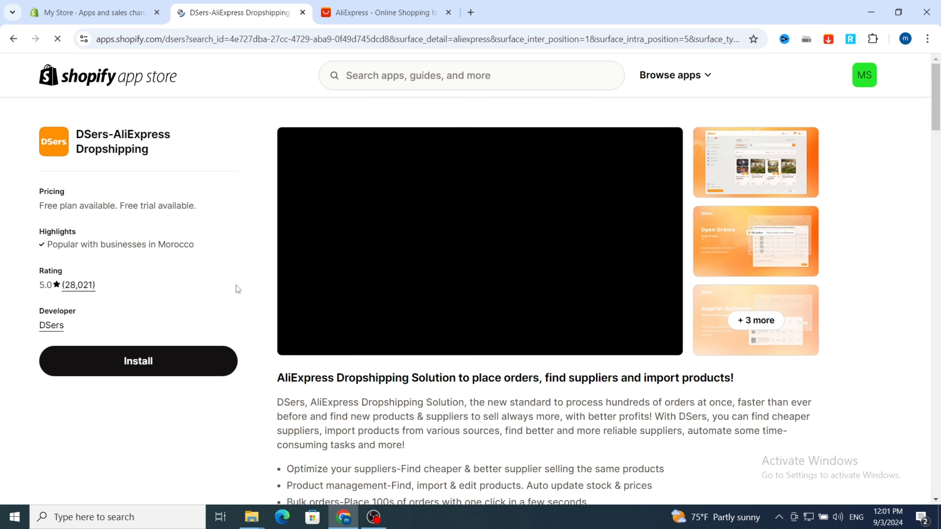
{"action": "left_click", "coordinate": [162, 369]}
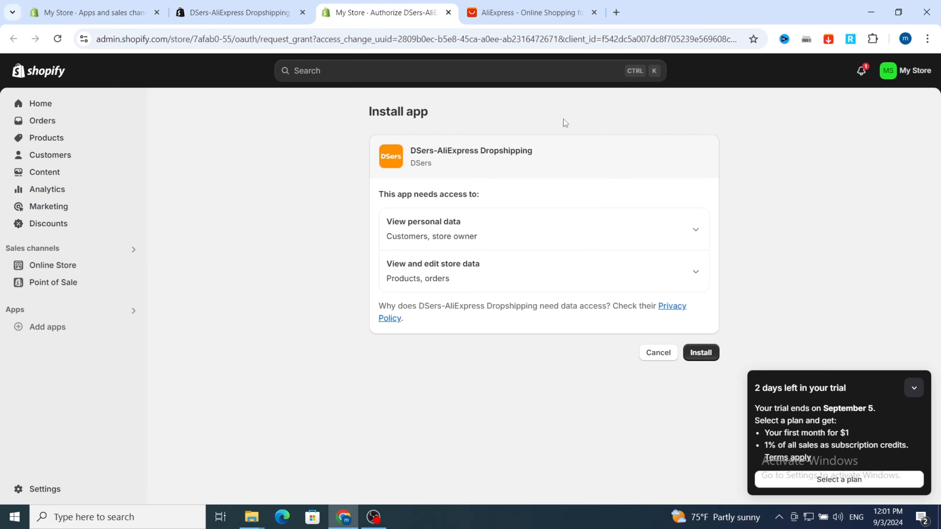
{"action": "left_click", "coordinate": [706, 358]}
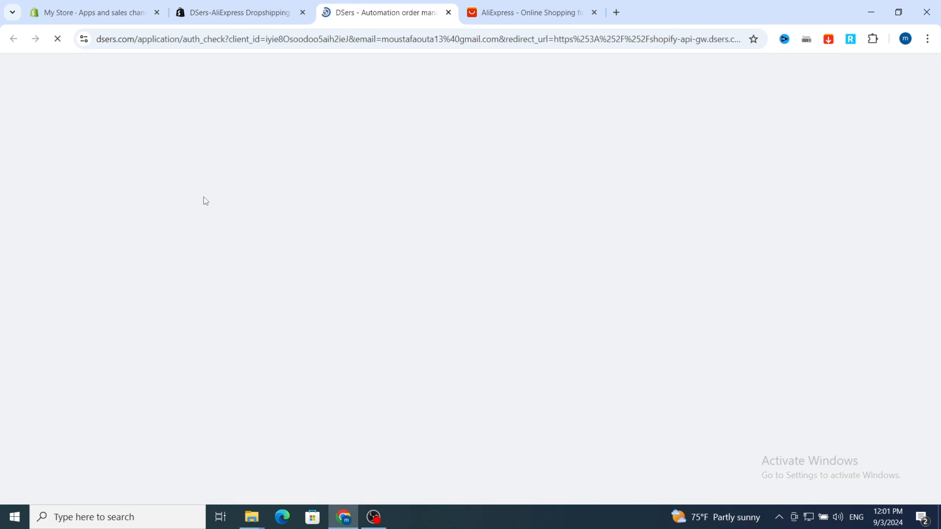
Step: Proceed to the DSers login for authorizing the connection with Shopify, keeping the suggested account
{"action": "left_click", "coordinate": [488, 14]}
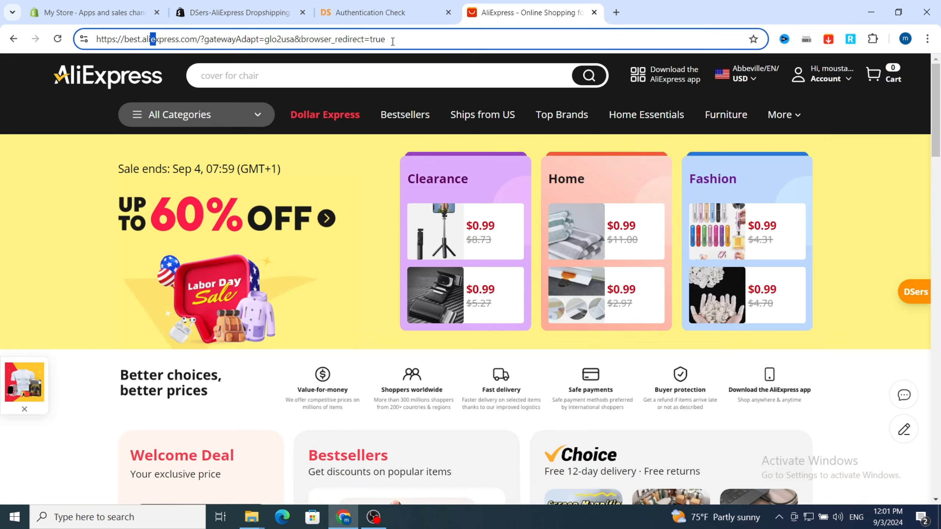
{"action": "left_click", "coordinate": [204, 14]}
{"action": "left_click", "coordinate": [337, 13]}
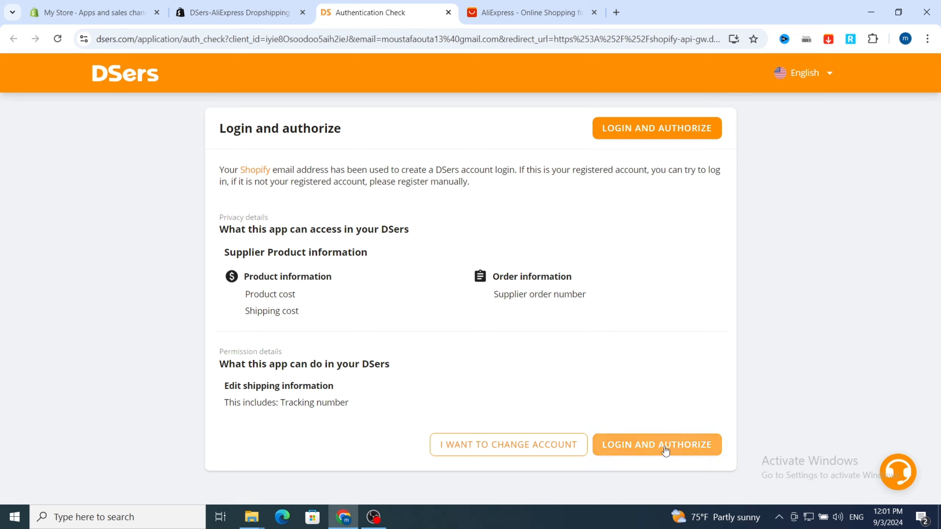
{"action": "left_click", "coordinate": [639, 450]}
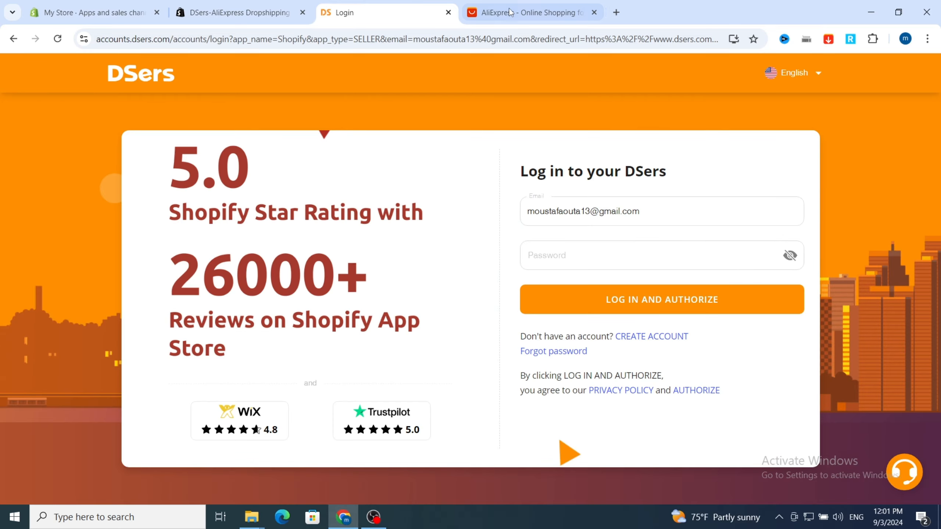
{"action": "left_click", "coordinate": [510, 13]}
{"action": "left_click", "coordinate": [390, 13]}
{"action": "left_click", "coordinate": [526, 12]}
{"action": "left_click", "coordinate": [407, 12]}
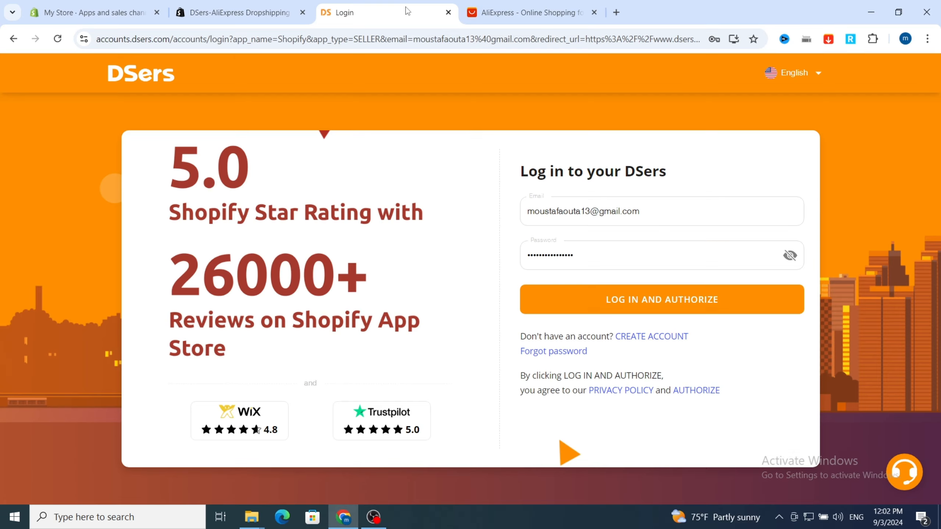
{"action": "left_click", "coordinate": [502, 12]}
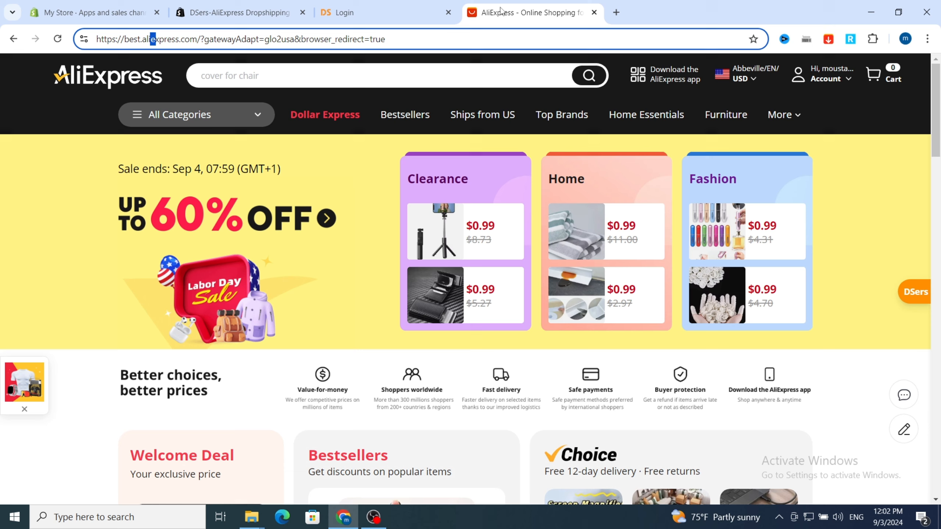
{"action": "left_click", "coordinate": [100, 18]}
{"action": "left_click", "coordinate": [492, 8]}
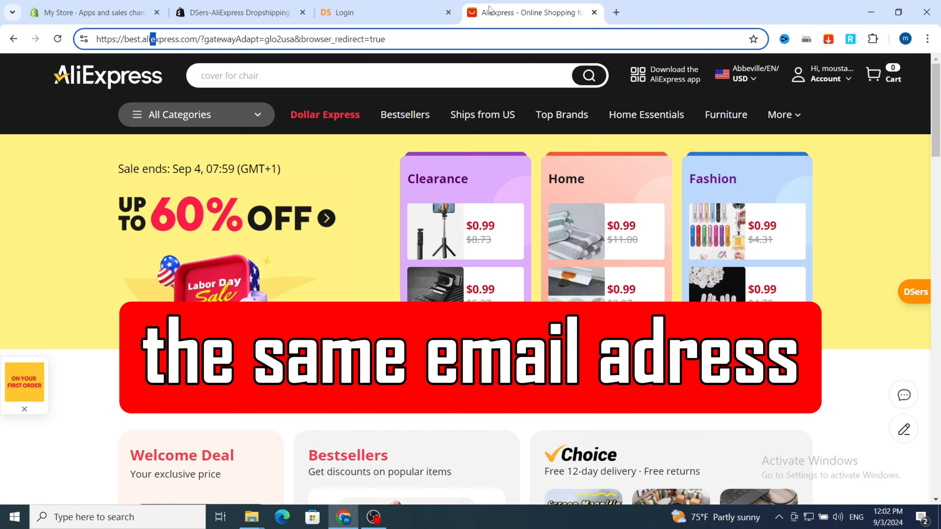
{"action": "left_click", "coordinate": [408, 15]}
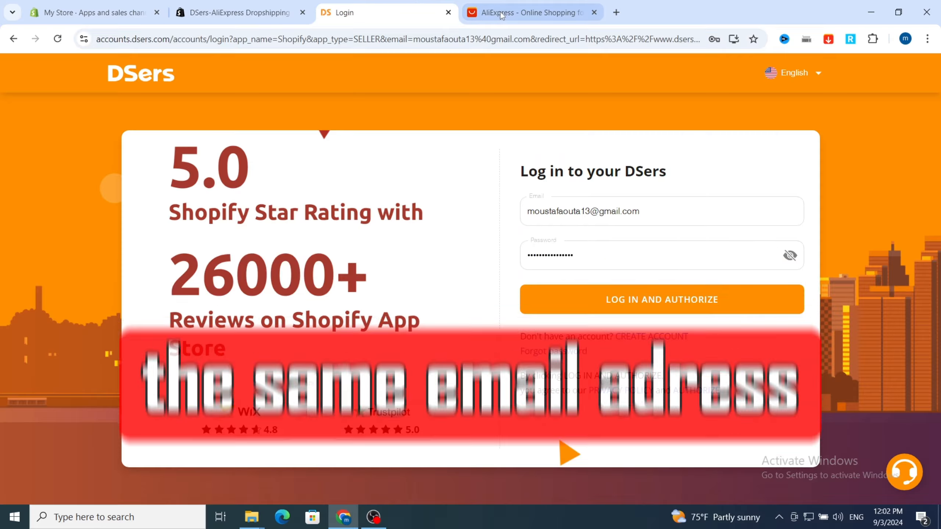
{"action": "left_click", "coordinate": [501, 15]}
{"action": "left_click", "coordinate": [385, 16]}
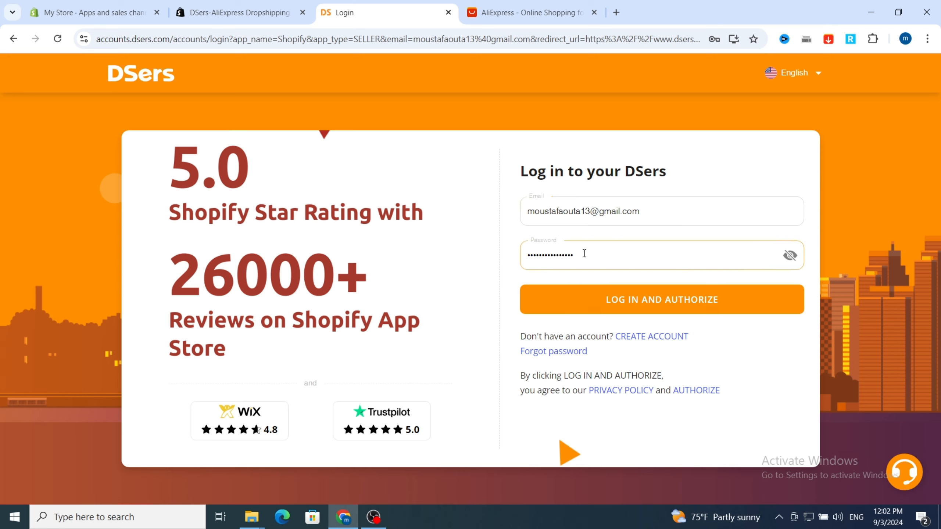
Step: Log in to DSers with the prefilled credentials and confirm binding the logged-in account to Shopify
{"action": "left_click", "coordinate": [648, 307]}
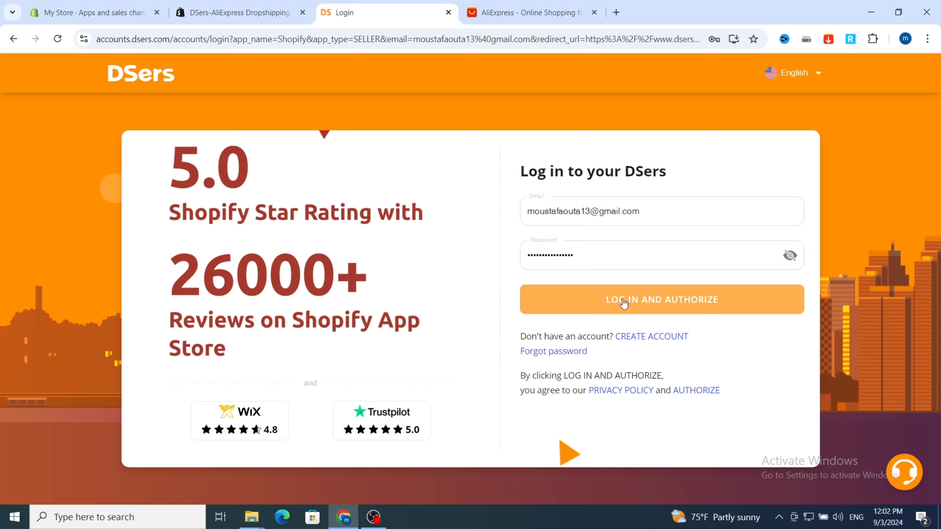
{"action": "left_click", "coordinate": [624, 304]}
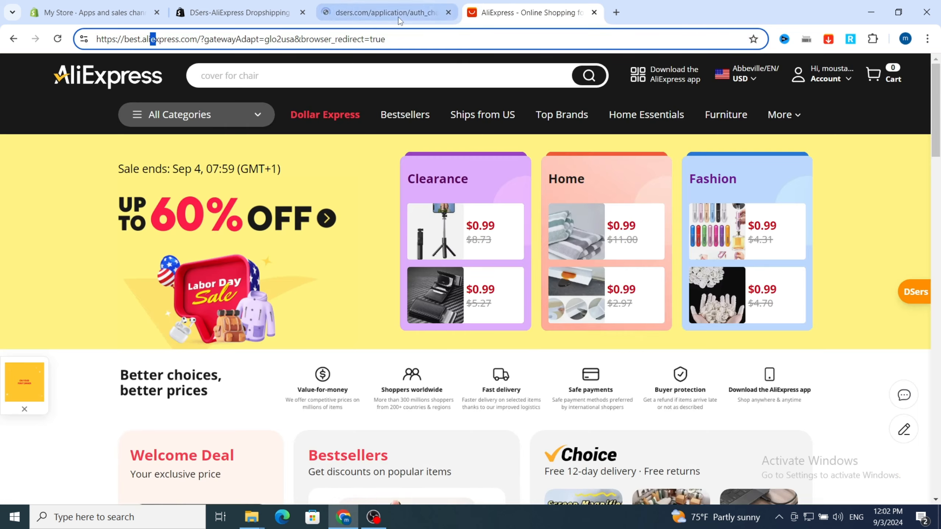
{"action": "left_click", "coordinate": [398, 17]}
{"action": "left_click", "coordinate": [492, 17]}
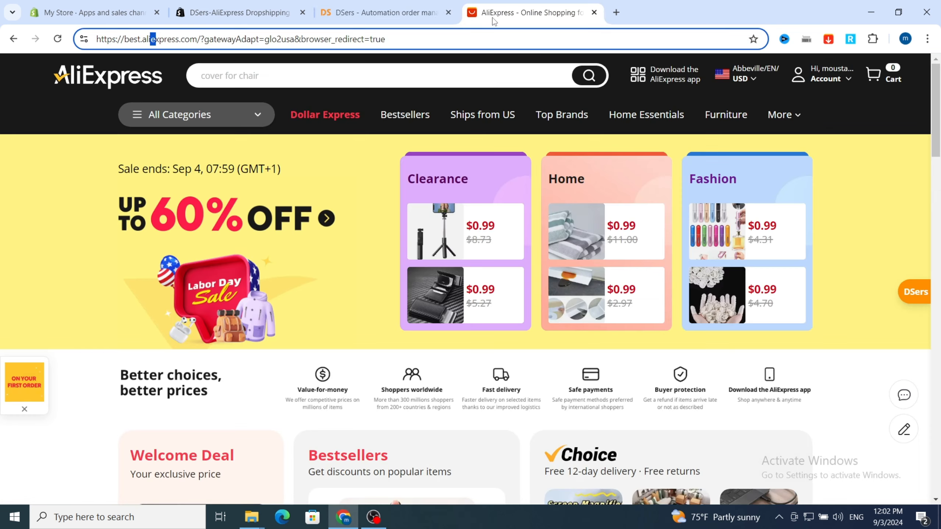
{"action": "left_click", "coordinate": [383, 12]}
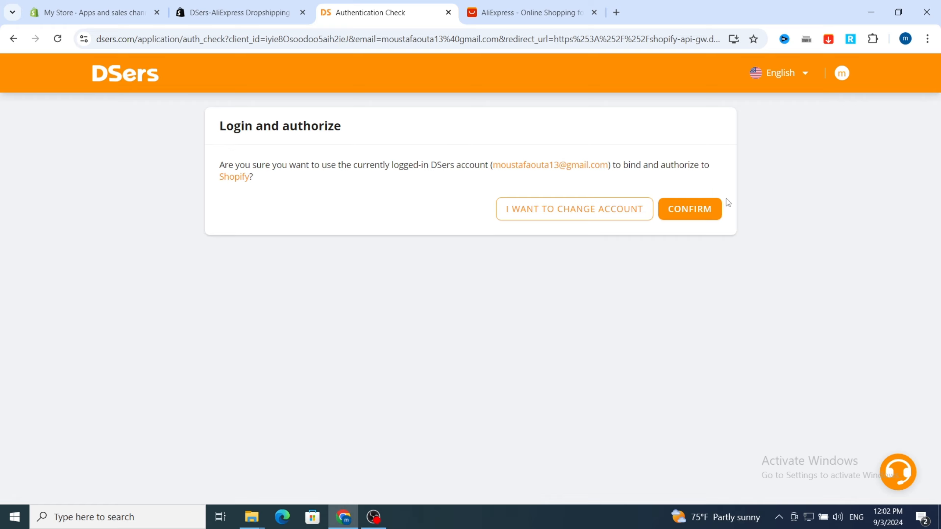
{"action": "left_click", "coordinate": [690, 218]}
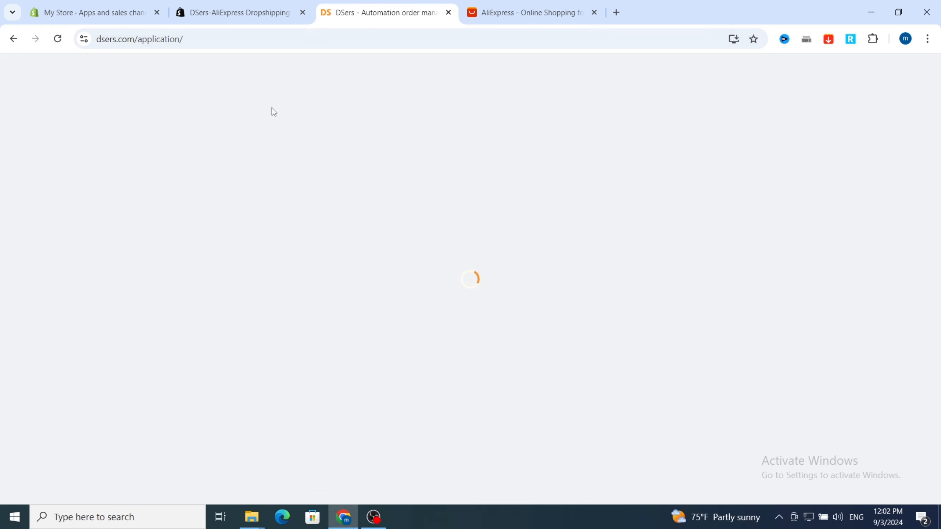
{"action": "left_click", "coordinate": [522, 13]}
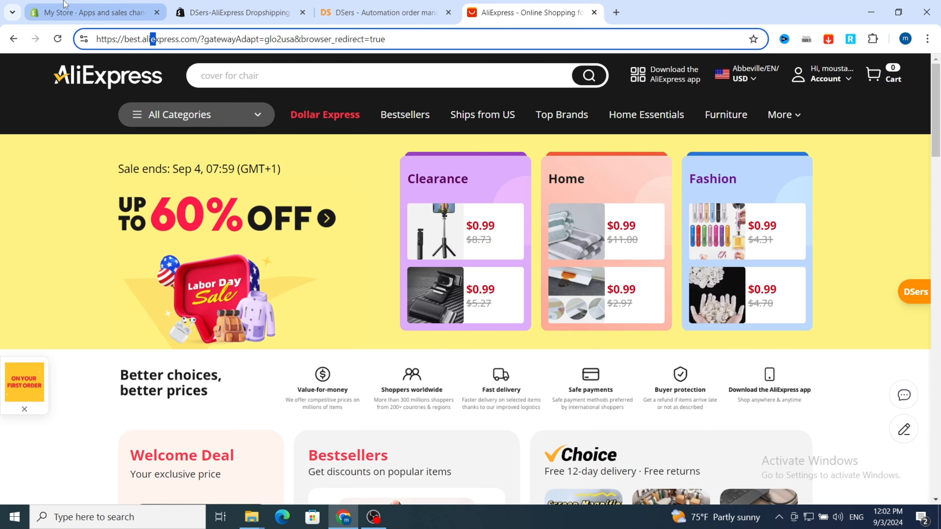
Step: Switch to the DSers site, dismiss the TikTok trending promotion, and look over the Find Suppliers page
{"action": "left_click", "coordinate": [375, 12]}
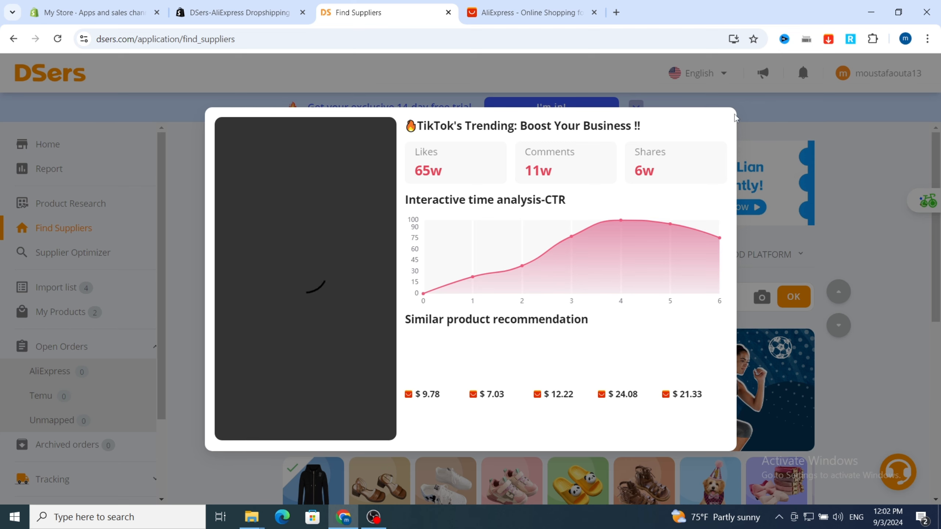
{"action": "left_click", "coordinate": [716, 126]}
{"action": "scroll", "coordinate": [810, 219], "scroll_direction": "down", "scroll_amount": 1}
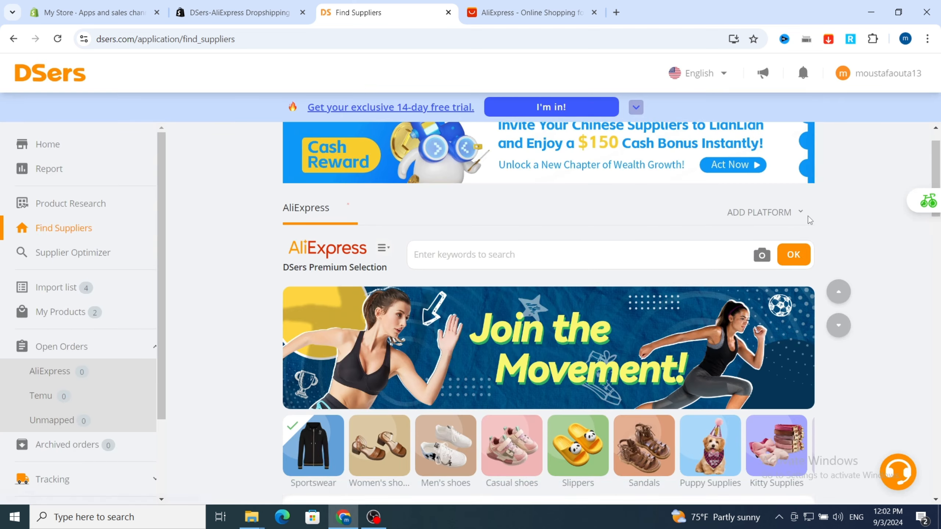
{"action": "scroll", "coordinate": [810, 220], "scroll_direction": "down", "scroll_amount": 3}
{"action": "scroll", "coordinate": [237, 191], "scroll_direction": "up", "scroll_amount": 4}
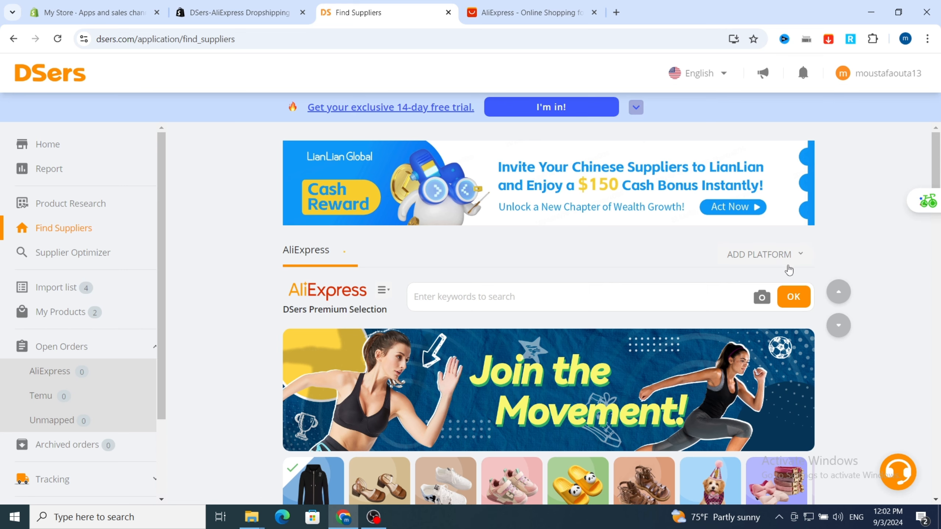
{"action": "scroll", "coordinate": [848, 324], "scroll_direction": "down", "scroll_amount": 2}
{"action": "scroll", "coordinate": [848, 323], "scroll_direction": "up", "scroll_amount": 2}
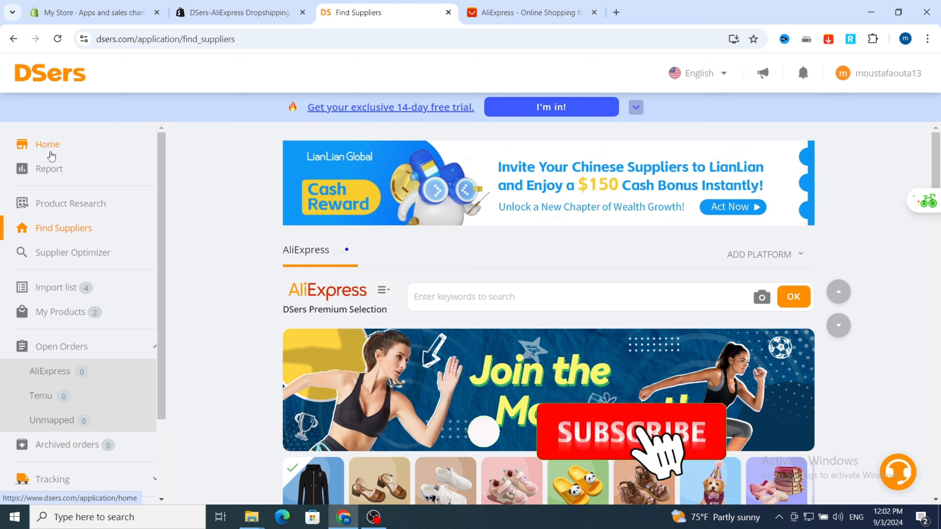
Step: From the DSers home page's Chrome extension link, add the DSers - AliExpress.com Product Importer extension to Chrome and pin it
{"action": "left_click", "coordinate": [41, 149]}
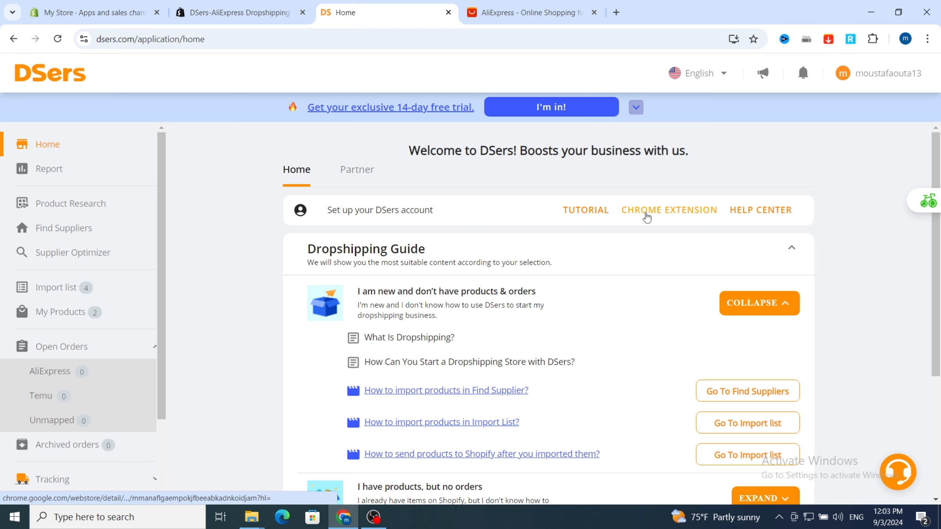
{"action": "left_click", "coordinate": [661, 215]}
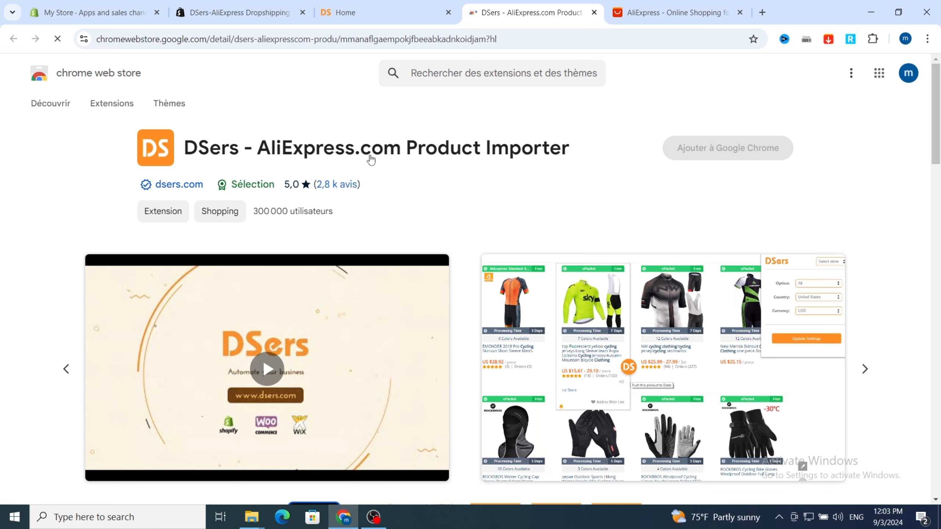
{"action": "left_click", "coordinate": [698, 151]}
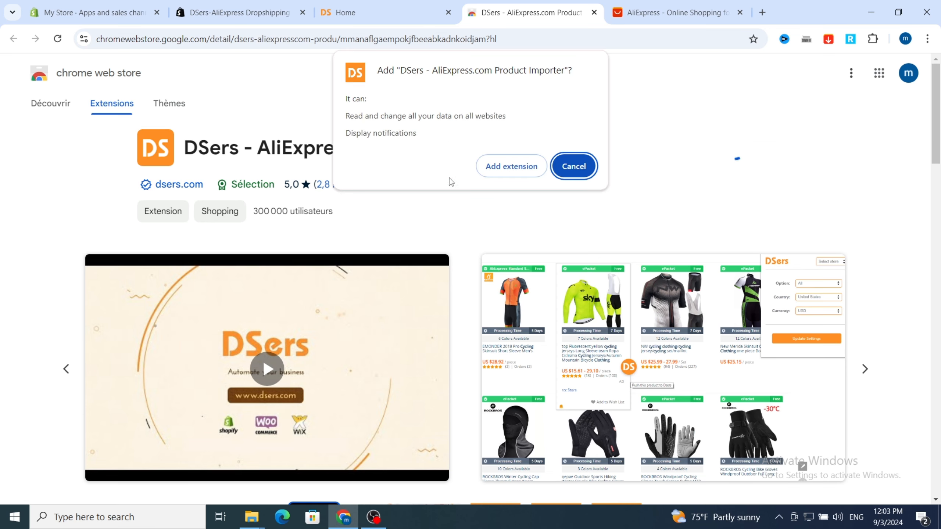
{"action": "left_click", "coordinate": [490, 169]}
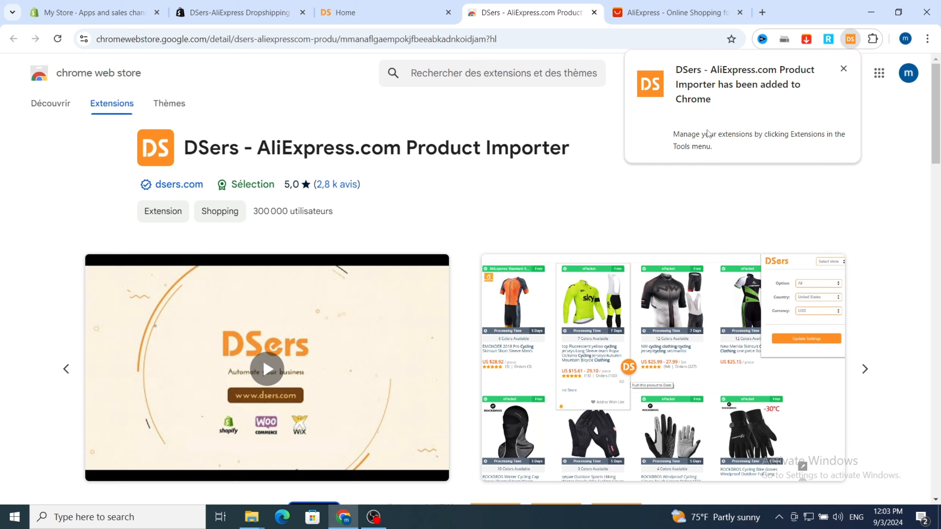
{"action": "left_click", "coordinate": [873, 39]}
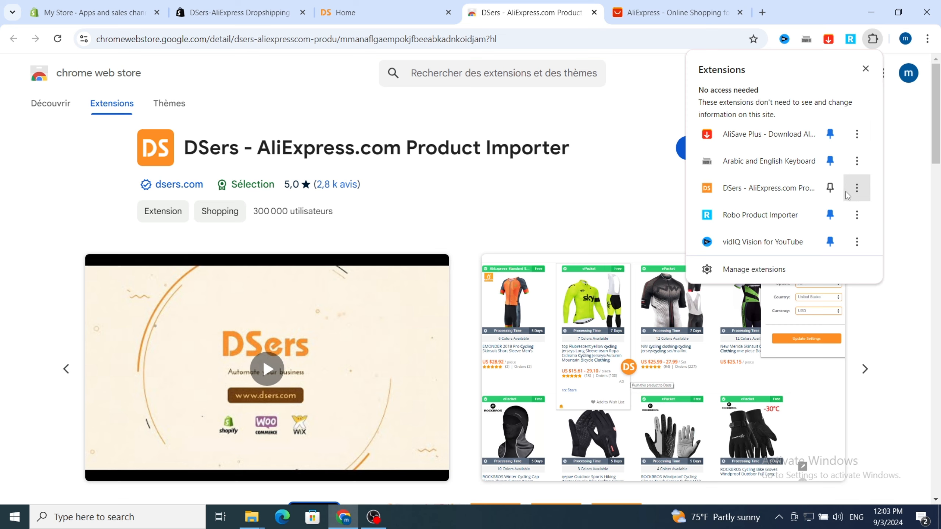
{"action": "left_click", "coordinate": [830, 189]}
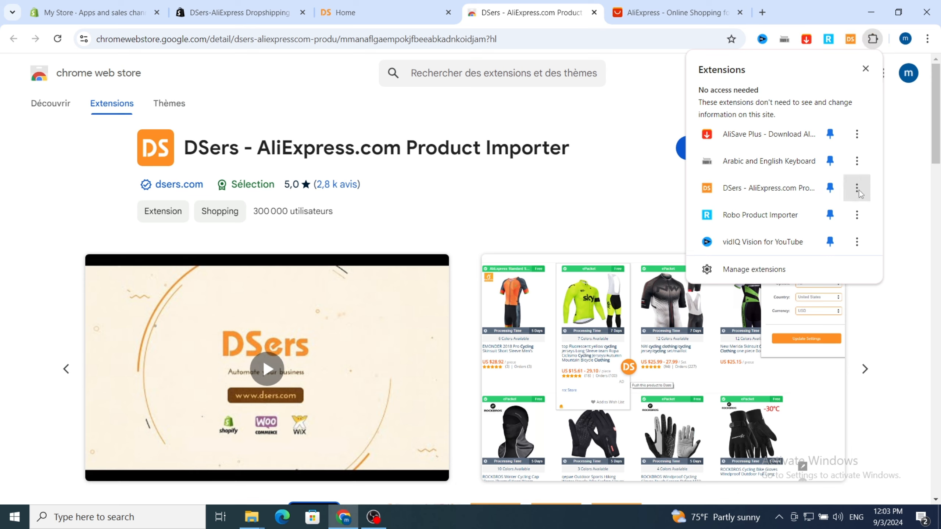
Step: Manage the DSers importer extension to allow it in Incognito and give it access to file URLs, and close its settings
{"action": "left_click", "coordinate": [857, 189]}
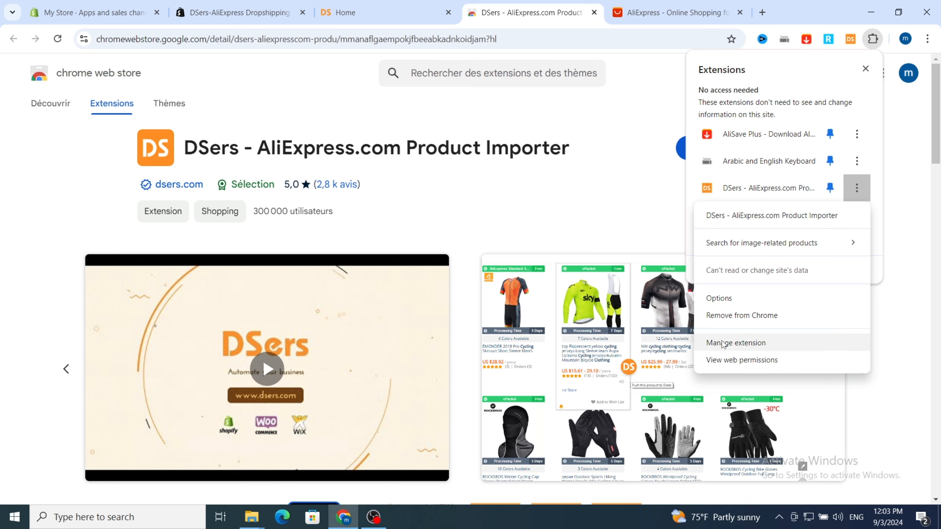
{"action": "left_click", "coordinate": [733, 345]}
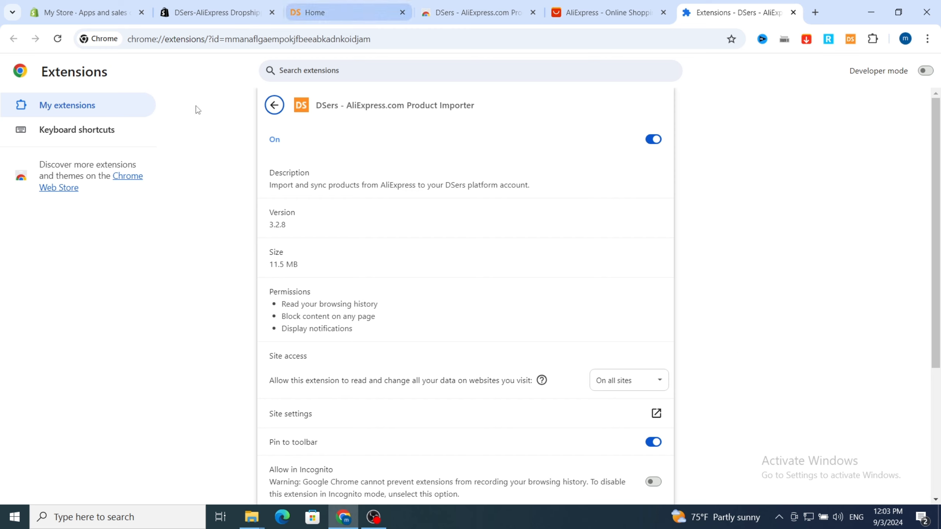
{"action": "scroll", "coordinate": [474, 193], "scroll_direction": "down", "scroll_amount": 5}
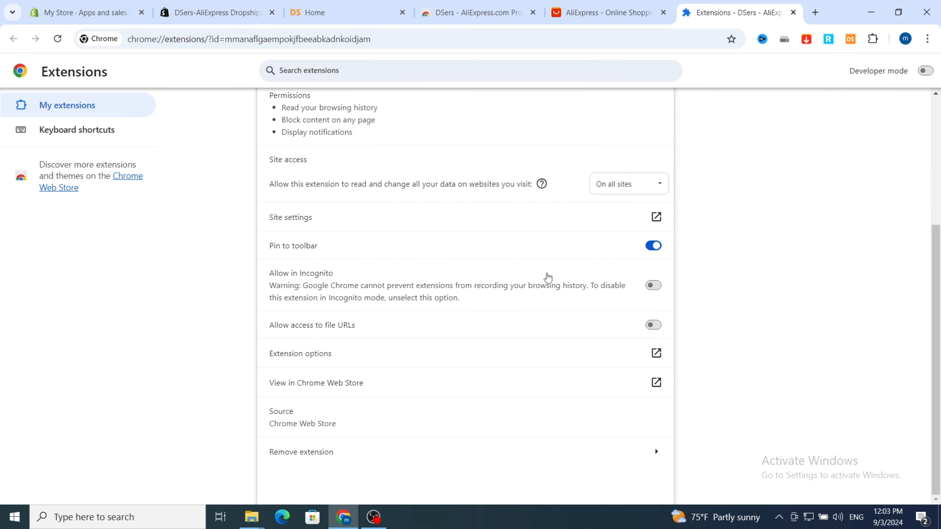
{"action": "left_click", "coordinate": [653, 285]}
{"action": "left_click", "coordinate": [653, 324]}
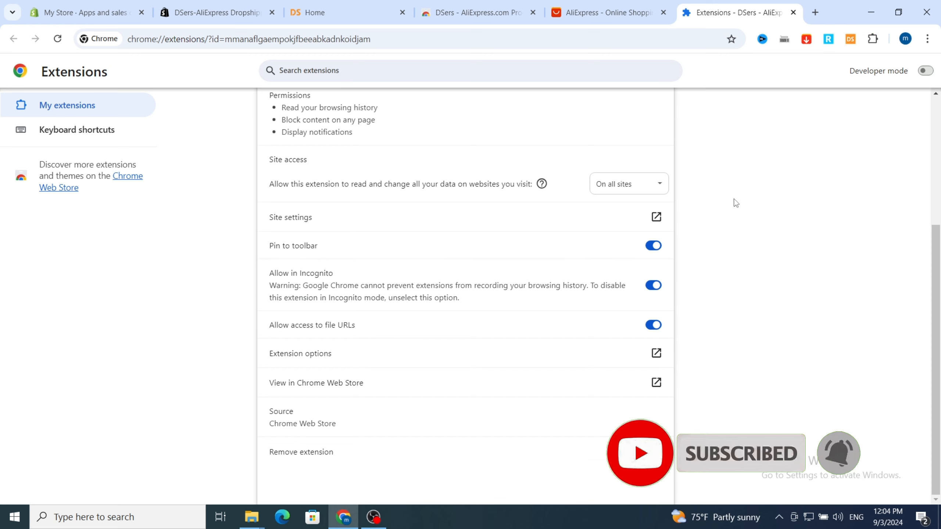
{"action": "scroll", "coordinate": [584, 202], "scroll_direction": "up", "scroll_amount": 5}
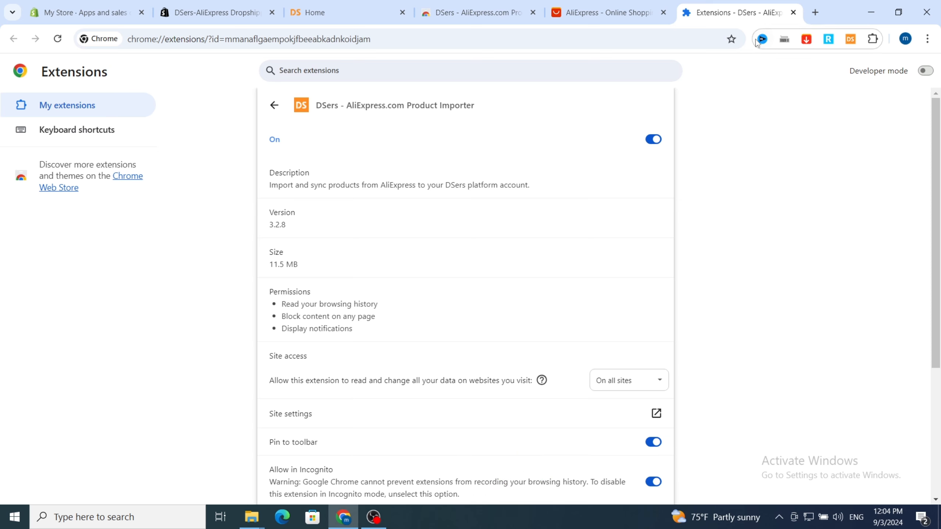
{"action": "scroll", "coordinate": [413, 414], "scroll_direction": "down", "scroll_amount": 5}
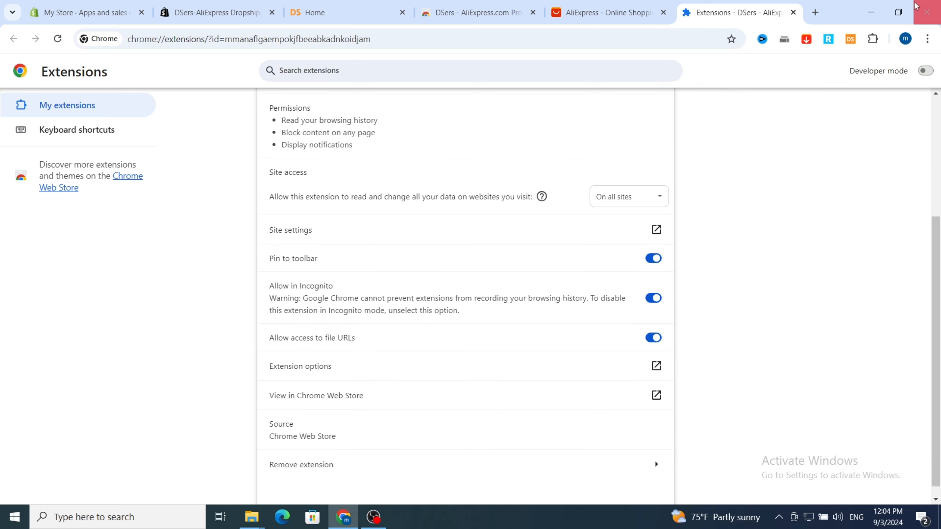
{"action": "left_click", "coordinate": [794, 13]}
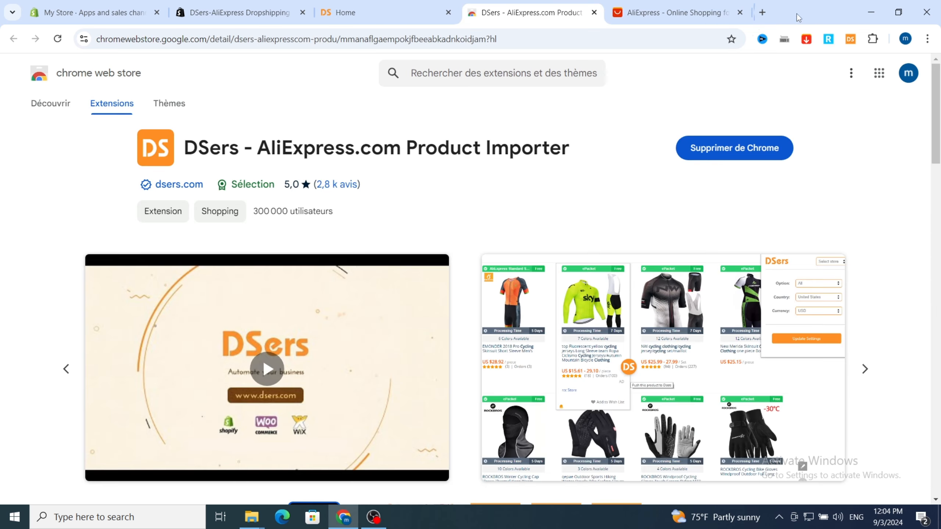
Step: Switch to the AliExpress homepage and log in to the DSers importer extension with the existing DSers account
{"action": "left_click", "coordinate": [850, 39]}
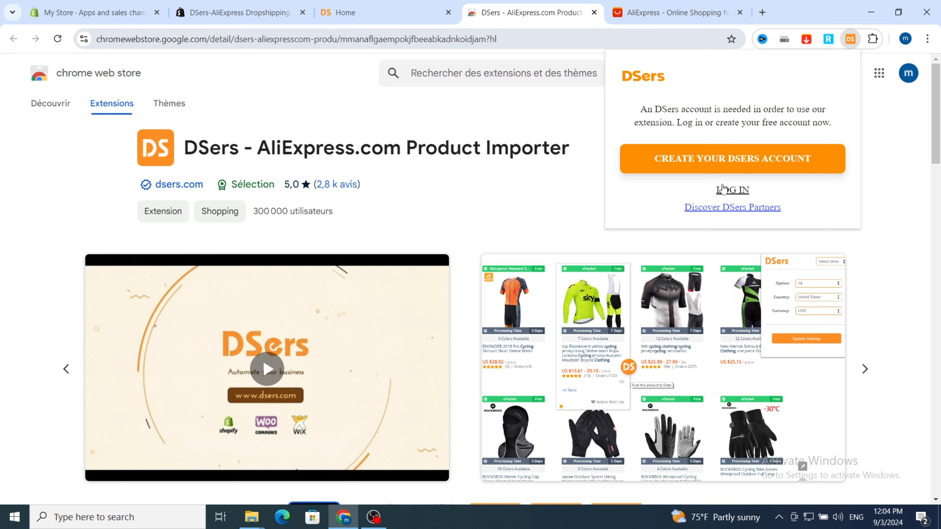
{"action": "left_click", "coordinate": [659, 18]}
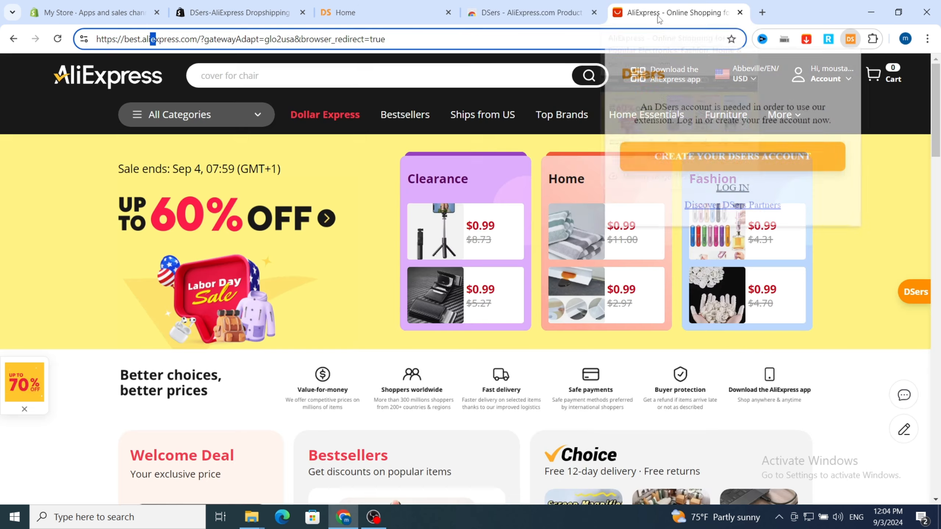
{"action": "left_click", "coordinate": [530, 12]}
{"action": "left_click", "coordinate": [663, 13]}
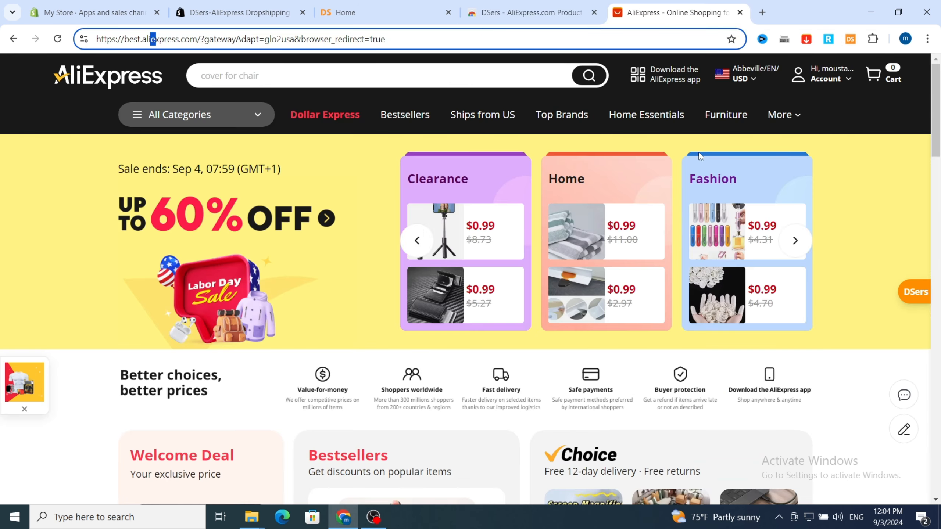
{"action": "left_click", "coordinate": [850, 40]}
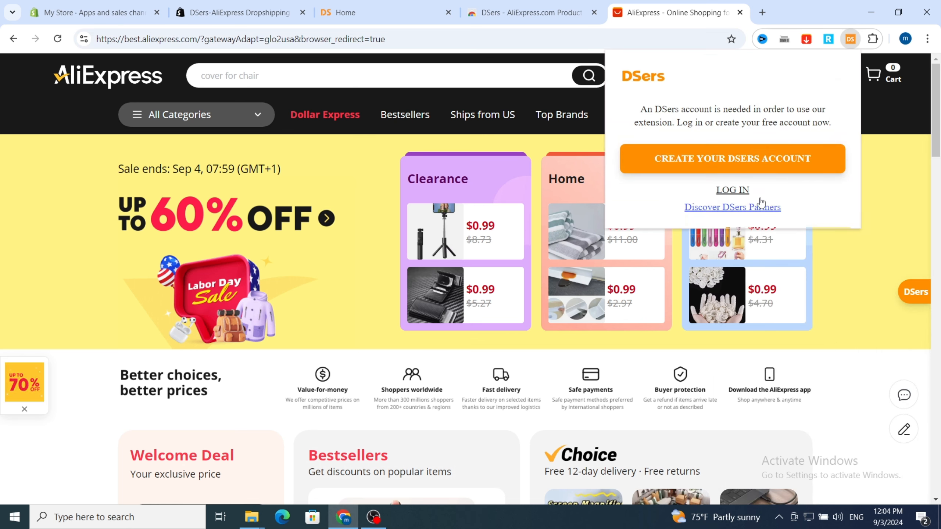
{"action": "left_click", "coordinate": [724, 191]}
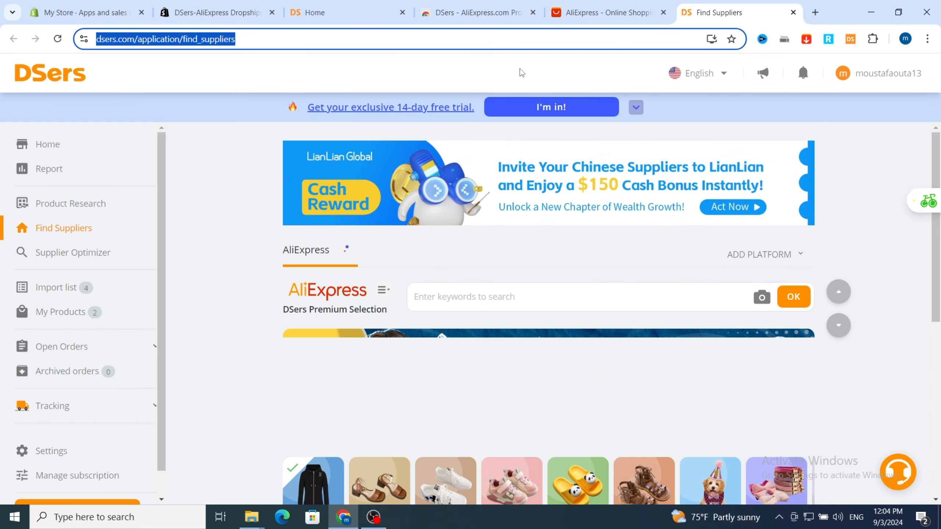
{"action": "scroll", "coordinate": [473, 356], "scroll_direction": "down", "scroll_amount": 1}
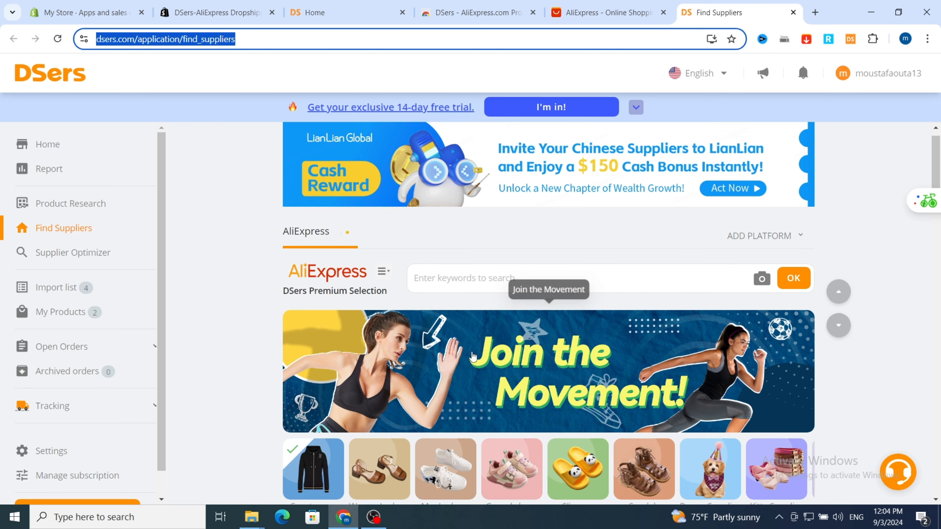
{"action": "scroll", "coordinate": [766, 250], "scroll_direction": "up", "scroll_amount": 1}
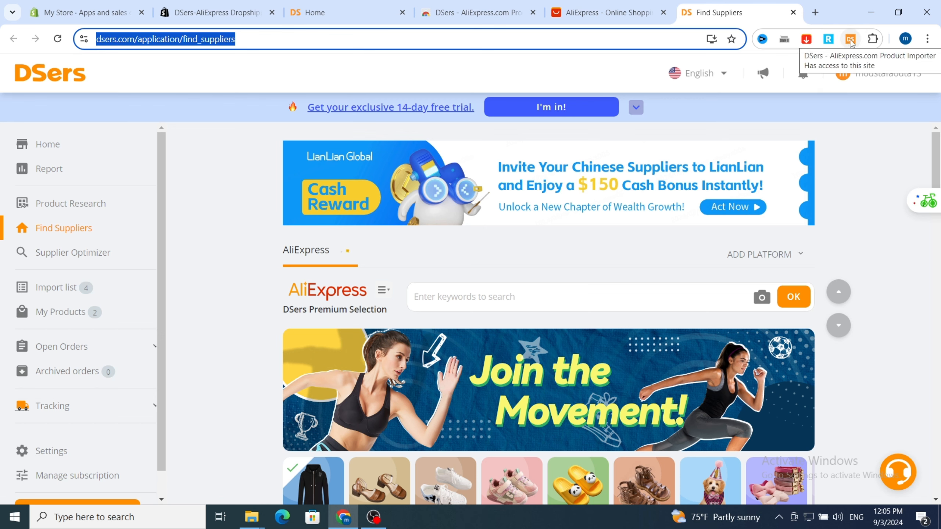
Step: Open AliExpress through the link in the DSers importer extension and look over its homepage
{"action": "left_click", "coordinate": [851, 39]}
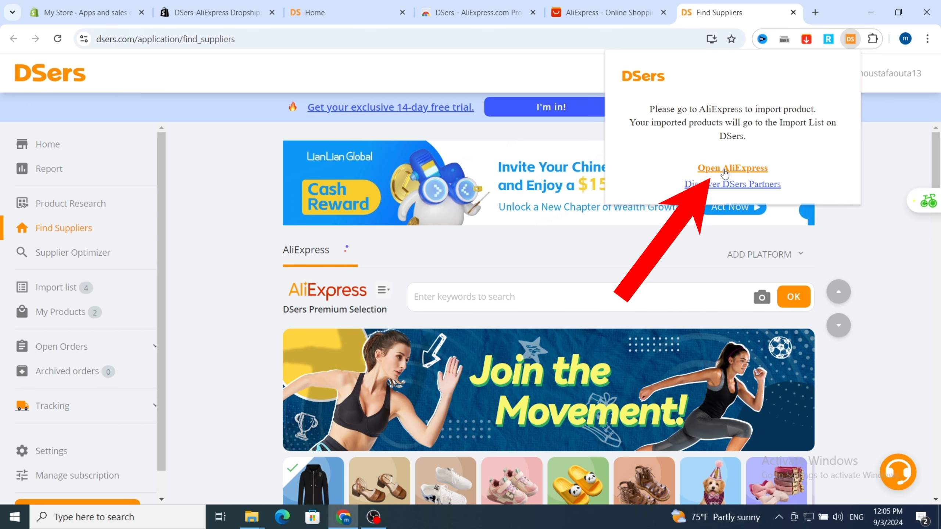
{"action": "left_click", "coordinate": [725, 169]}
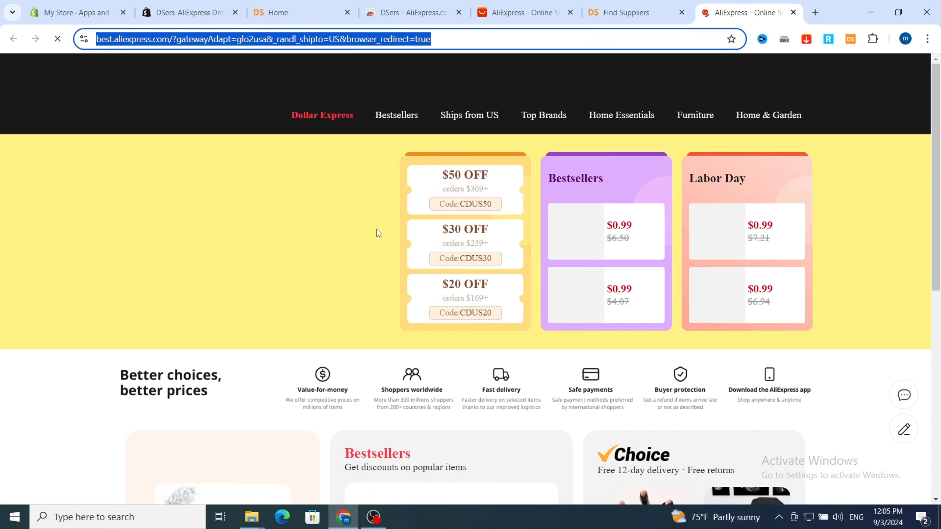
{"action": "scroll", "coordinate": [336, 180], "scroll_direction": "down", "scroll_amount": 10}
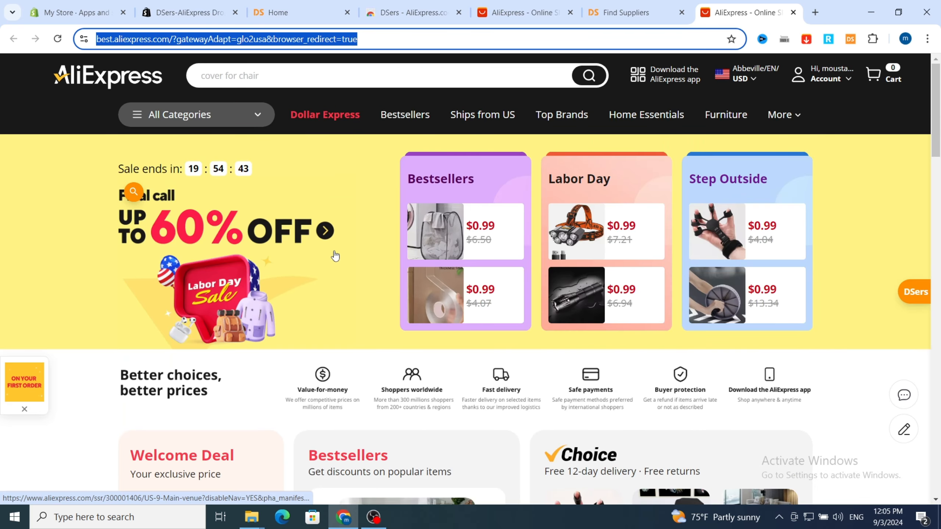
{"action": "scroll", "coordinate": [336, 255], "scroll_direction": "down", "scroll_amount": 5}
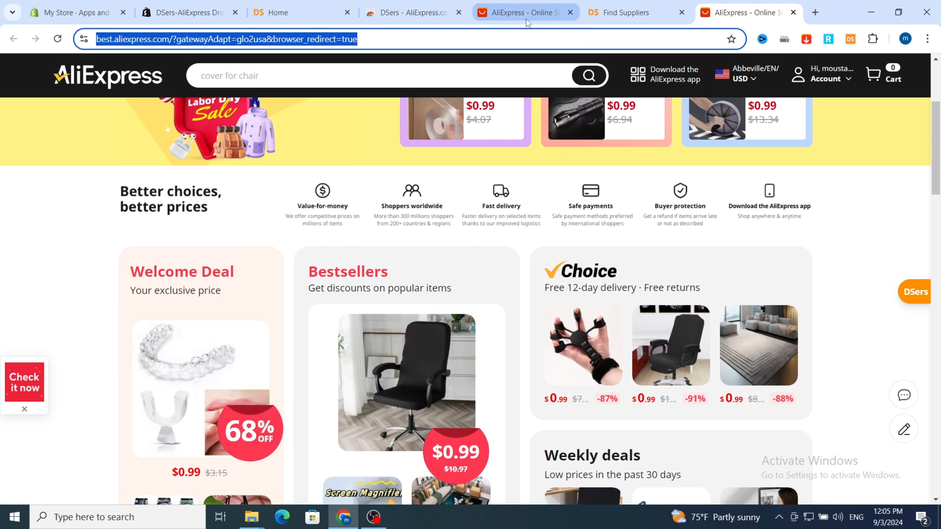
{"action": "left_click", "coordinate": [282, 12]}
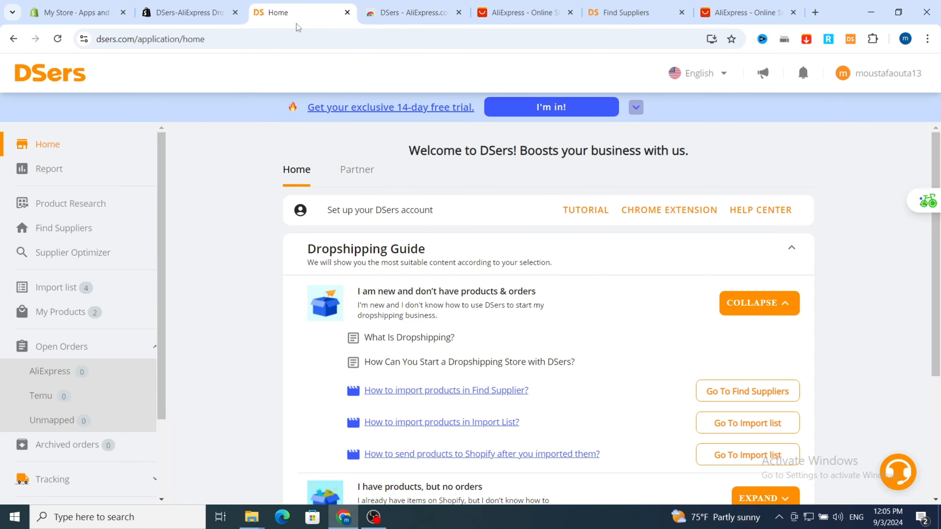
{"action": "left_click", "coordinate": [76, 13]}
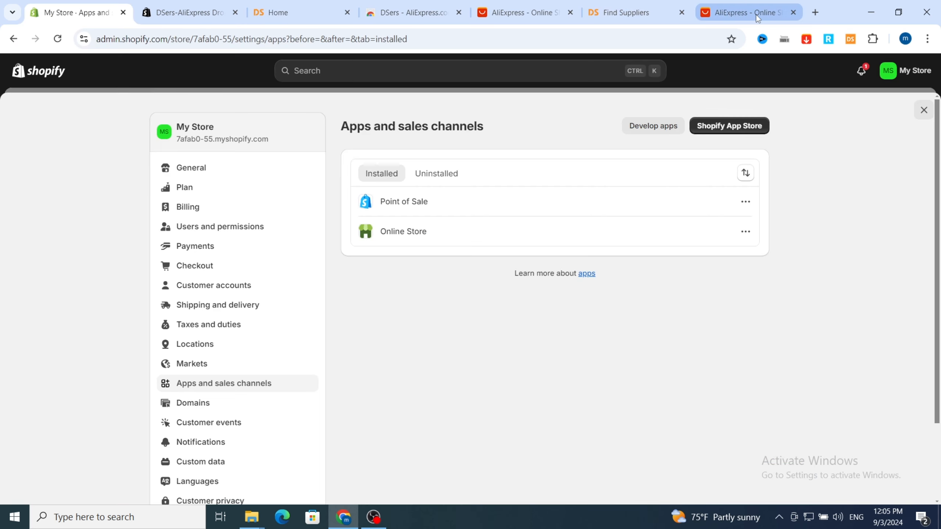
{"action": "left_click", "coordinate": [715, 15]}
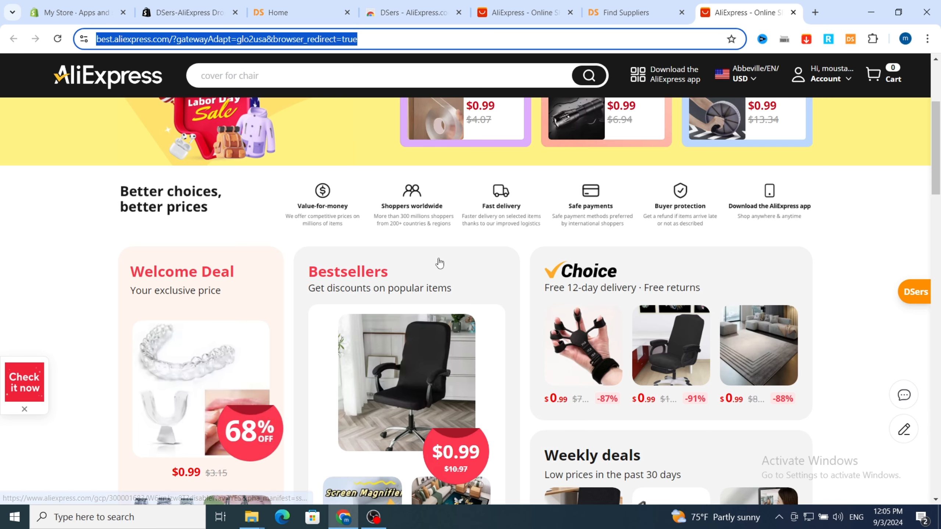
Step: Open the product page of the 1/3/5m Nano Tape Double-Sided Adhesive Tape from AliExpress's More to Love section and look it over
{"action": "scroll", "coordinate": [506, 269], "scroll_direction": "down", "scroll_amount": 5}
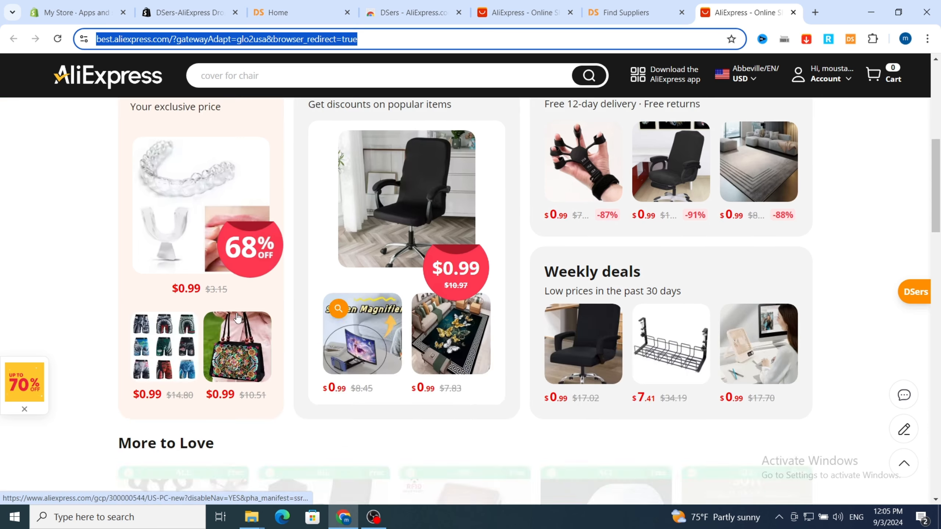
{"action": "scroll", "coordinate": [541, 268], "scroll_direction": "up", "scroll_amount": 3}
{"action": "scroll", "coordinate": [542, 268], "scroll_direction": "down", "scroll_amount": 10}
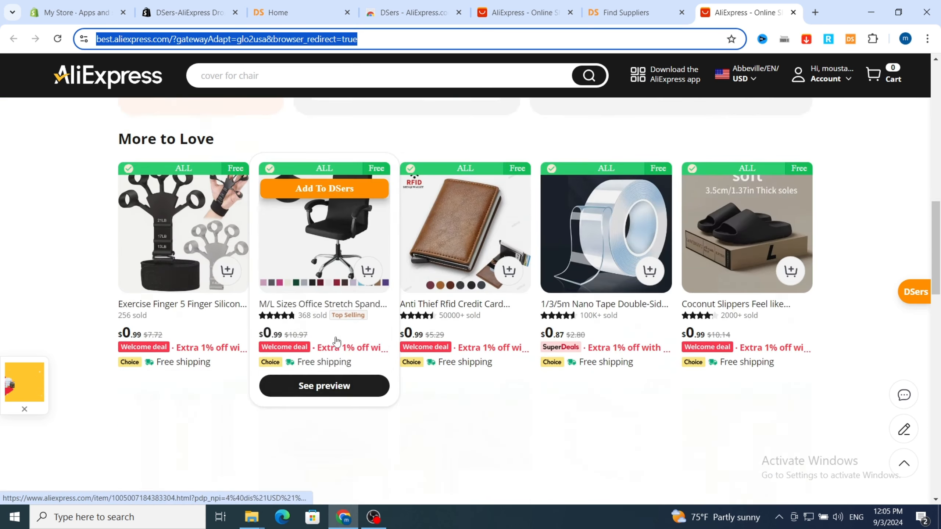
{"action": "scroll", "coordinate": [724, 295], "scroll_direction": "down", "scroll_amount": 3}
{"action": "scroll", "coordinate": [630, 260], "scroll_direction": "up", "scroll_amount": 3}
{"action": "left_click", "coordinate": [618, 241]}
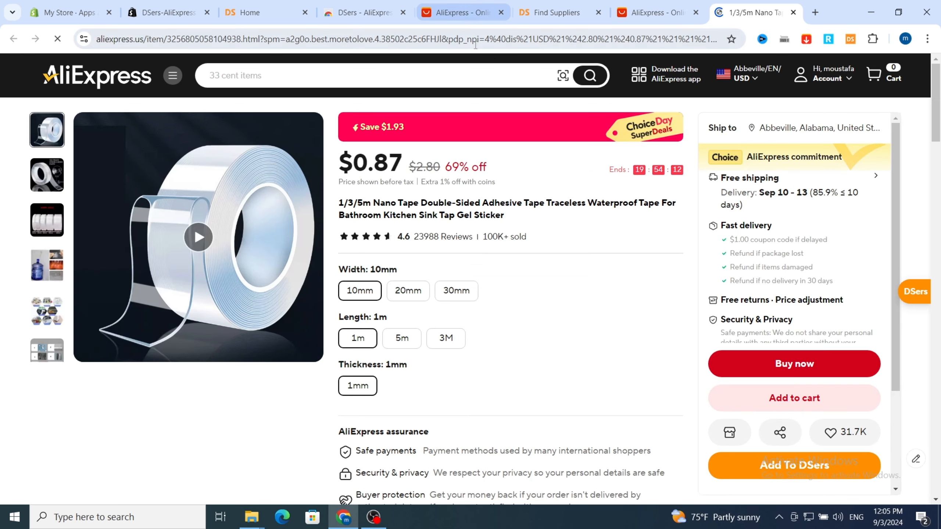
{"action": "scroll", "coordinate": [619, 269], "scroll_direction": "down", "scroll_amount": 3}
{"action": "scroll", "coordinate": [229, 184], "scroll_direction": "up", "scroll_amount": 3}
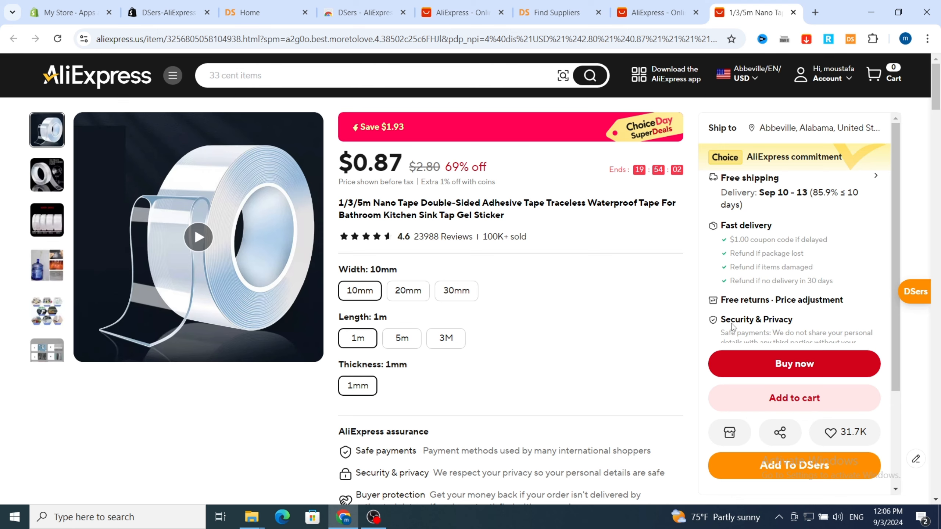
Step: Look over the Nano Tape product page, try to add the tape to DSers, and dismiss the DSers notice
{"action": "scroll", "coordinate": [480, 274], "scroll_direction": "down", "scroll_amount": 3}
{"action": "scroll", "coordinate": [463, 334], "scroll_direction": "up", "scroll_amount": 3}
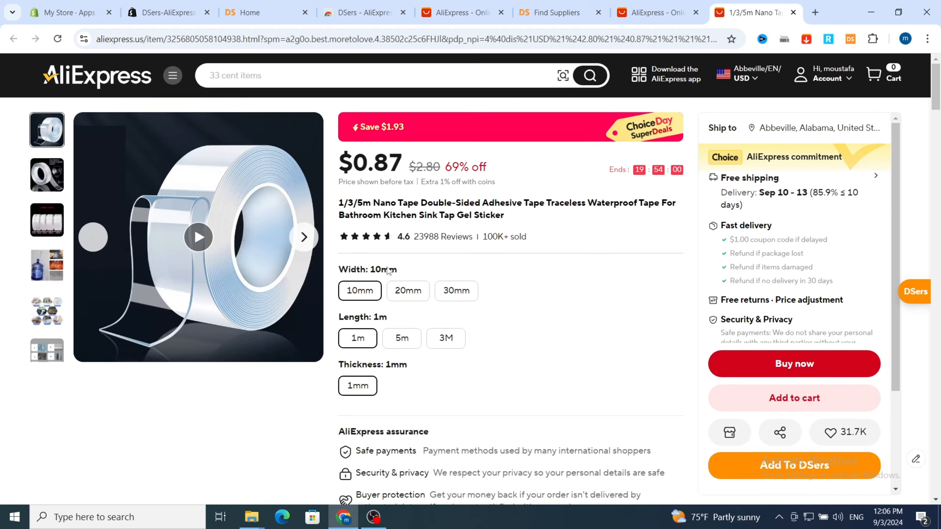
{"action": "scroll", "coordinate": [453, 372], "scroll_direction": "down", "scroll_amount": 3}
{"action": "scroll", "coordinate": [325, 84], "scroll_direction": "down", "scroll_amount": 2}
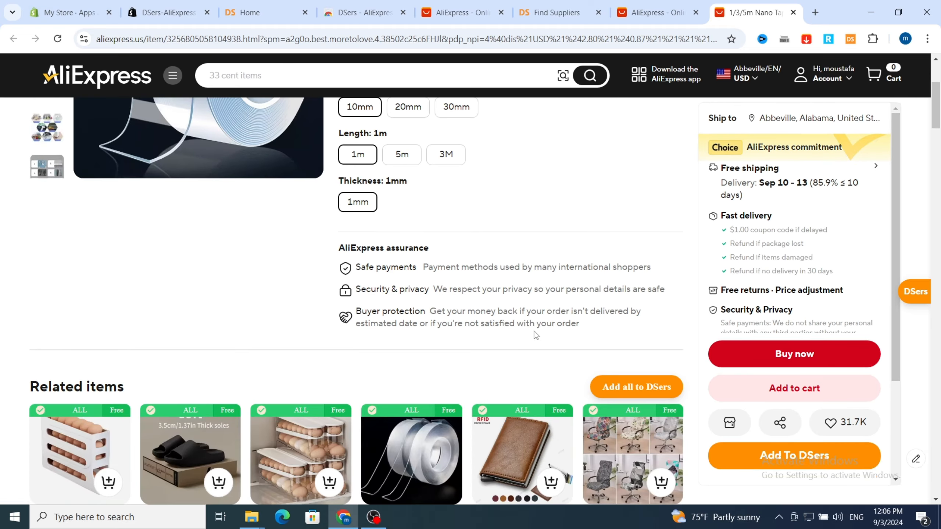
{"action": "scroll", "coordinate": [619, 279], "scroll_direction": "up", "scroll_amount": 5}
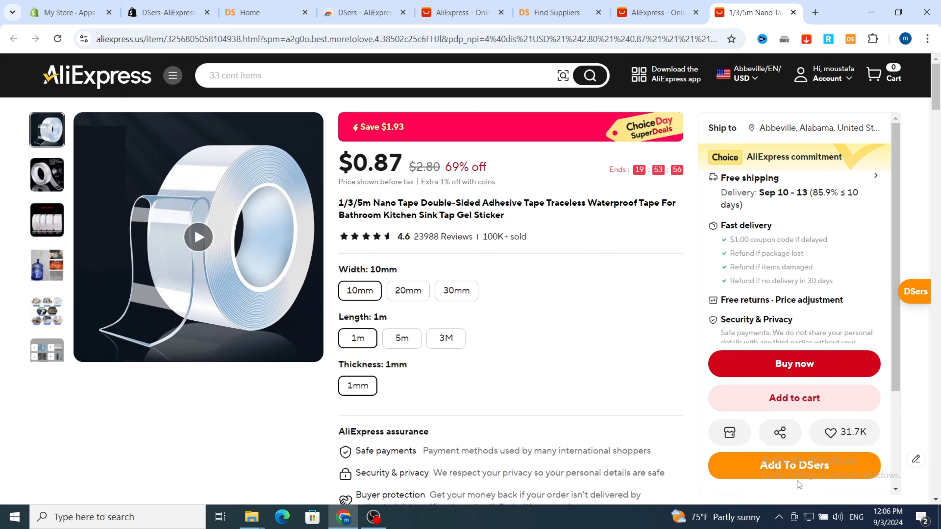
{"action": "left_click", "coordinate": [780, 468]}
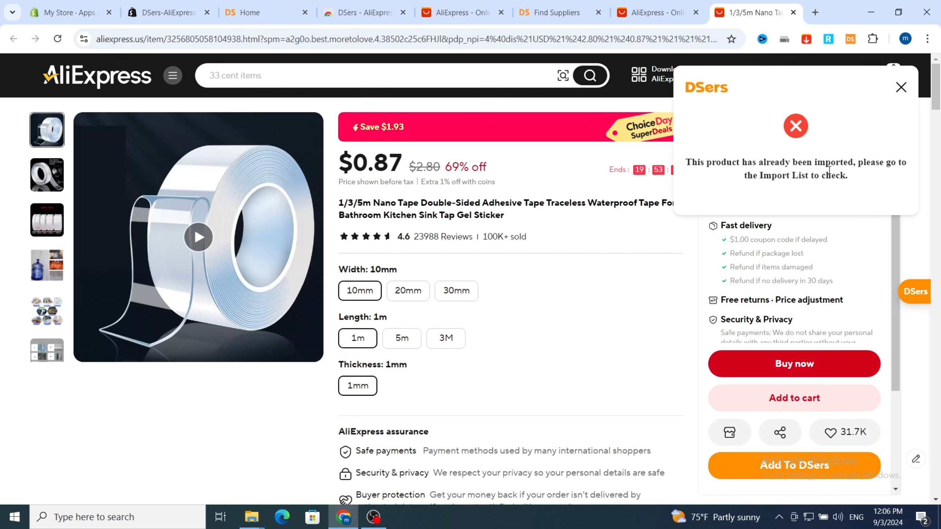
{"action": "left_click", "coordinate": [900, 87]}
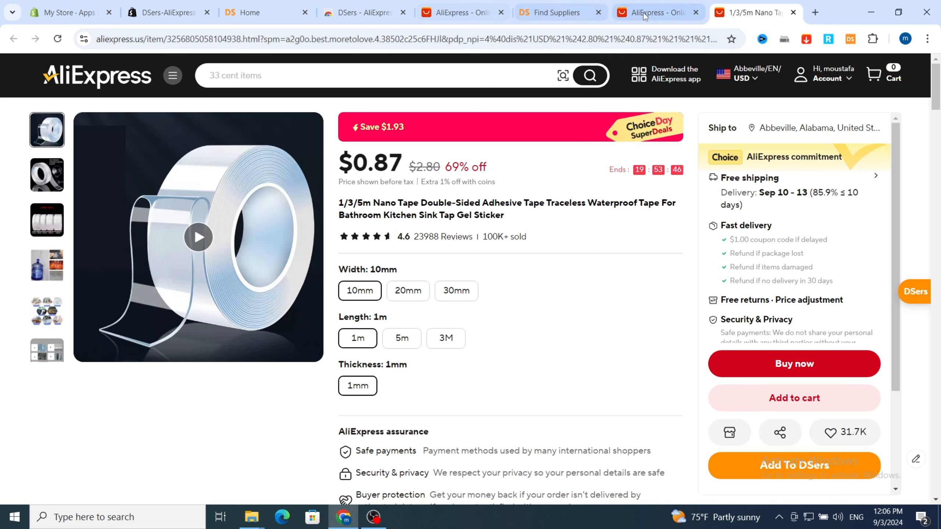
Step: Return to the AliExpress homepage and open the product page of the H-shaped push up stand
{"action": "left_click", "coordinate": [556, 13]}
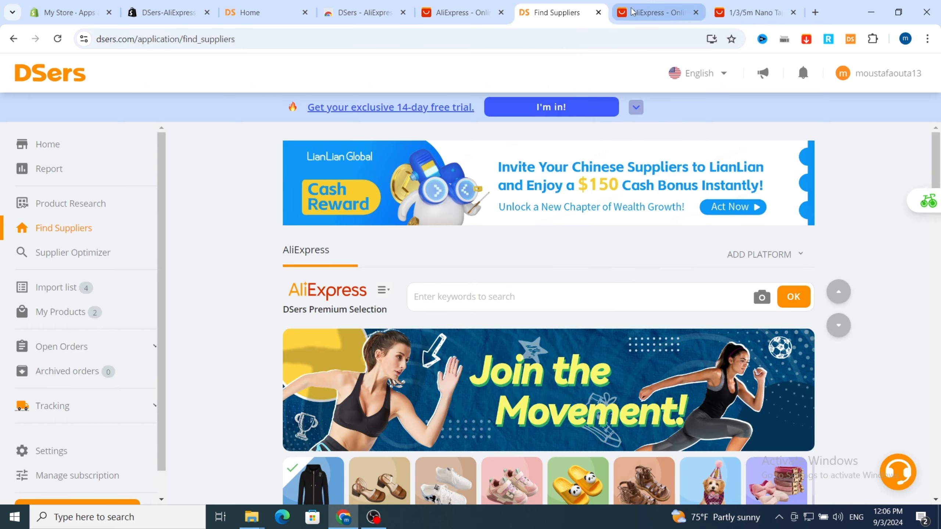
{"action": "left_click", "coordinate": [654, 12]}
{"action": "scroll", "coordinate": [468, 331], "scroll_direction": "down", "scroll_amount": 5}
{"action": "scroll", "coordinate": [468, 331], "scroll_direction": "down", "scroll_amount": 3}
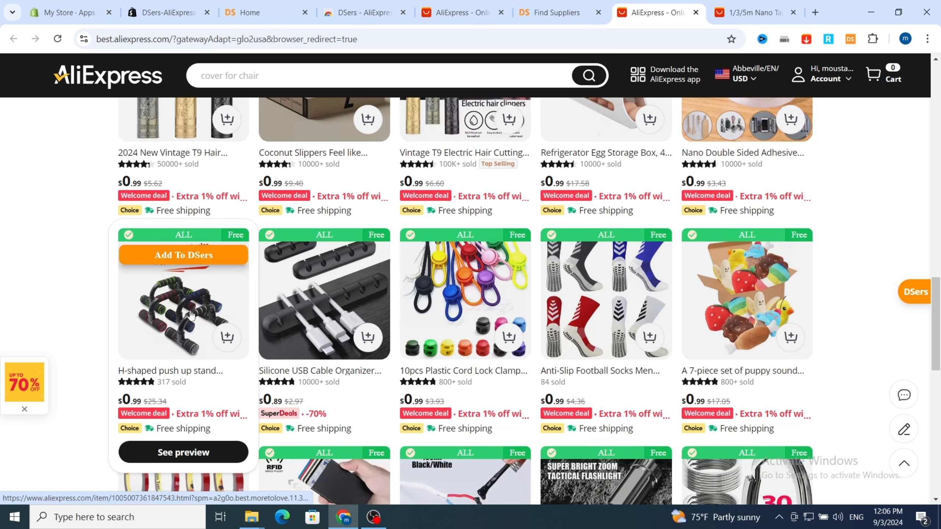
{"action": "scroll", "coordinate": [460, 353], "scroll_direction": "down", "scroll_amount": 3}
{"action": "scroll", "coordinate": [460, 353], "scroll_direction": "up", "scroll_amount": 1}
{"action": "scroll", "coordinate": [229, 293], "scroll_direction": "down", "scroll_amount": 1}
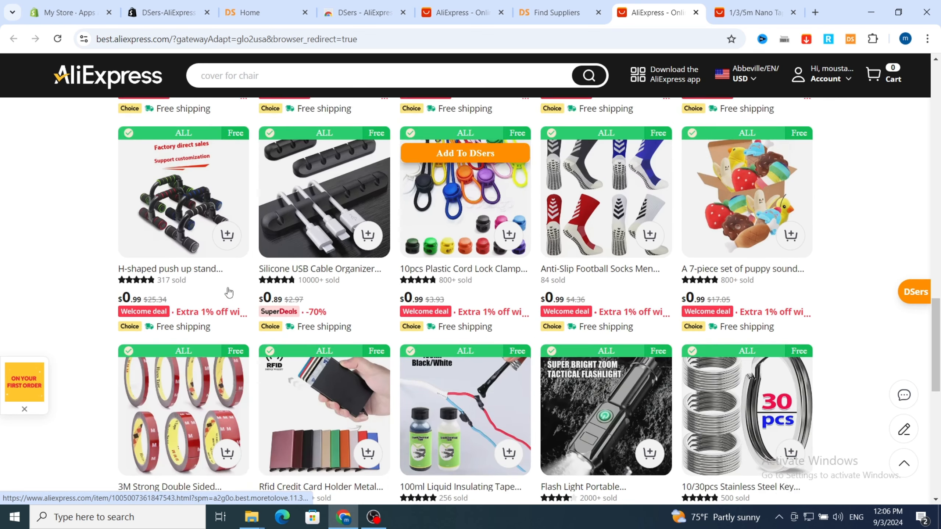
{"action": "scroll", "coordinate": [483, 288], "scroll_direction": "up", "scroll_amount": 1}
{"action": "scroll", "coordinate": [483, 289], "scroll_direction": "up", "scroll_amount": 3}
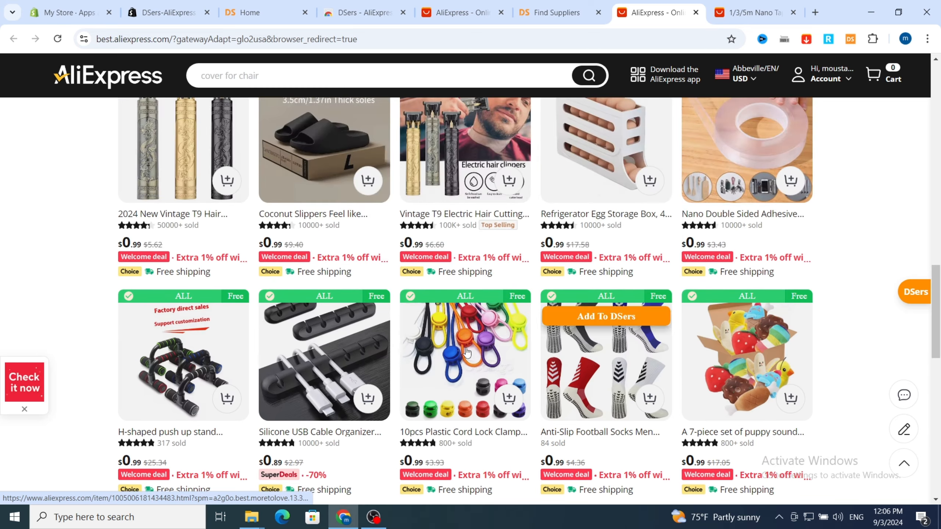
{"action": "left_click", "coordinate": [209, 370]}
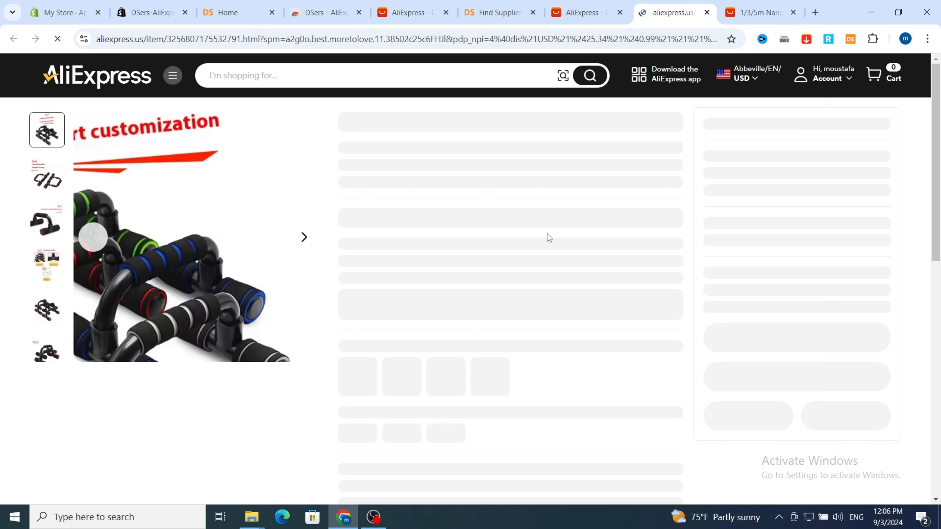
Step: Look over the H-shaped push up stand's product page and add the product to DSers
{"action": "scroll", "coordinate": [753, 228], "scroll_direction": "down", "scroll_amount": 4}
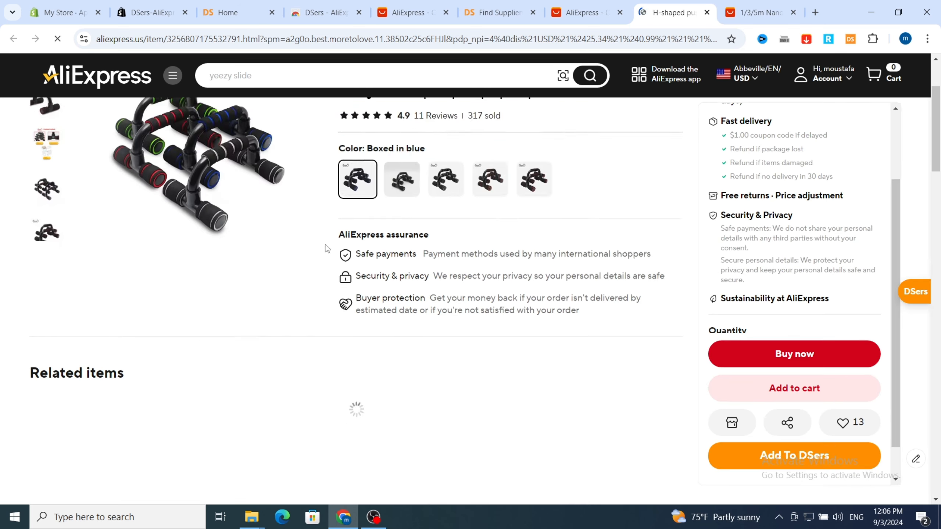
{"action": "scroll", "coordinate": [751, 224], "scroll_direction": "down", "scroll_amount": 2}
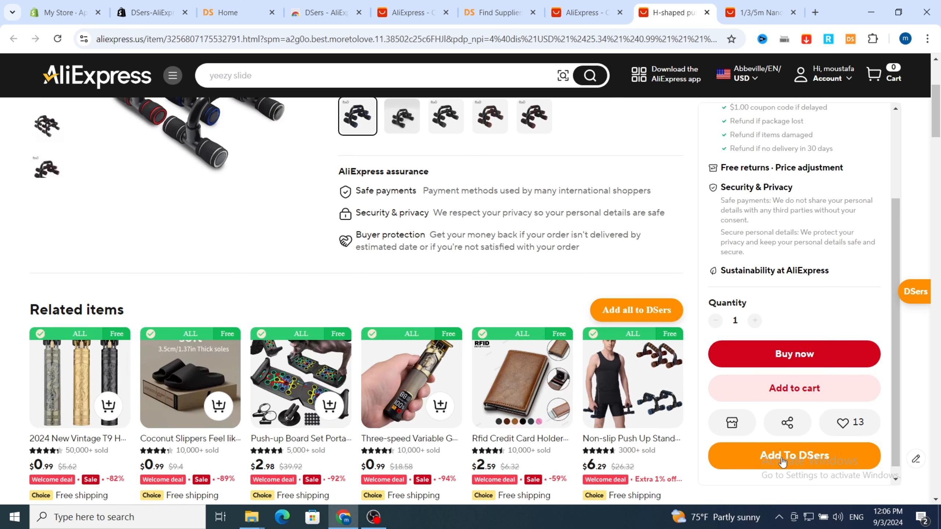
{"action": "left_click", "coordinate": [783, 459]}
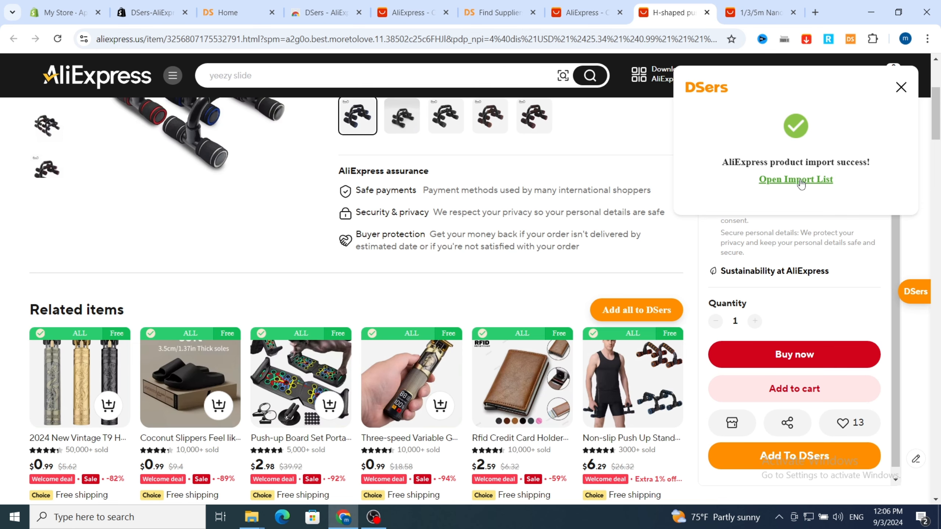
Step: Switch to DSers, refresh it, and open the Import list to look over the imported products
{"action": "left_click", "coordinate": [496, 12]}
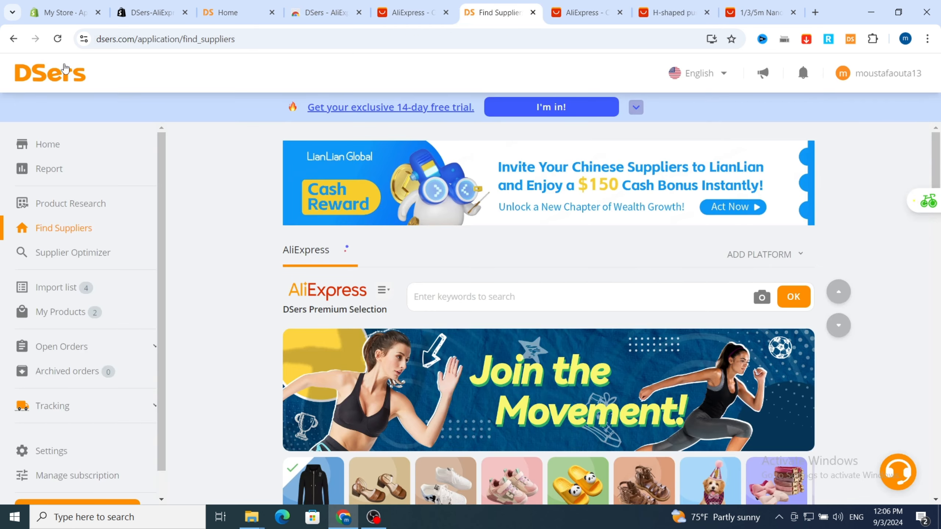
{"action": "left_click", "coordinate": [58, 40]}
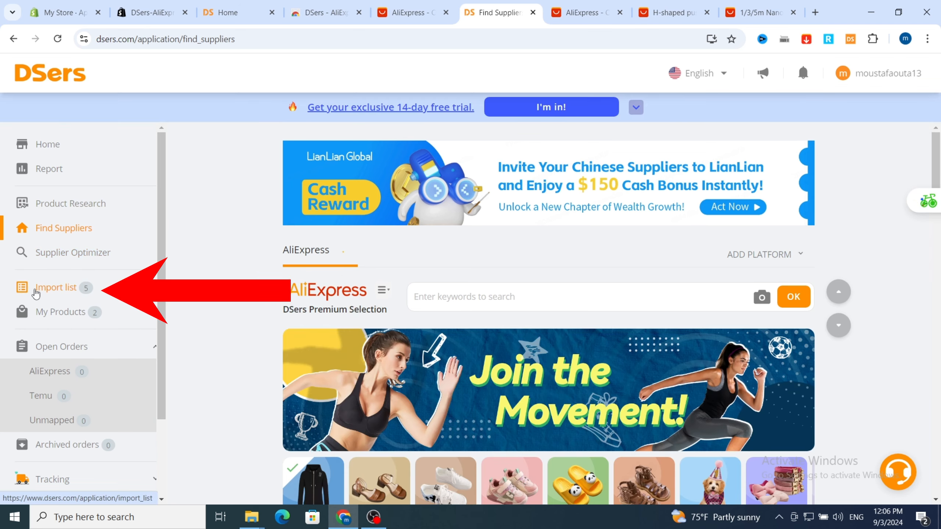
{"action": "left_click", "coordinate": [40, 291]}
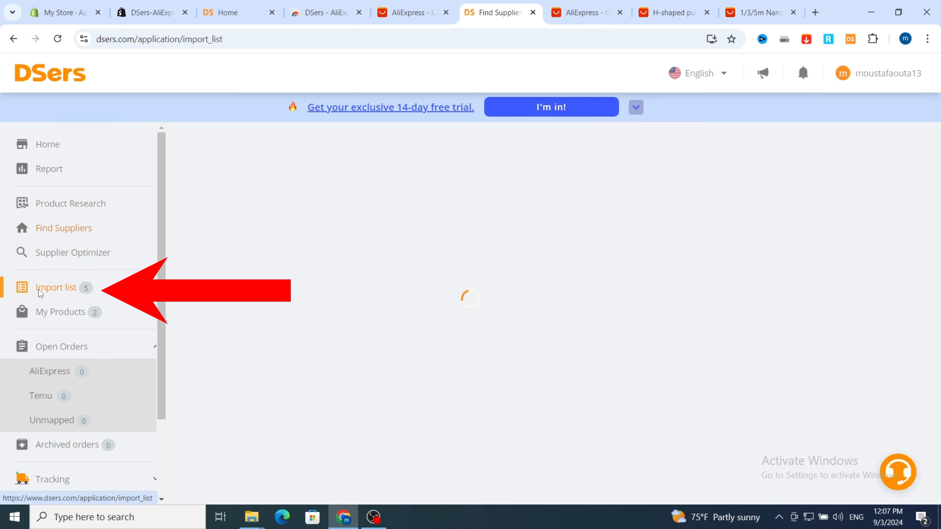
{"action": "scroll", "coordinate": [556, 289], "scroll_direction": "down", "scroll_amount": 3}
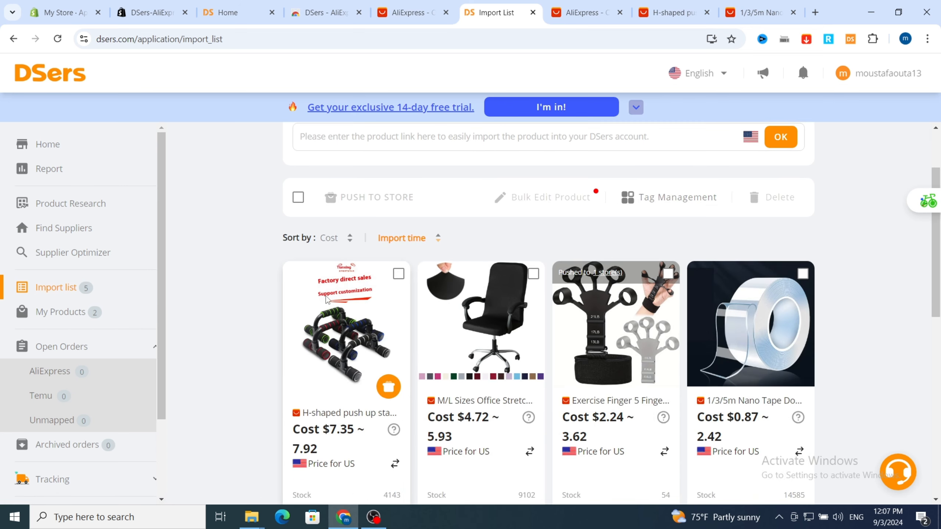
{"action": "scroll", "coordinate": [352, 317], "scroll_direction": "down", "scroll_amount": 3}
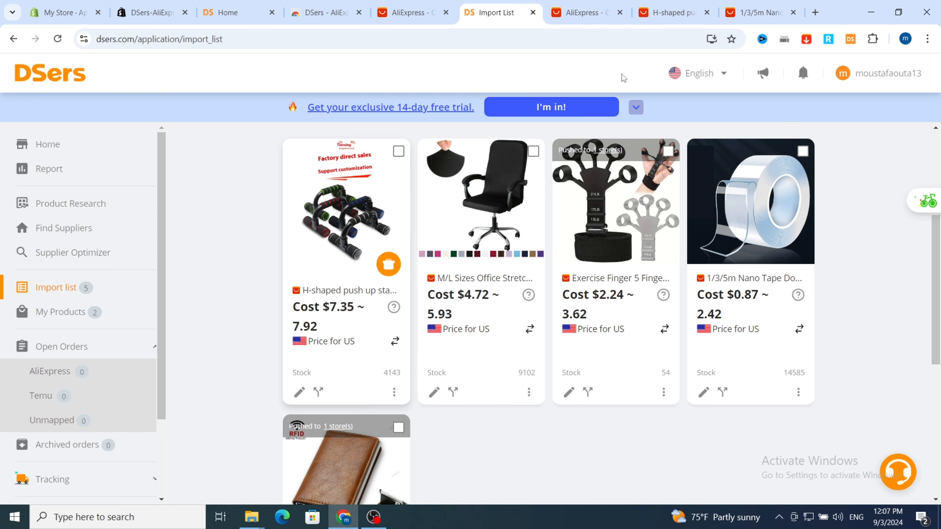
{"action": "left_click", "coordinate": [763, 12]}
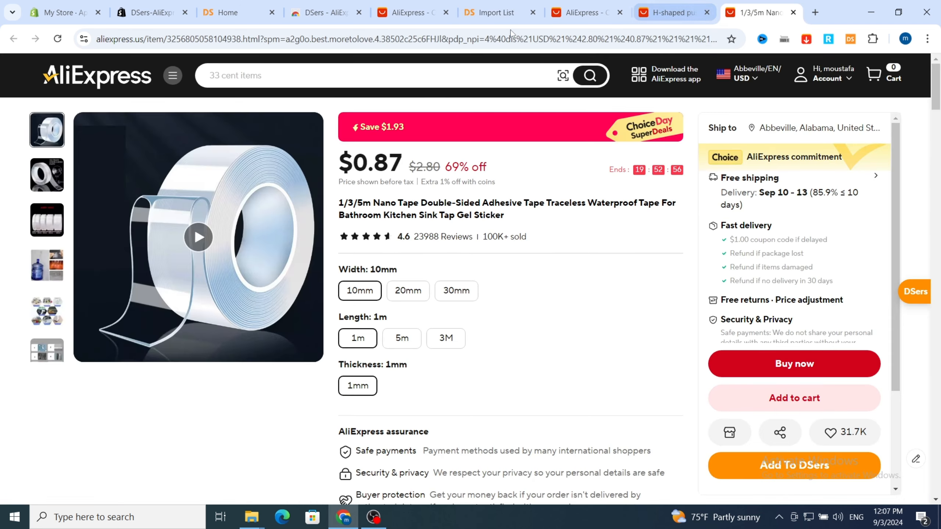
{"action": "left_click", "coordinate": [478, 15]}
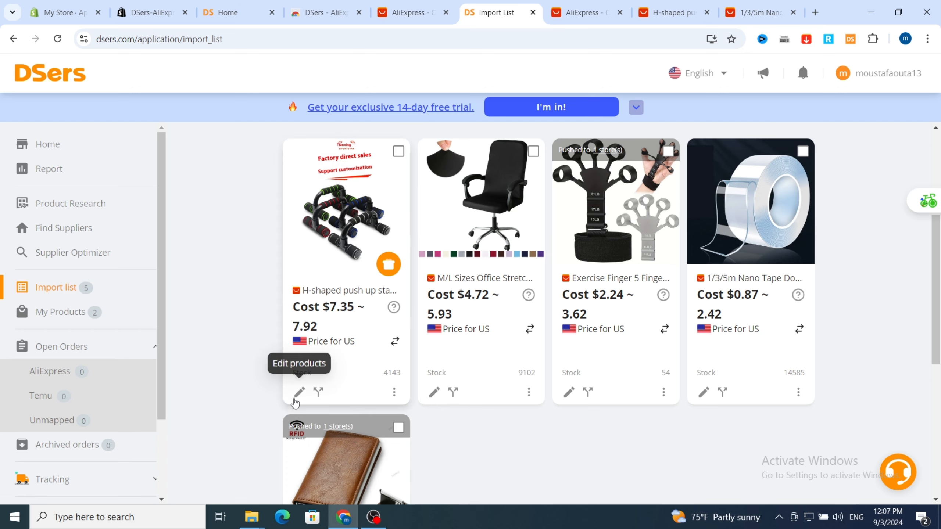
Step: Open the H-shaped push up stand for editing and look through its description, images and variants
{"action": "left_click", "coordinate": [298, 392]}
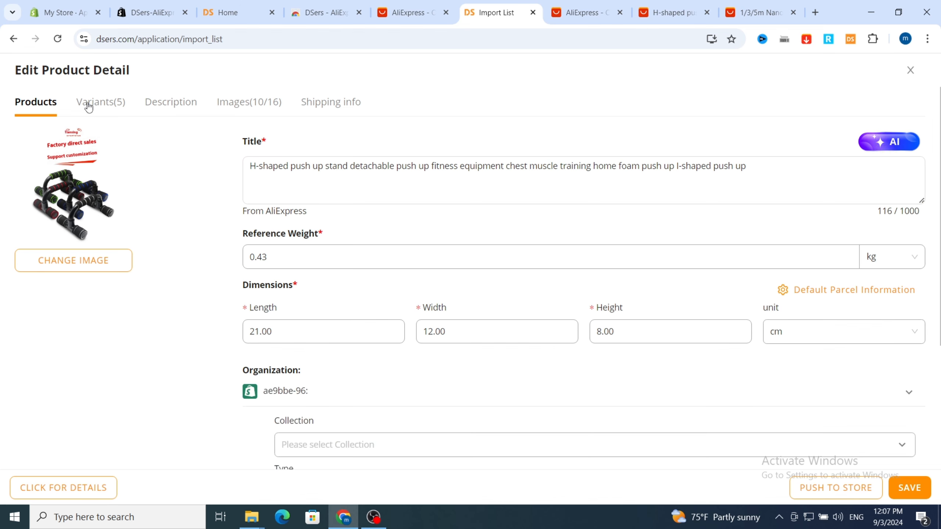
{"action": "left_click", "coordinate": [179, 114]}
{"action": "left_click", "coordinate": [233, 112]}
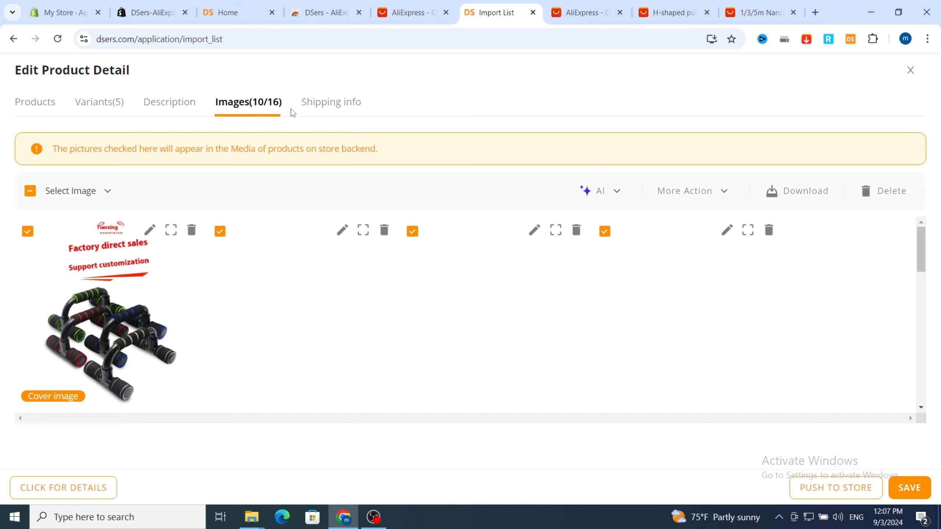
{"action": "left_click", "coordinate": [95, 105]}
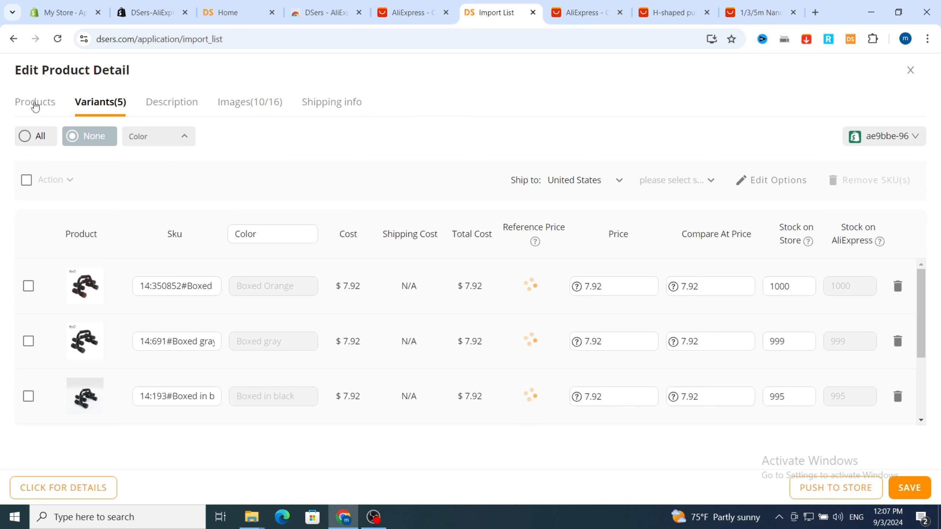
Step: Shorten the product title to "H-shaped push up stand detachable push up fitness equipment"
{"action": "left_click", "coordinate": [35, 105]}
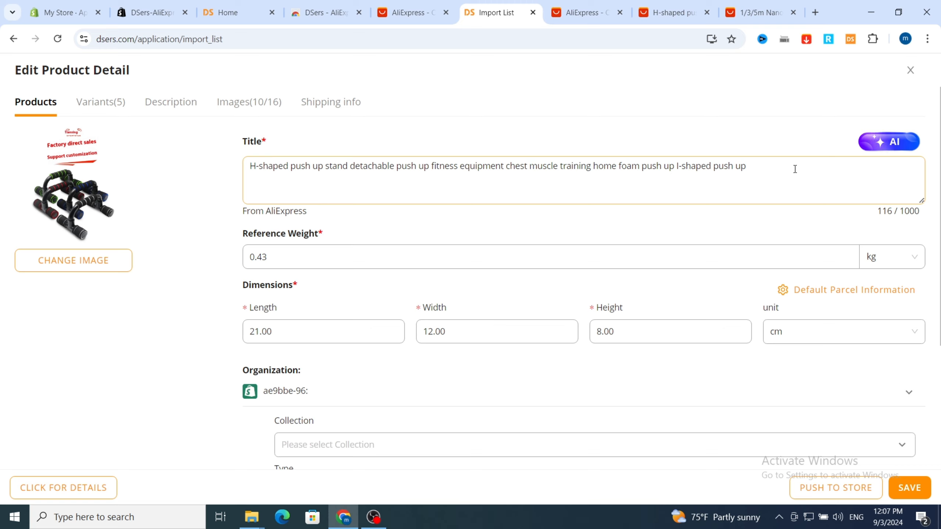
{"action": "left_click_drag", "start_coordinate": [757, 169], "coordinate": [504, 175]}
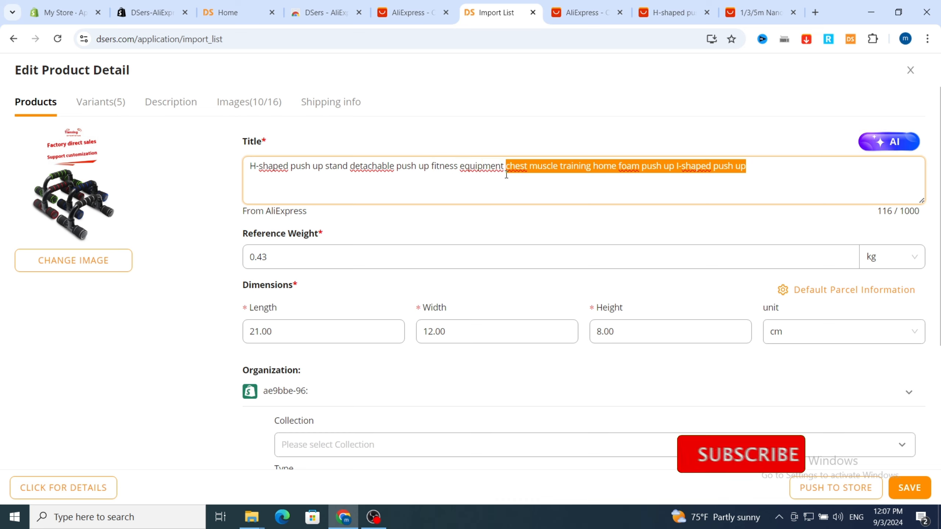
{"action": "key", "text": "BackSpace"}
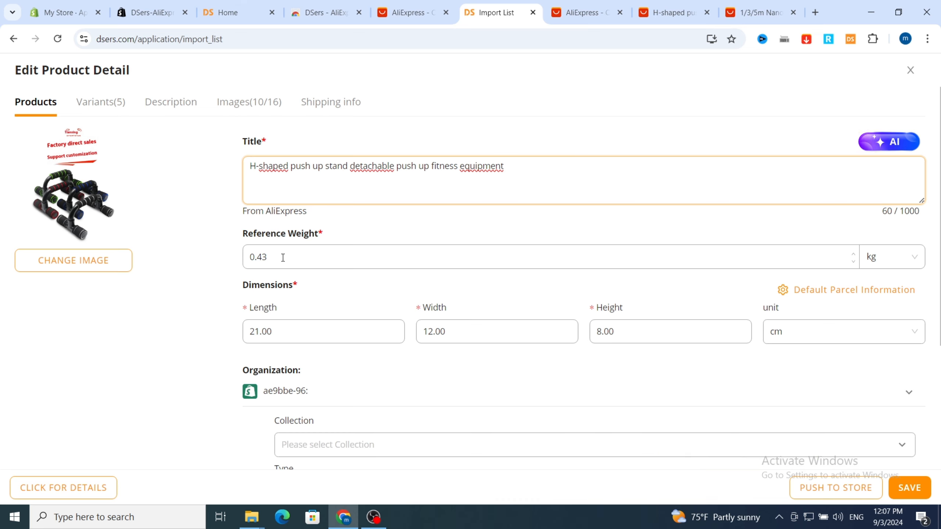
Step: Add the tags "gym" and "workout" to the product under the first store in the Organization section
{"action": "scroll", "coordinate": [315, 329], "scroll_direction": "down", "scroll_amount": 3}
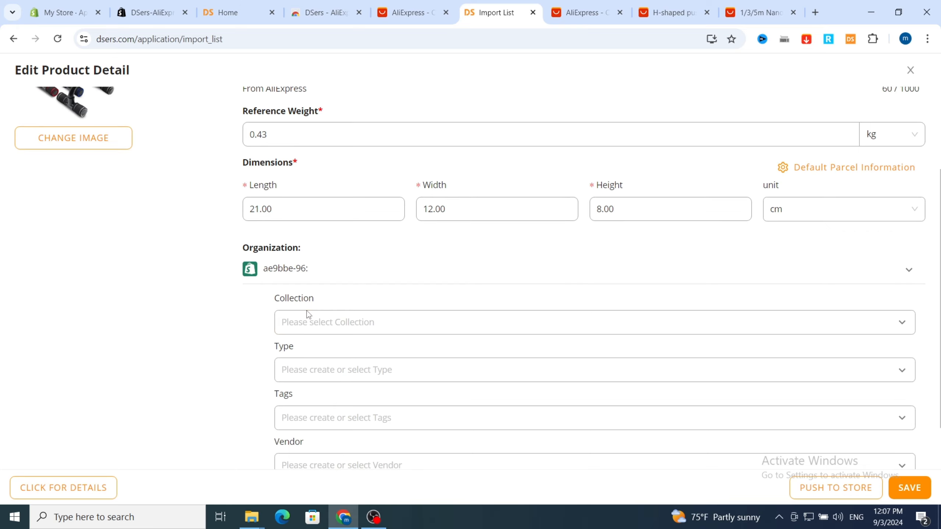
{"action": "scroll", "coordinate": [311, 315], "scroll_direction": "down", "scroll_amount": 2}
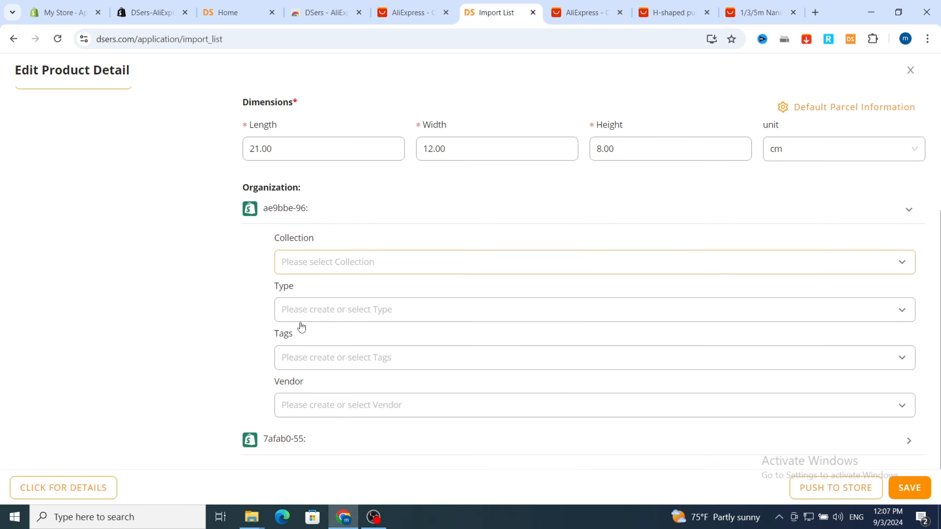
{"action": "left_click", "coordinate": [293, 360]}
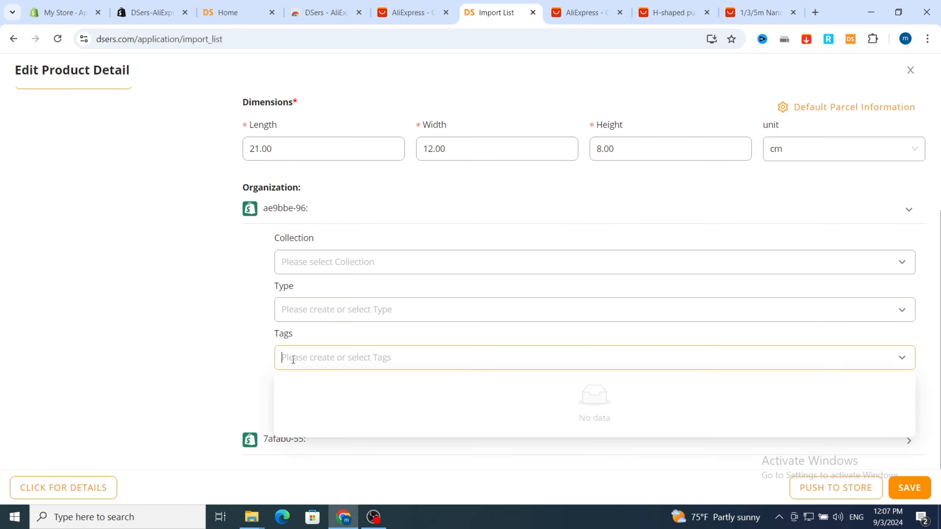
{"action": "left_click", "coordinate": [264, 360]}
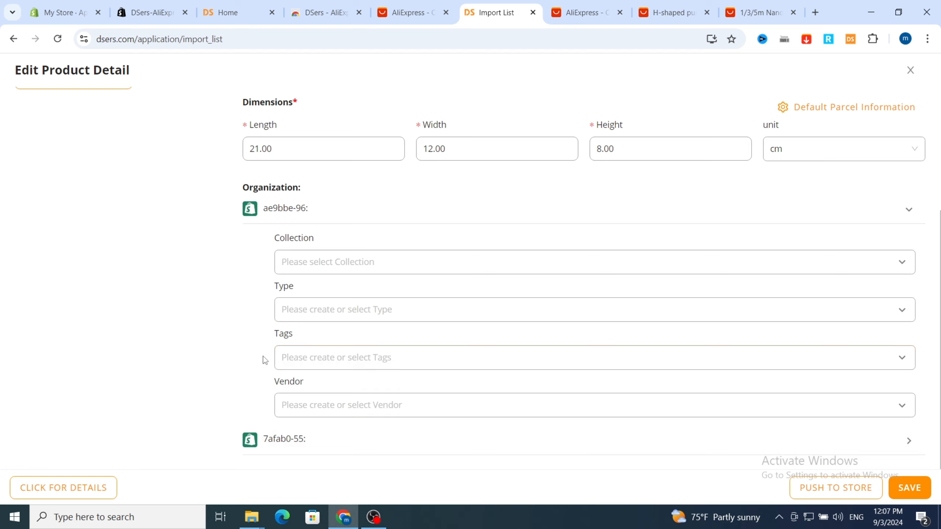
{"action": "left_click", "coordinate": [296, 358]}
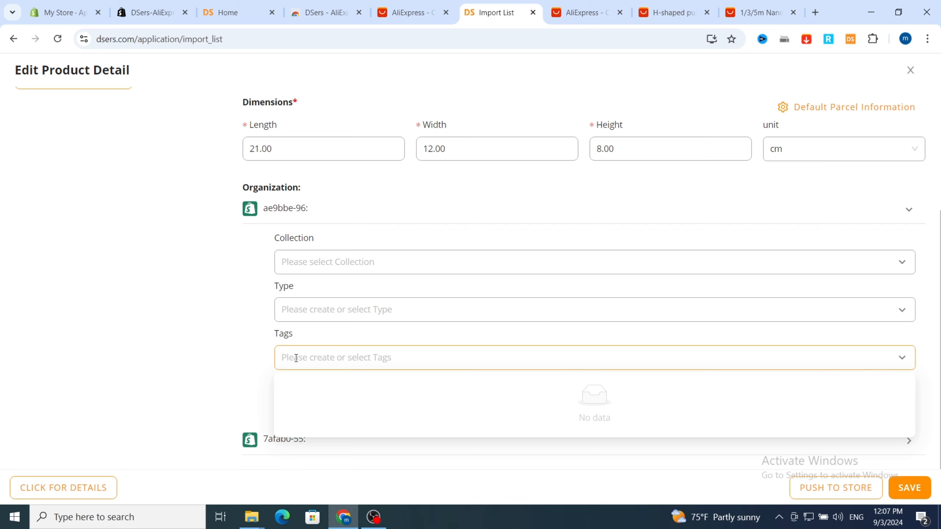
{"action": "type", "text": "gym"}
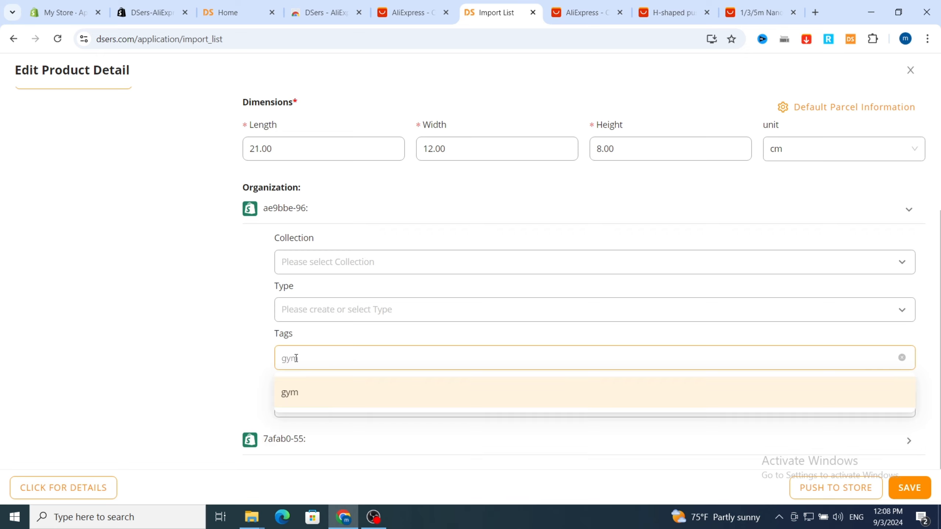
{"action": "key", "text": "Return"}
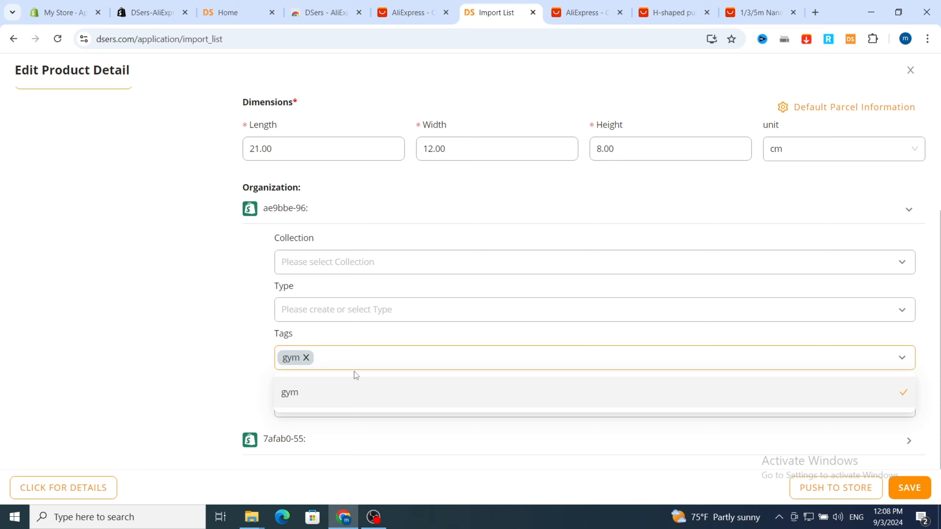
{"action": "type", "text": "workout"}
{"action": "key", "text": "Return"}
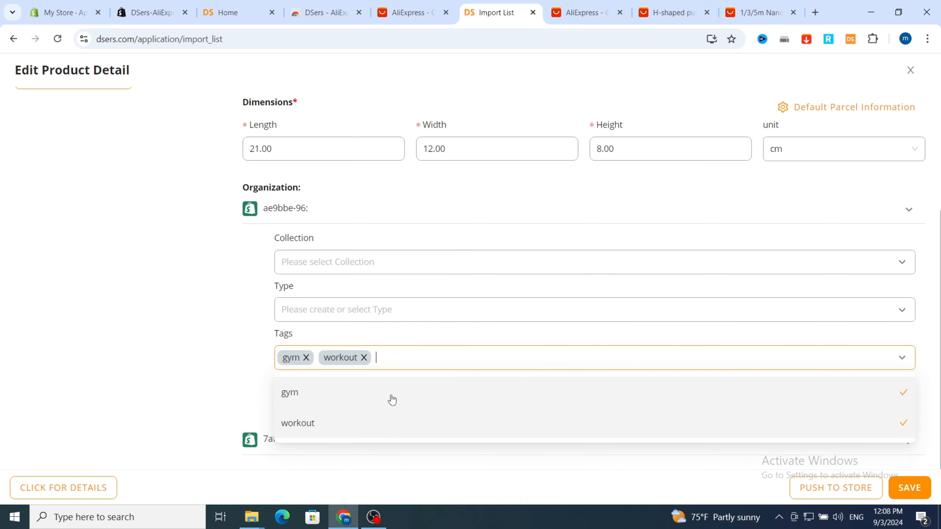
Step: Search Google for "tags" in a new browser tab
{"action": "left_click", "coordinate": [817, 15]}
{"action": "left_click", "coordinate": [560, 39]}
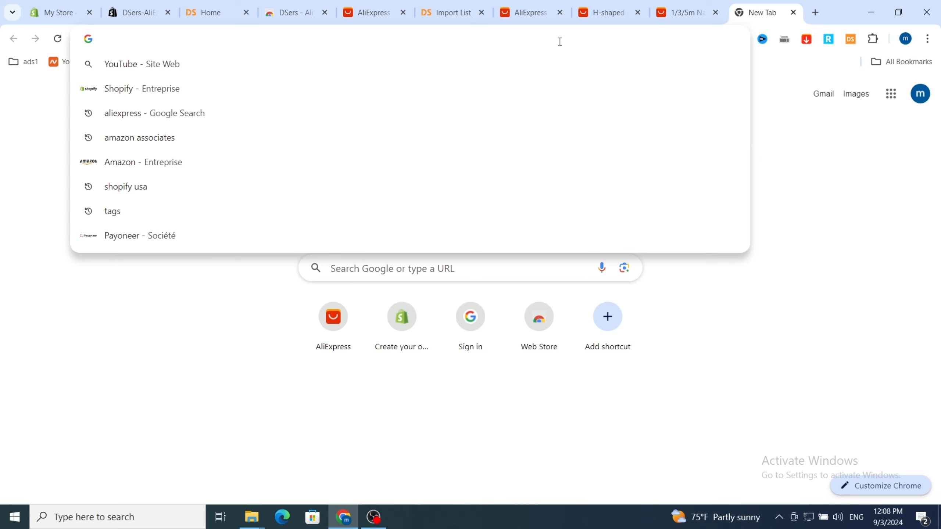
{"action": "type", "text": "yags"}
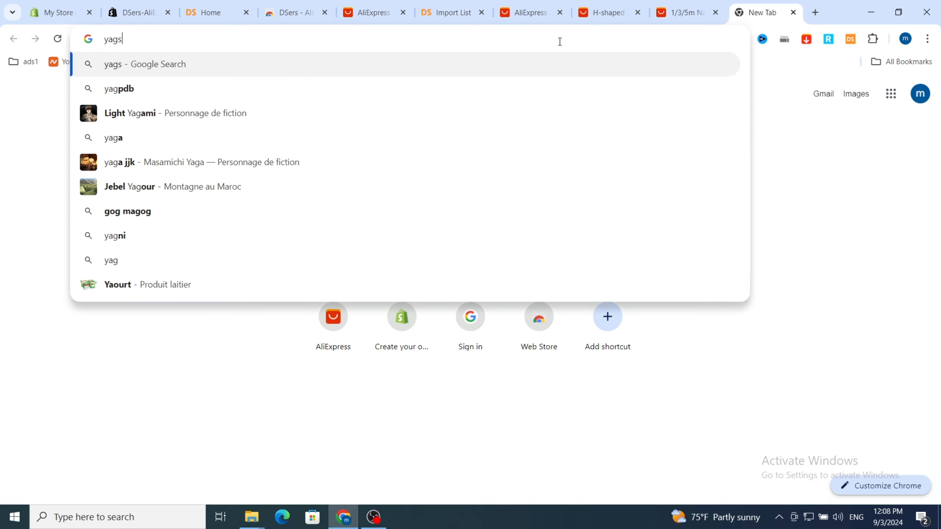
{"action": "key", "text": "BackSpace"}
{"action": "key", "text": "BackSpace"}
{"action": "key", "text": "BackSpace"}
{"action": "key", "text": "BackSpace"}
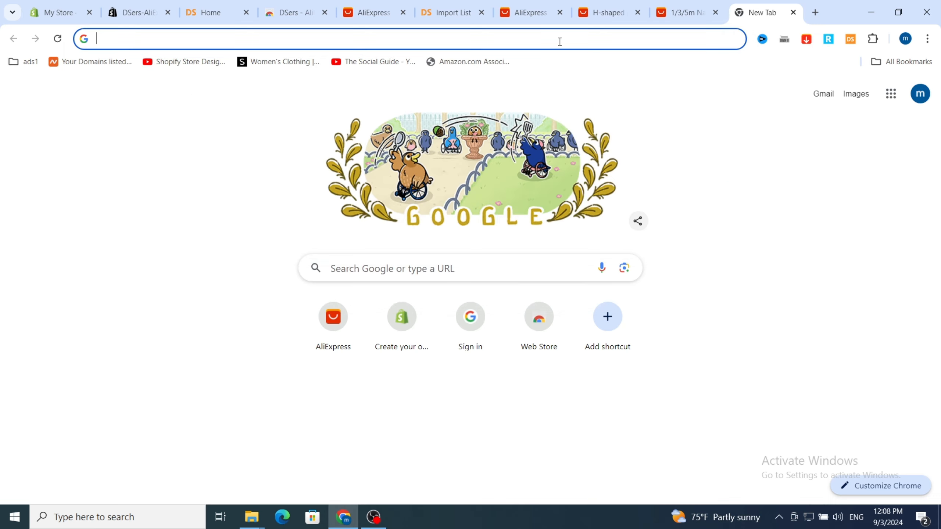
{"action": "type", "text": "tags"}
{"action": "key", "text": "Return"}
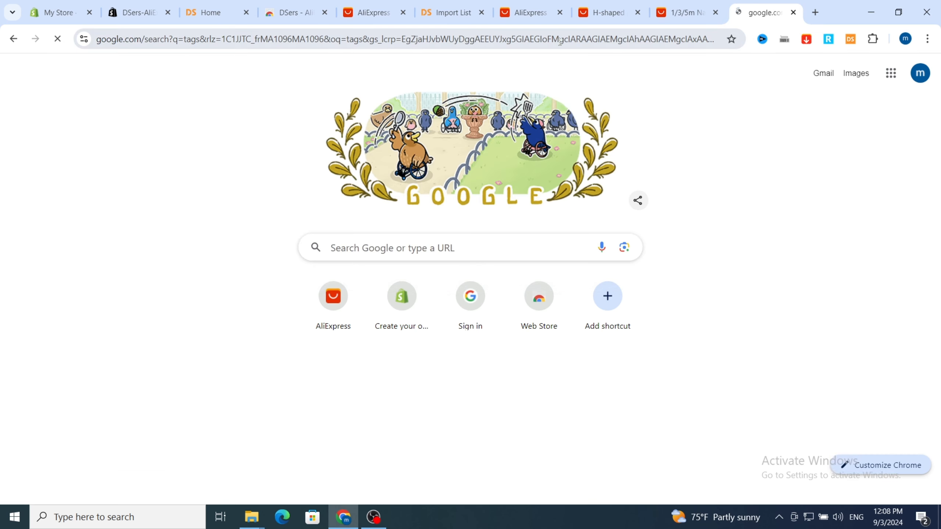
Step: Look through the search results and open the Keyword Tool YouTube tag generator
{"action": "scroll", "coordinate": [218, 304], "scroll_direction": "down", "scroll_amount": 5}
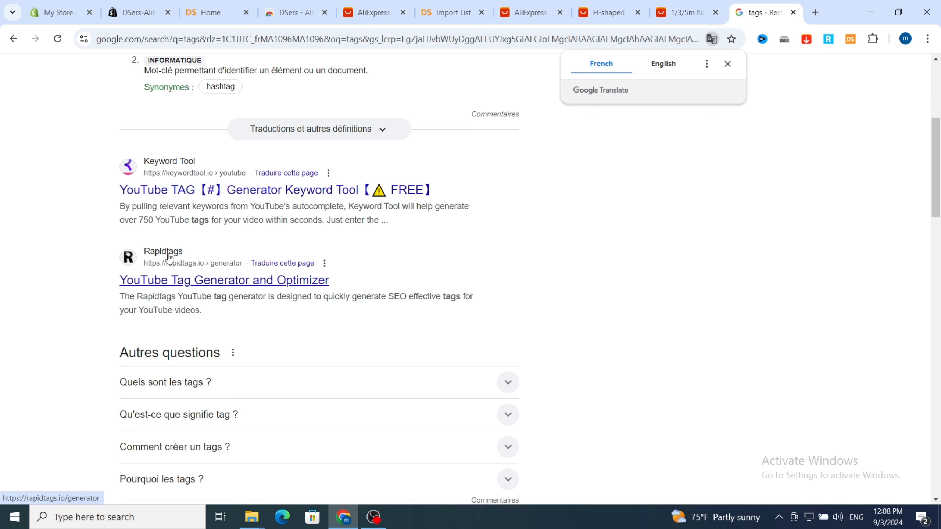
{"action": "scroll", "coordinate": [197, 288], "scroll_direction": "down", "scroll_amount": 5}
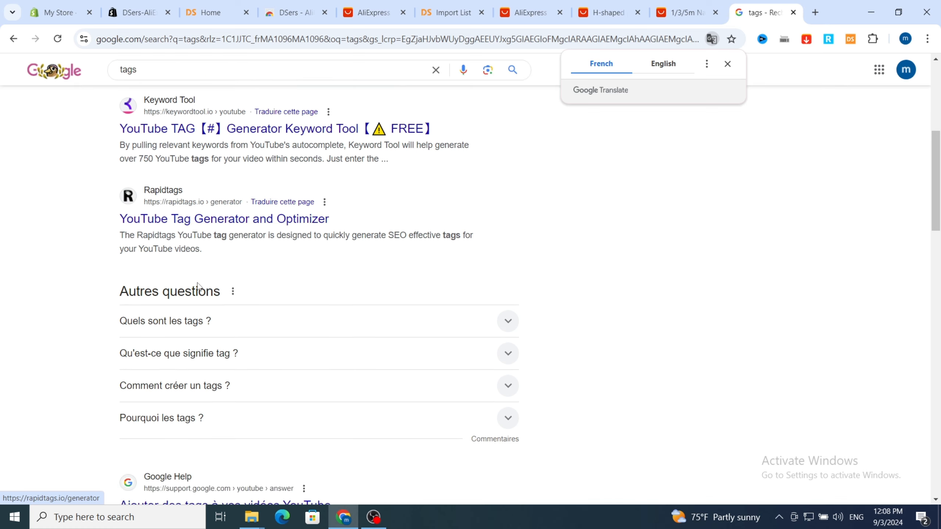
{"action": "scroll", "coordinate": [156, 116], "scroll_direction": "up", "scroll_amount": 10}
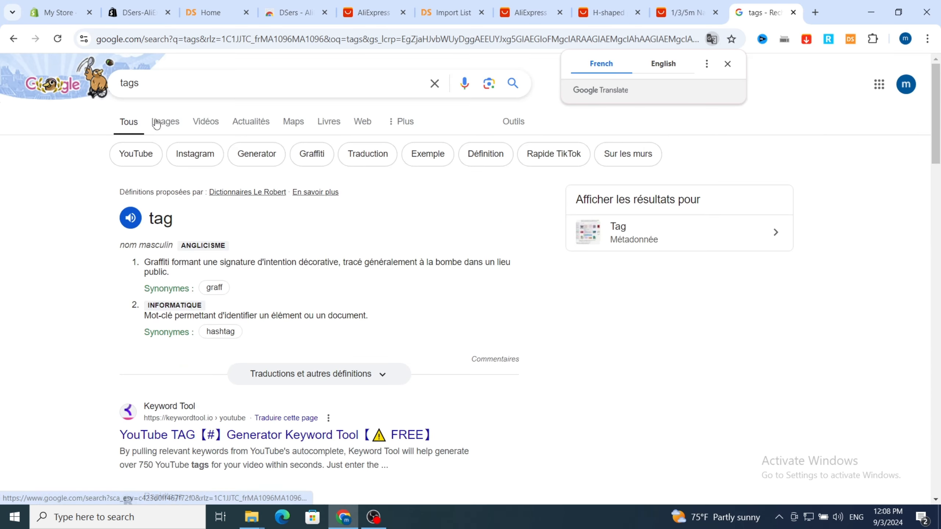
{"action": "left_click", "coordinate": [182, 436]}
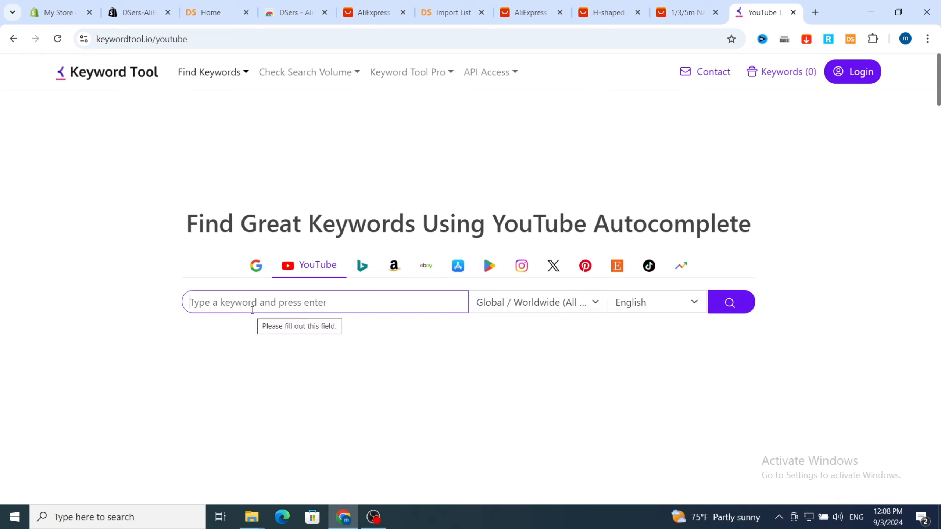
Step: Return to the DSers Import List and copy the full product title of the push up stand
{"action": "left_click", "coordinate": [451, 12]}
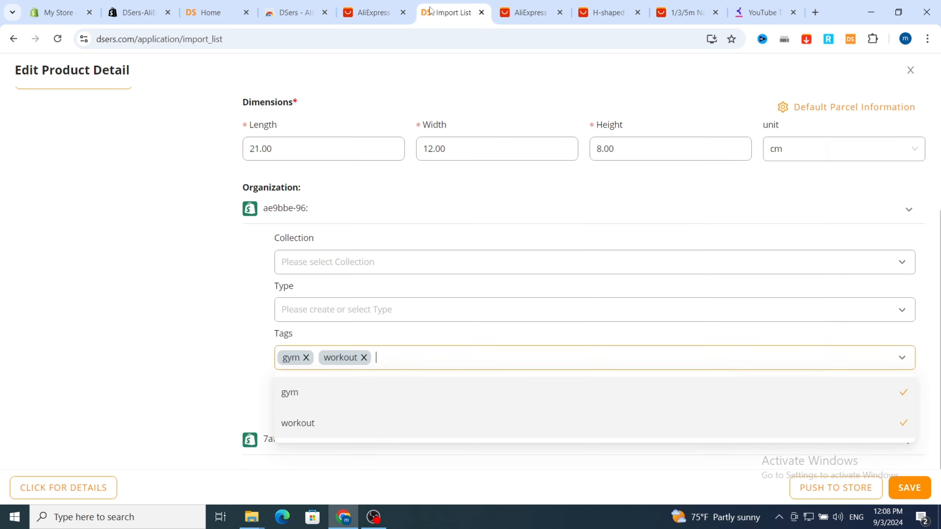
{"action": "scroll", "coordinate": [308, 241], "scroll_direction": "up", "scroll_amount": 5}
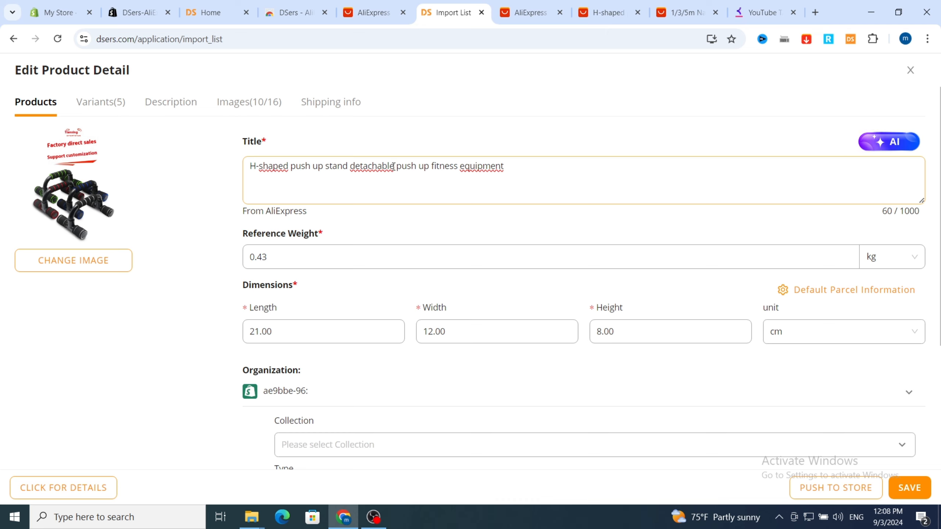
{"action": "left_click_drag", "start_coordinate": [394, 167], "coordinate": [287, 168]}
{"action": "left_click_drag", "start_coordinate": [517, 170], "coordinate": [244, 164]}
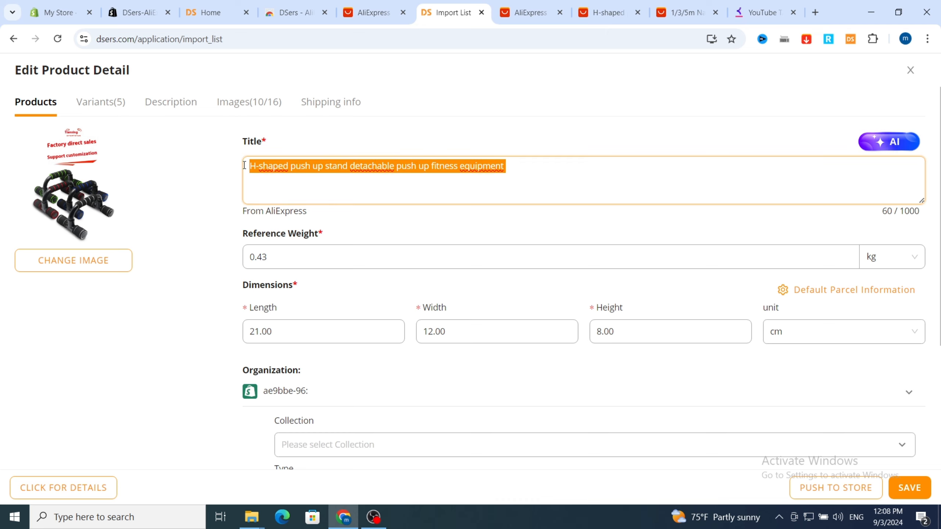
Step: Switch to Keyword Tool and search for Google keyword suggestions using the copied product title
{"action": "left_click", "coordinate": [766, 9]}
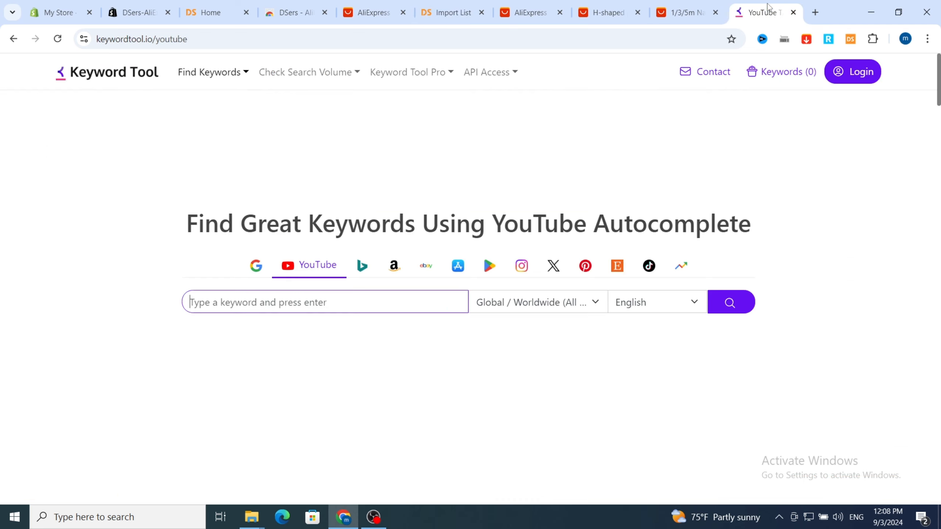
{"action": "left_click", "coordinate": [256, 266]}
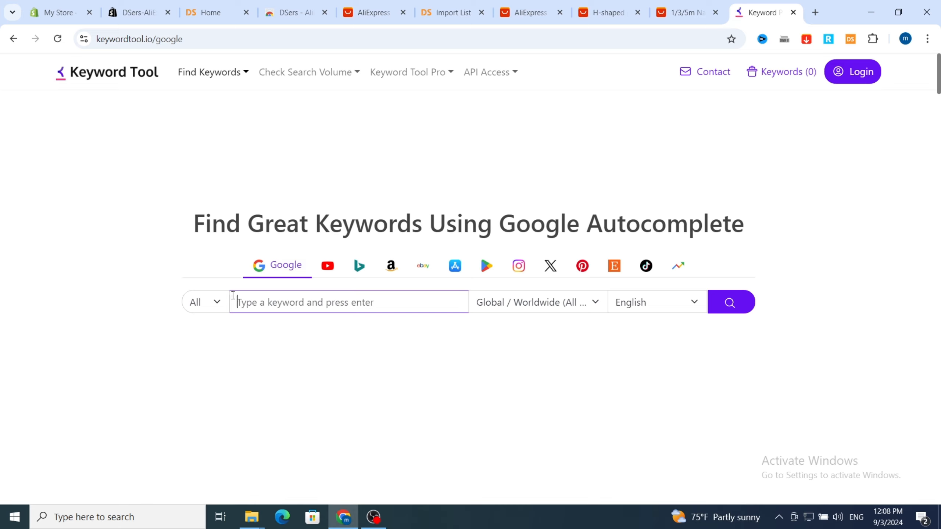
{"action": "key", "text": "ctrl+v"}
{"action": "left_click", "coordinate": [725, 303]}
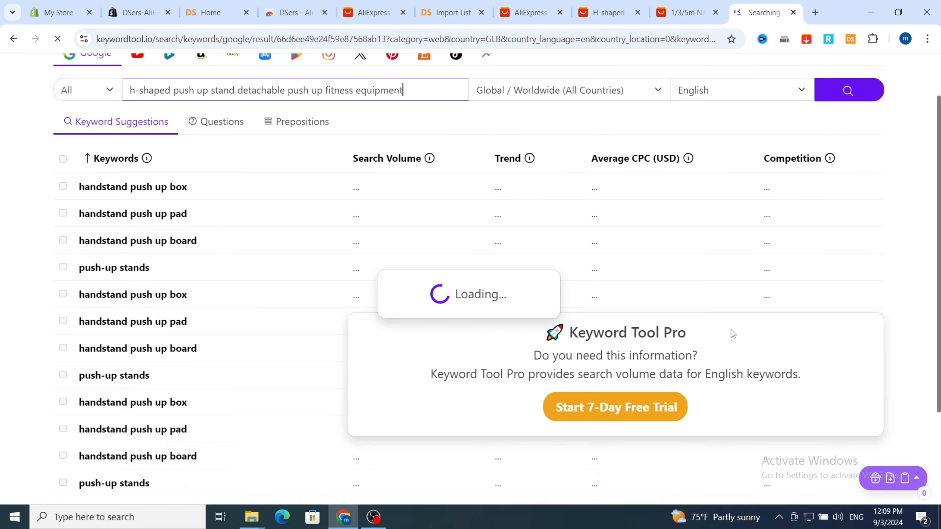
Step: Copy the suggested keyword "push-up stands" and add it as a product tag under the first store in DSers
{"action": "scroll", "coordinate": [470, 389], "scroll_direction": "down", "scroll_amount": 3}
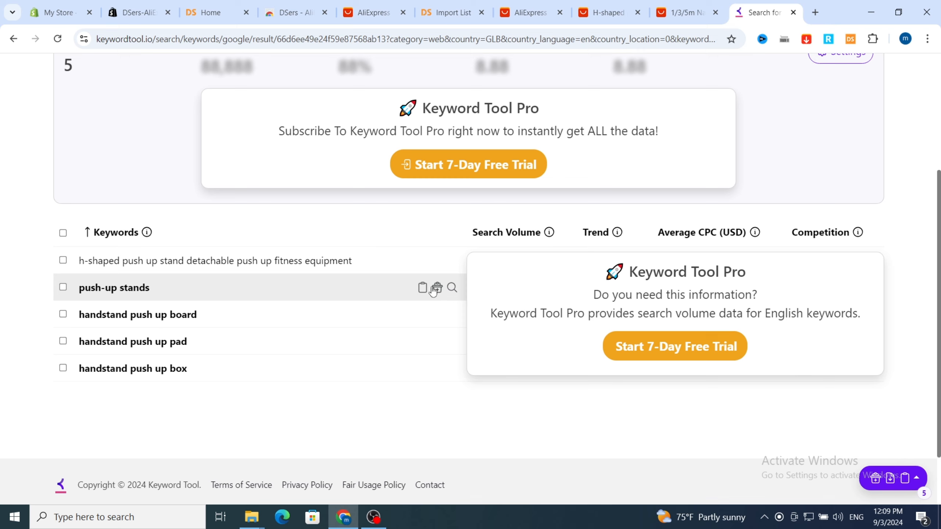
{"action": "left_click", "coordinate": [422, 290]}
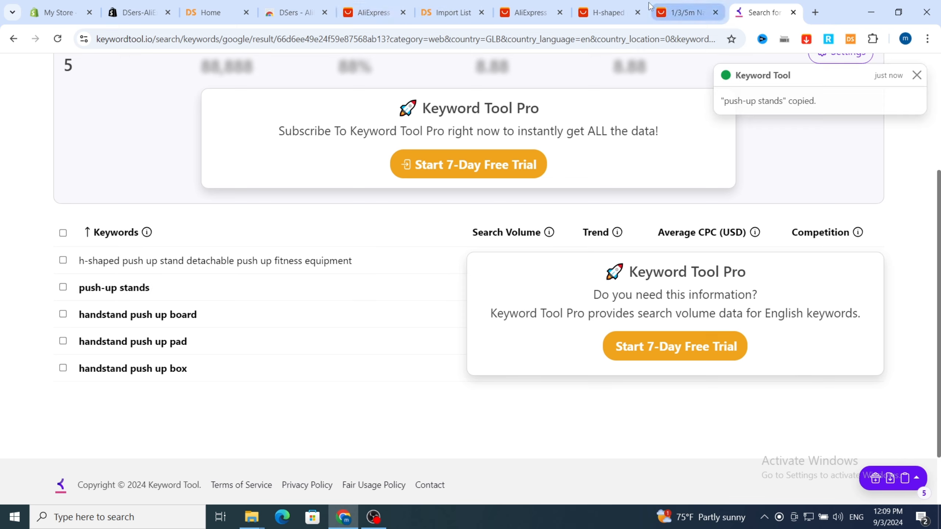
{"action": "left_click", "coordinate": [438, 11]}
{"action": "scroll", "coordinate": [290, 440], "scroll_direction": "down", "scroll_amount": 5}
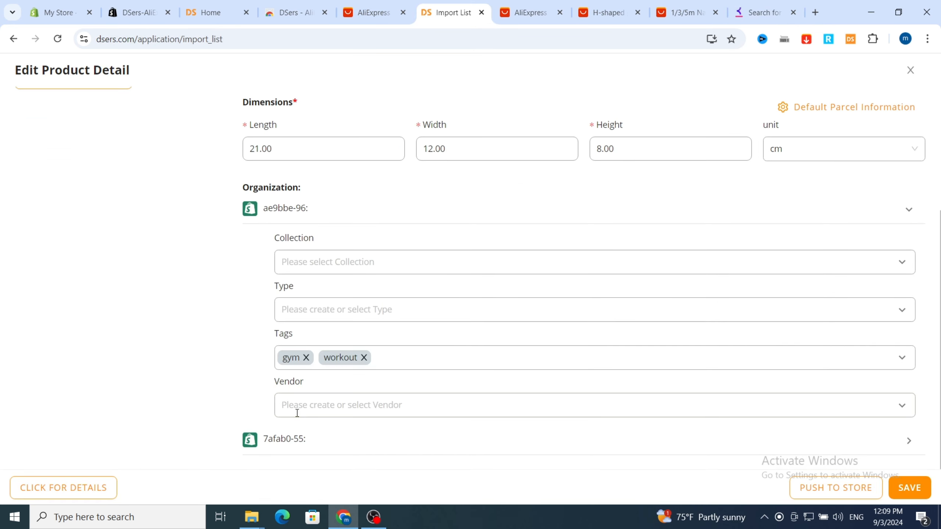
{"action": "left_click", "coordinate": [407, 356]}
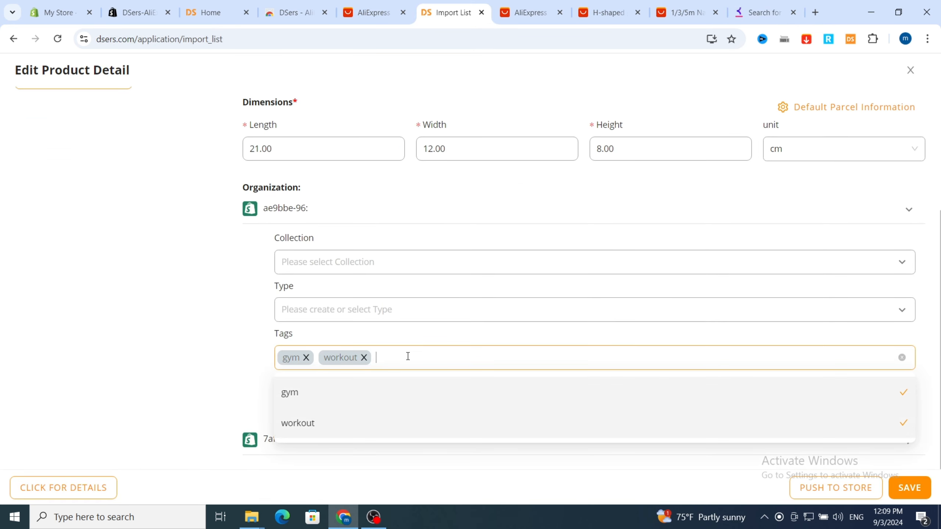
{"action": "key", "text": "ctrl+v"}
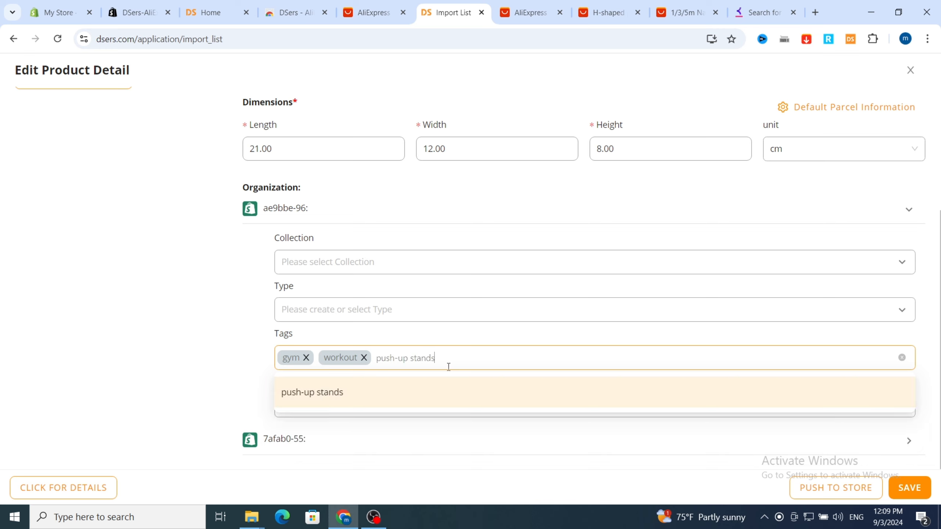
{"action": "key", "text": "Return"}
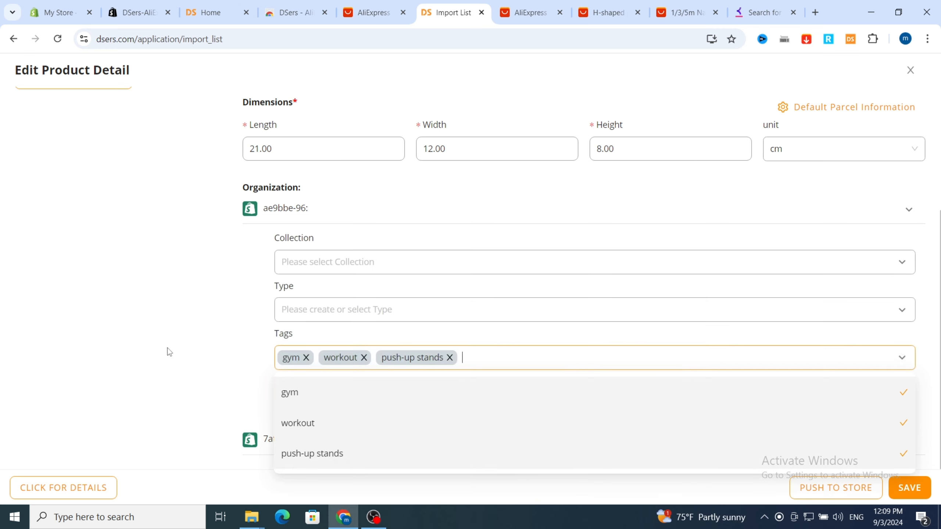
{"action": "left_click", "coordinate": [179, 316]}
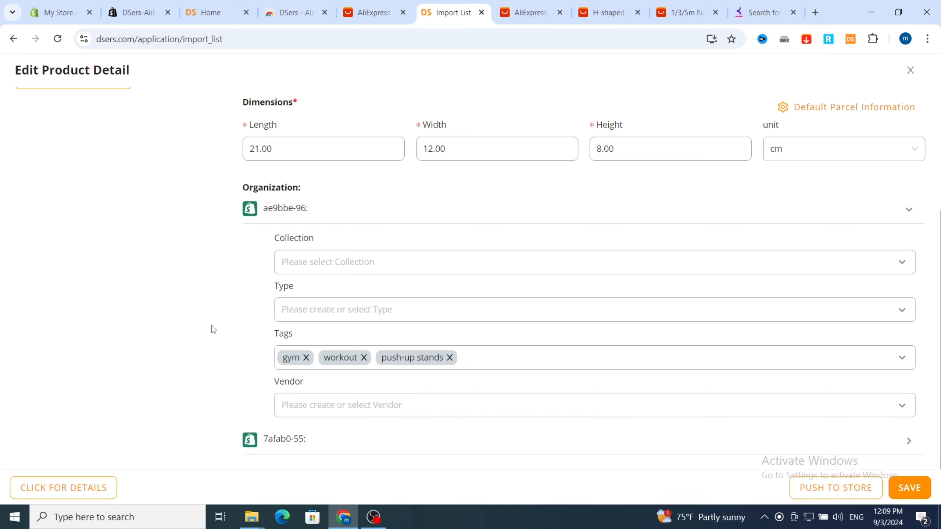
Step: Look over the product details and examine the list of color variants with their costs, prices and stock
{"action": "scroll", "coordinate": [213, 329], "scroll_direction": "up", "scroll_amount": 4}
{"action": "scroll", "coordinate": [209, 313], "scroll_direction": "down", "scroll_amount": 4}
{"action": "scroll", "coordinate": [233, 205], "scroll_direction": "up", "scroll_amount": 5}
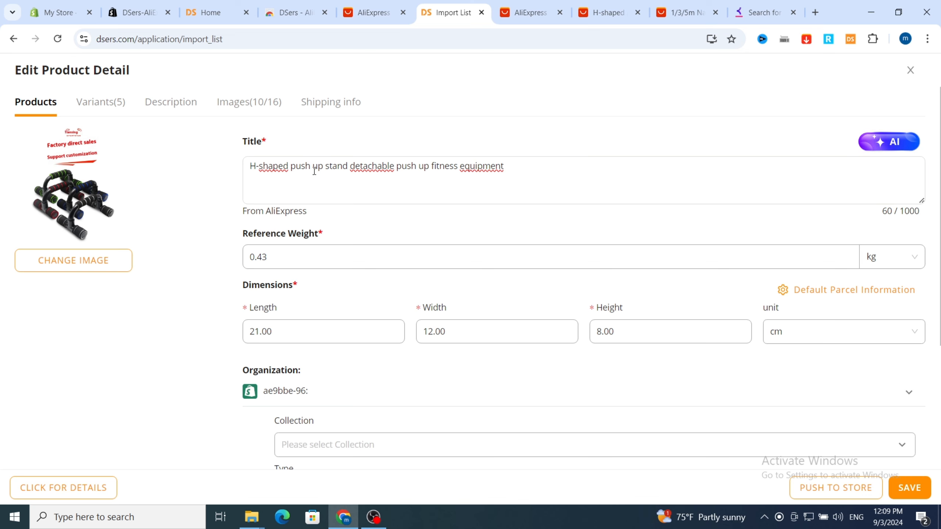
{"action": "left_click", "coordinate": [93, 108]}
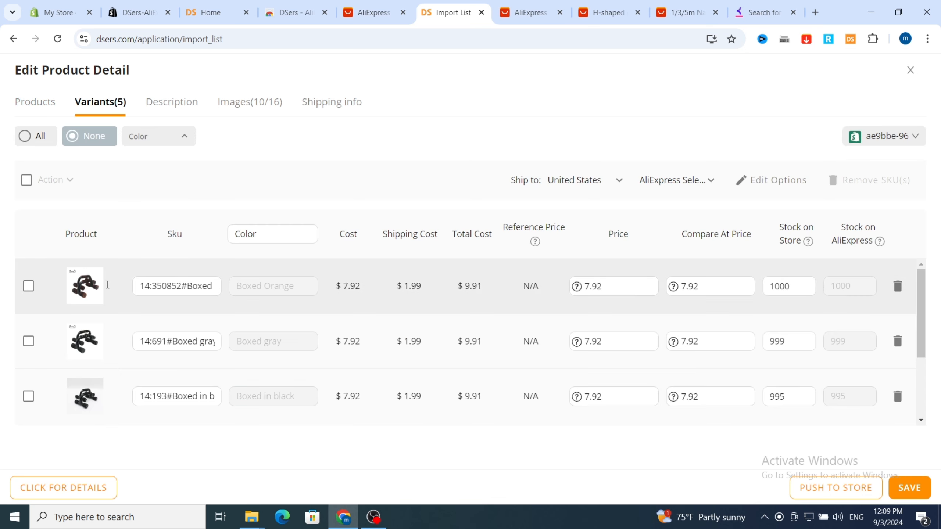
{"action": "scroll", "coordinate": [611, 350], "scroll_direction": "down", "scroll_amount": 1}
{"action": "scroll", "coordinate": [406, 406], "scroll_direction": "down", "scroll_amount": 2}
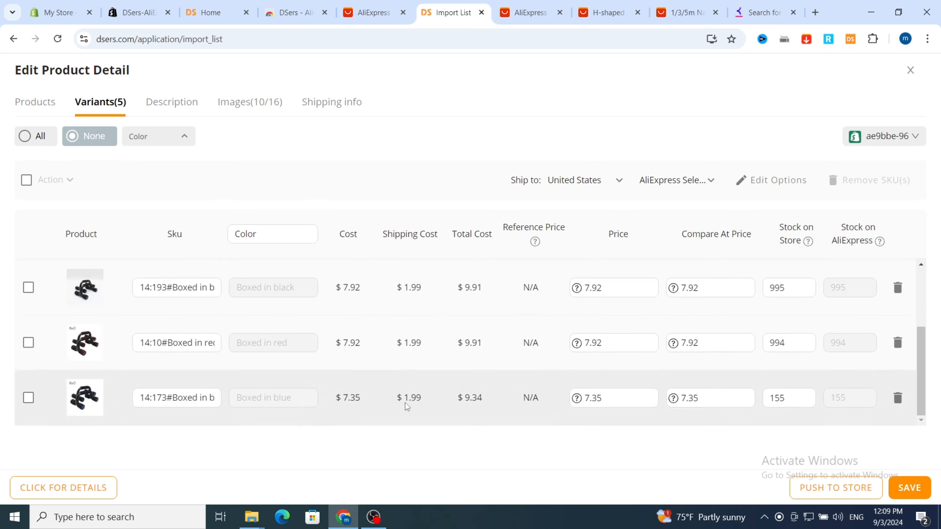
{"action": "scroll", "coordinate": [320, 361], "scroll_direction": "up", "scroll_amount": 3}
{"action": "scroll", "coordinate": [326, 355], "scroll_direction": "down", "scroll_amount": 2}
{"action": "scroll", "coordinate": [315, 378], "scroll_direction": "up", "scroll_amount": 2}
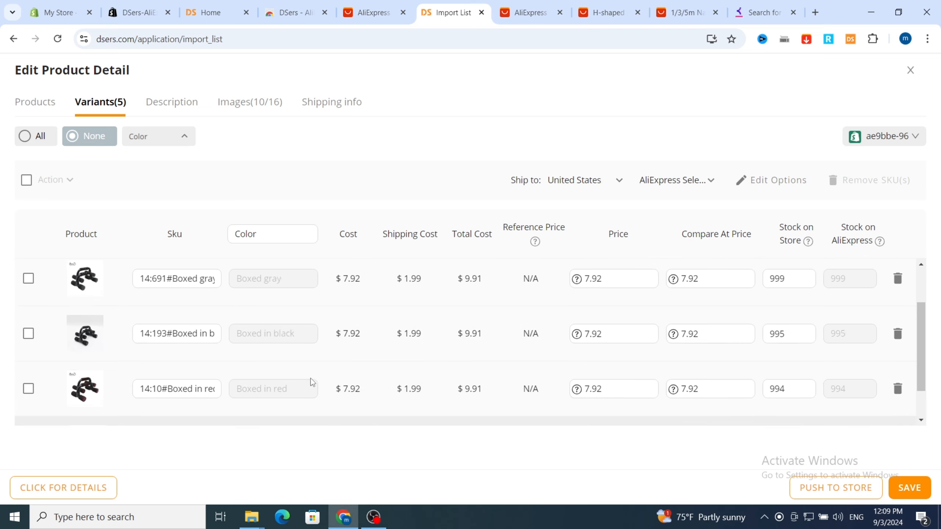
{"action": "scroll", "coordinate": [211, 326], "scroll_direction": "down", "scroll_amount": 2}
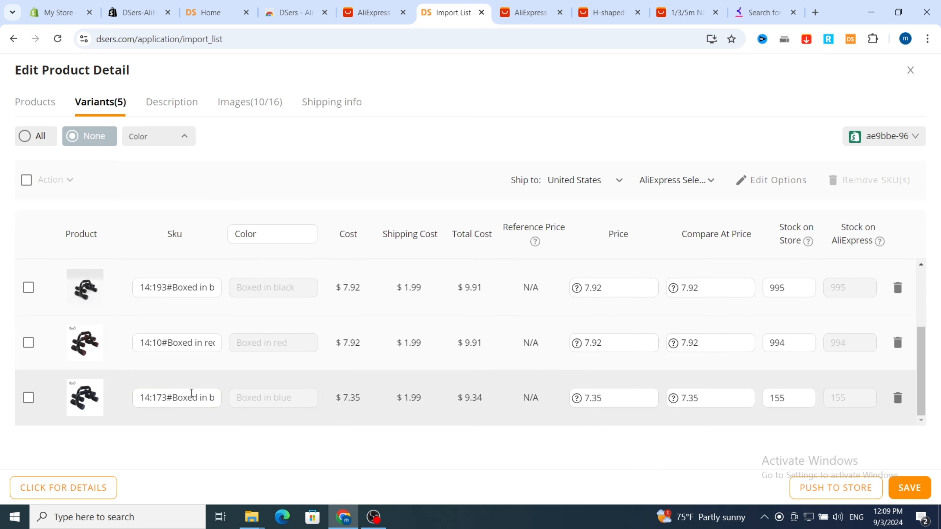
{"action": "scroll", "coordinate": [185, 391], "scroll_direction": "up", "scroll_amount": 2}
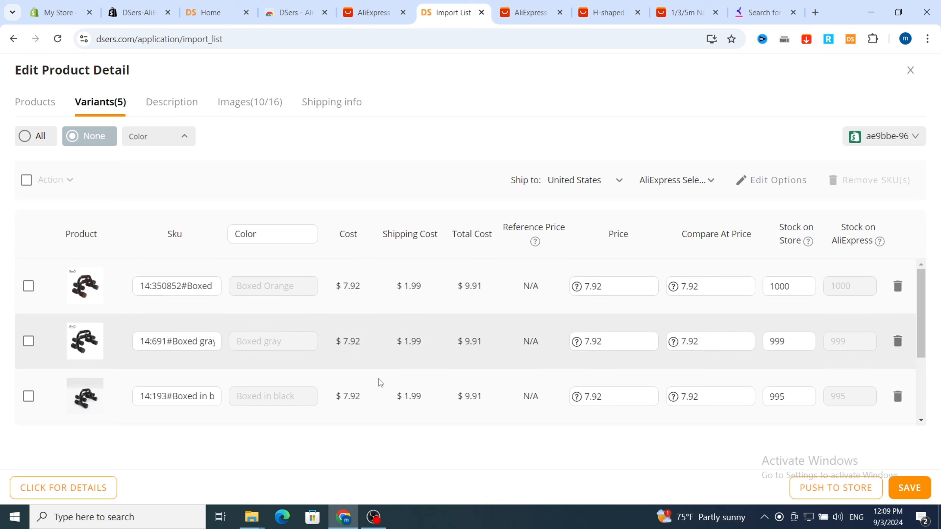
Step: Delete the Boxed Orange, Boxed gray, Boxed in black and Boxed in red variants, keeping only Boxed in blue
{"action": "left_click", "coordinate": [897, 288]}
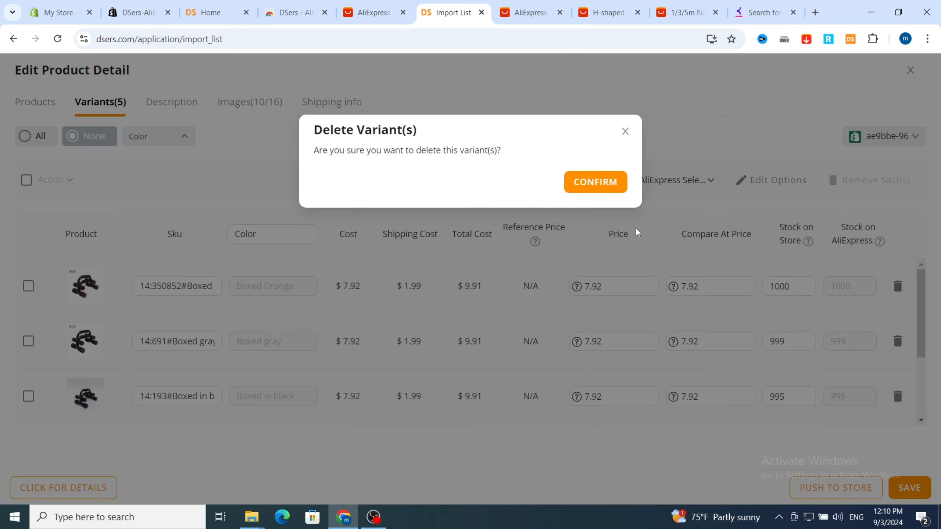
{"action": "left_click", "coordinate": [602, 188]}
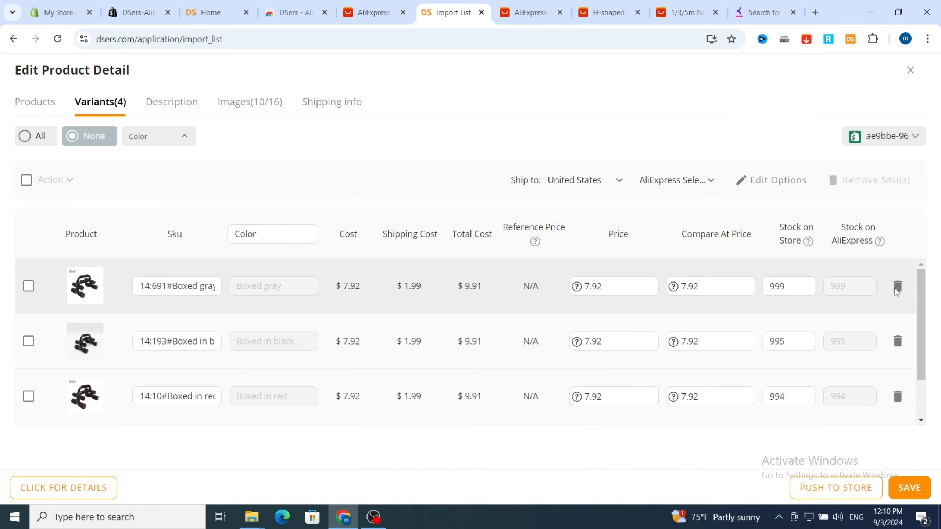
{"action": "left_click", "coordinate": [896, 288]}
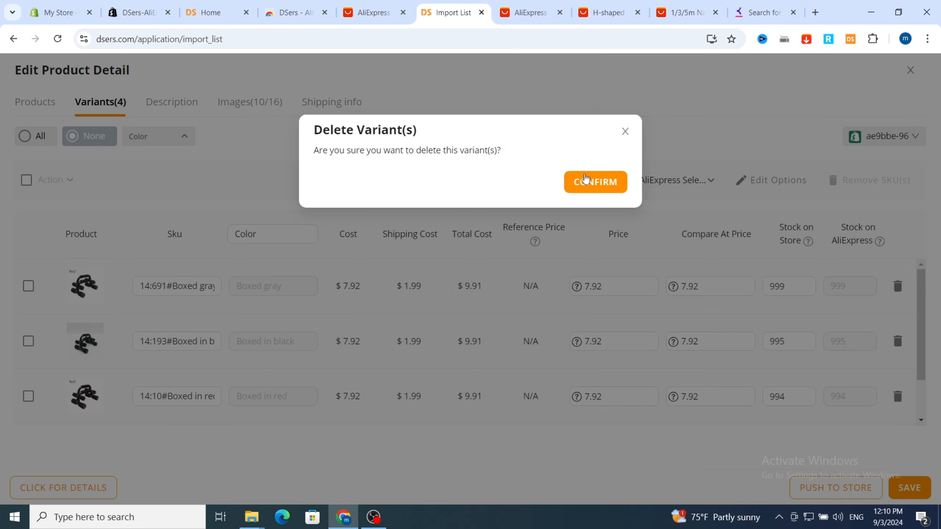
{"action": "left_click", "coordinate": [585, 180]}
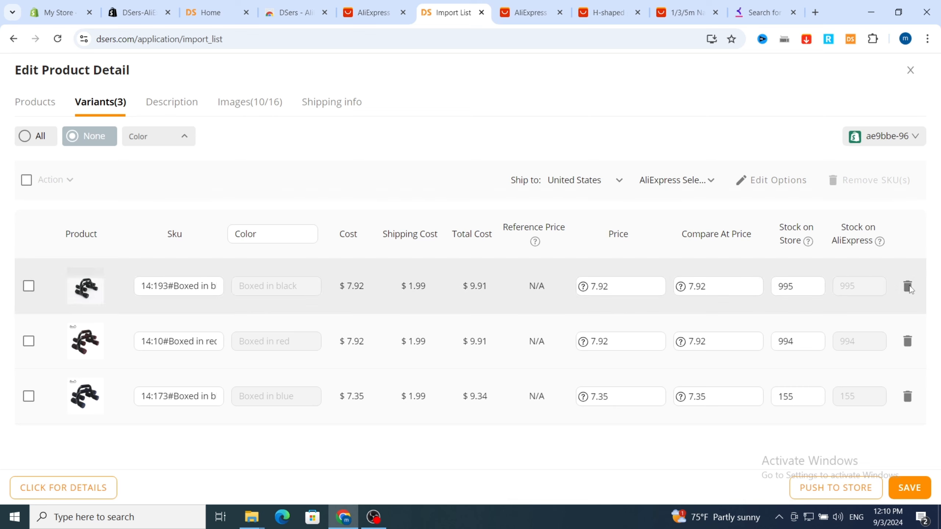
{"action": "left_click", "coordinate": [907, 287]}
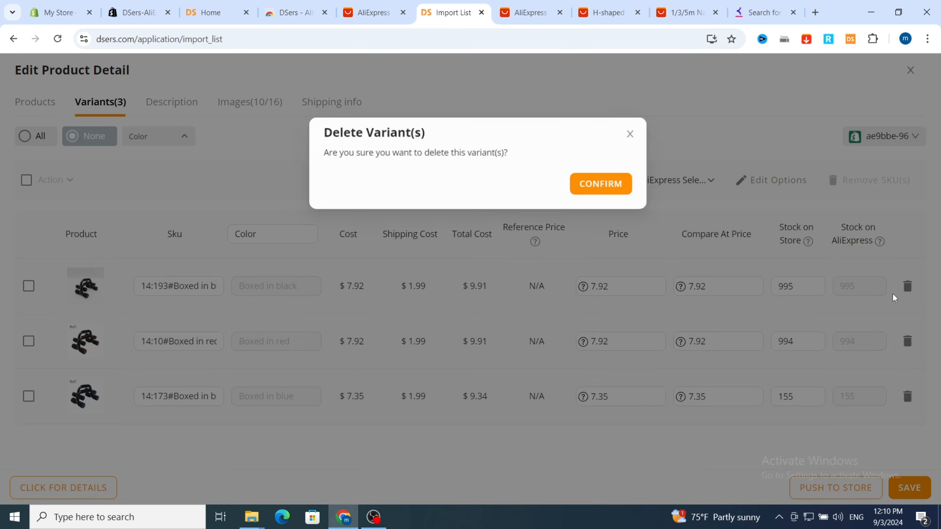
{"action": "left_click", "coordinate": [591, 181]}
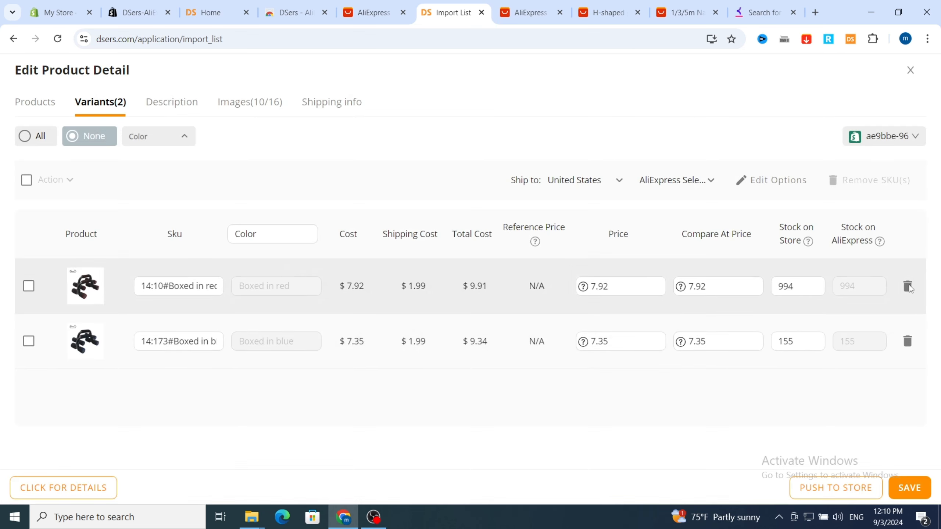
{"action": "left_click", "coordinate": [908, 285]}
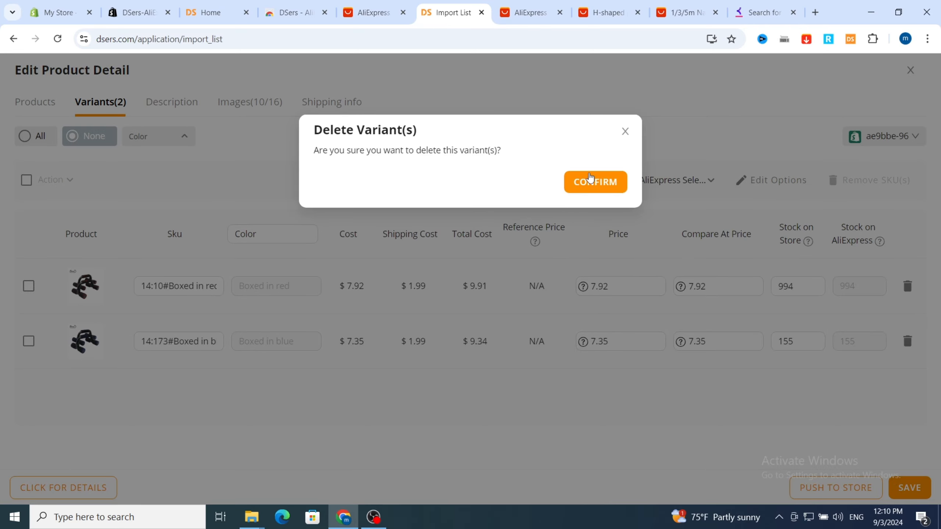
{"action": "left_click", "coordinate": [591, 179]}
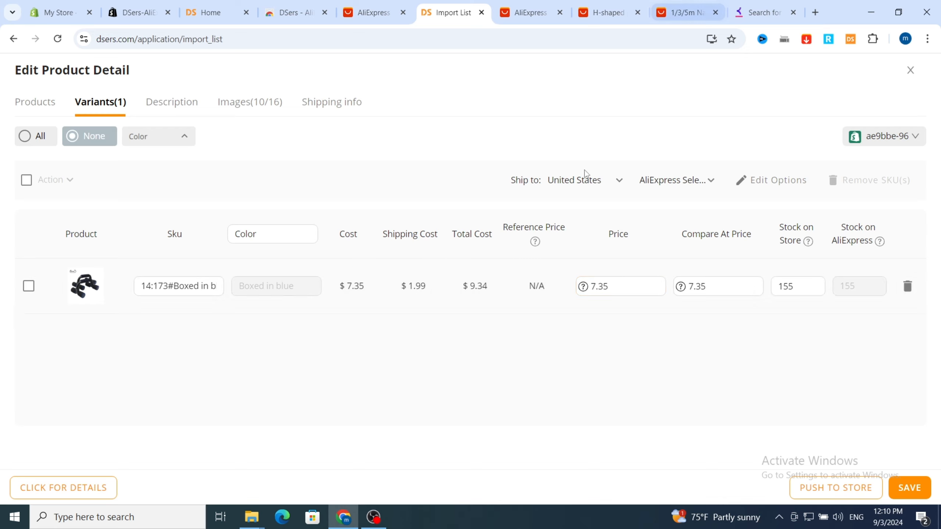
Step: Set the price of the Boxed in blue variant to 9.69
{"action": "double_click", "coordinate": [604, 288]}
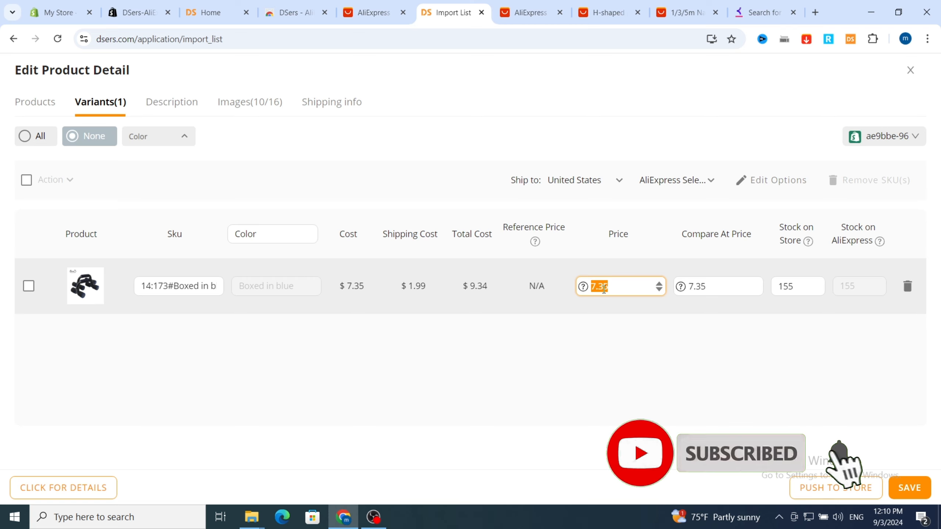
{"action": "type", "text": "9.69"}
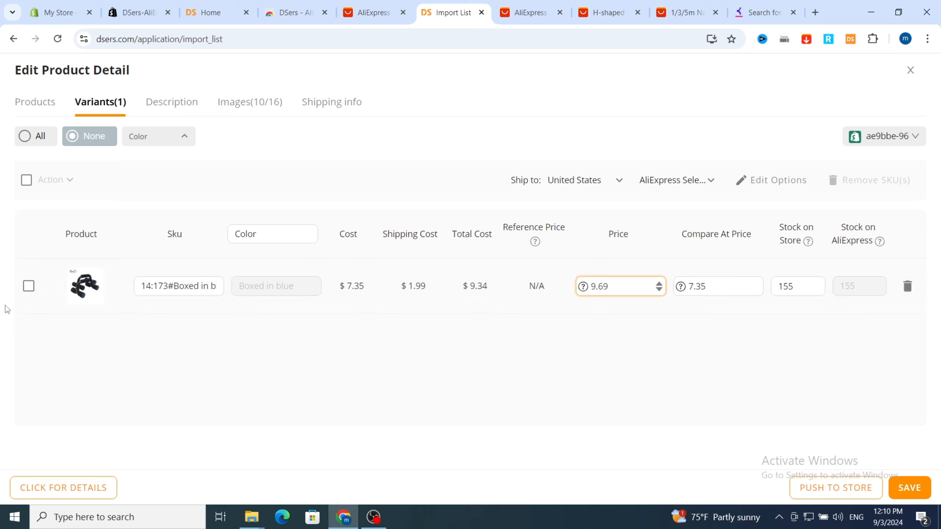
Step: Examine the product description, covering the specifications text and the overview images
{"action": "left_click", "coordinate": [165, 103]}
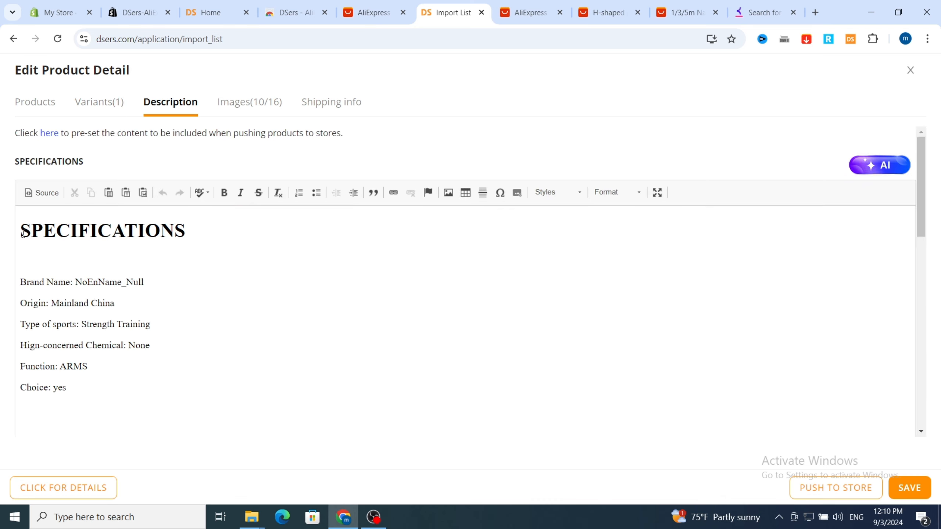
{"action": "scroll", "coordinate": [126, 315], "scroll_direction": "down", "scroll_amount": 10}
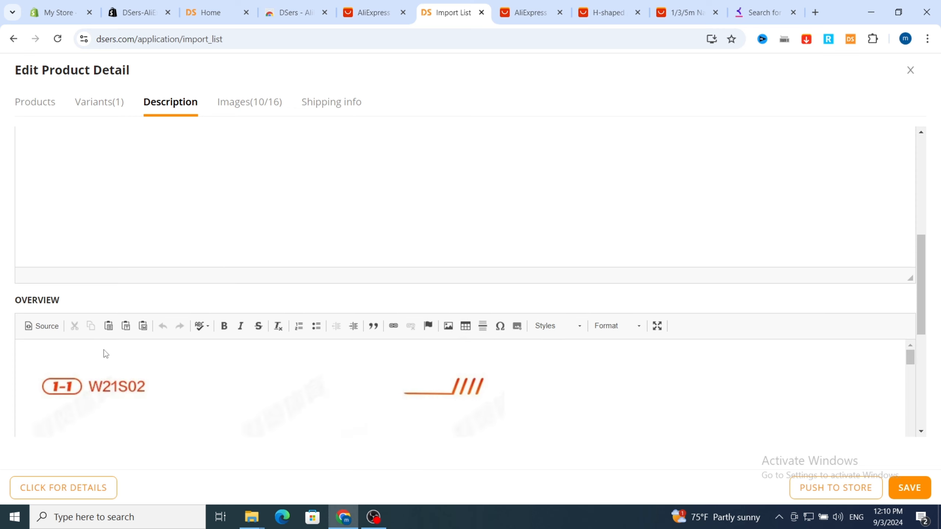
{"action": "scroll", "coordinate": [79, 357], "scroll_direction": "down", "scroll_amount": 5}
{"action": "scroll", "coordinate": [86, 172], "scroll_direction": "up", "scroll_amount": 5}
{"action": "scroll", "coordinate": [86, 172], "scroll_direction": "up", "scroll_amount": 3}
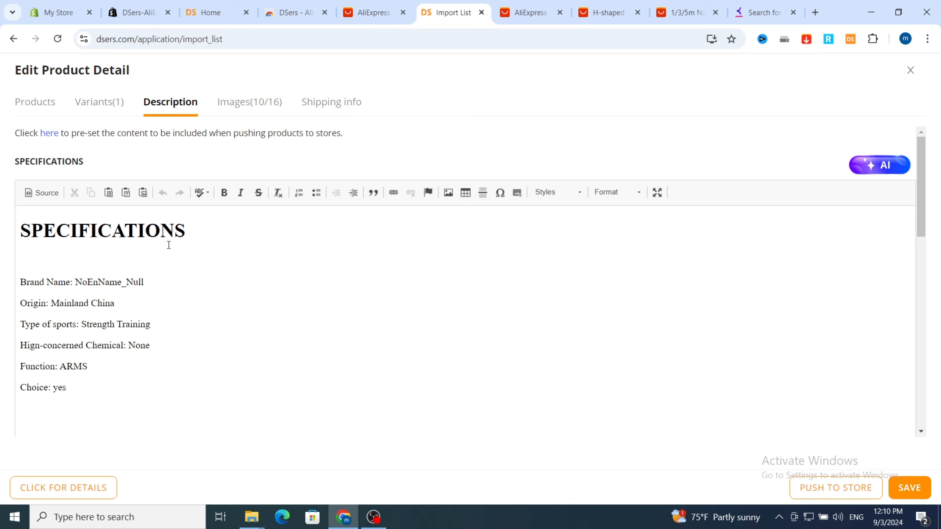
{"action": "scroll", "coordinate": [87, 304], "scroll_direction": "down", "scroll_amount": 10}
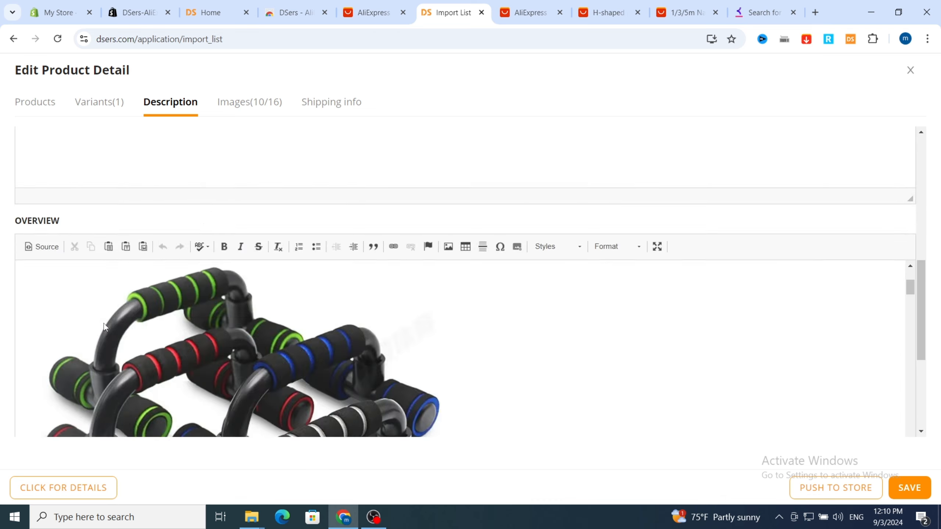
{"action": "scroll", "coordinate": [241, 314], "scroll_direction": "down", "scroll_amount": 8}
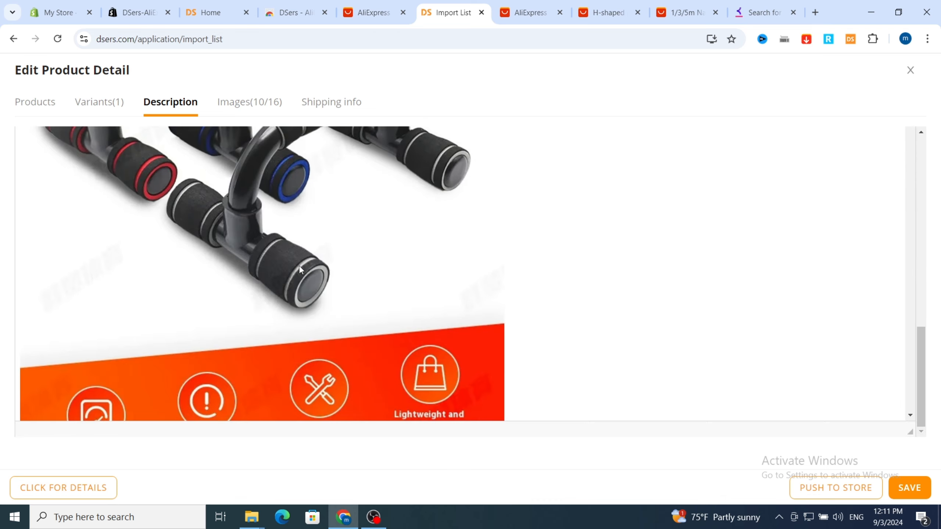
{"action": "scroll", "coordinate": [301, 277], "scroll_direction": "down", "scroll_amount": 8}
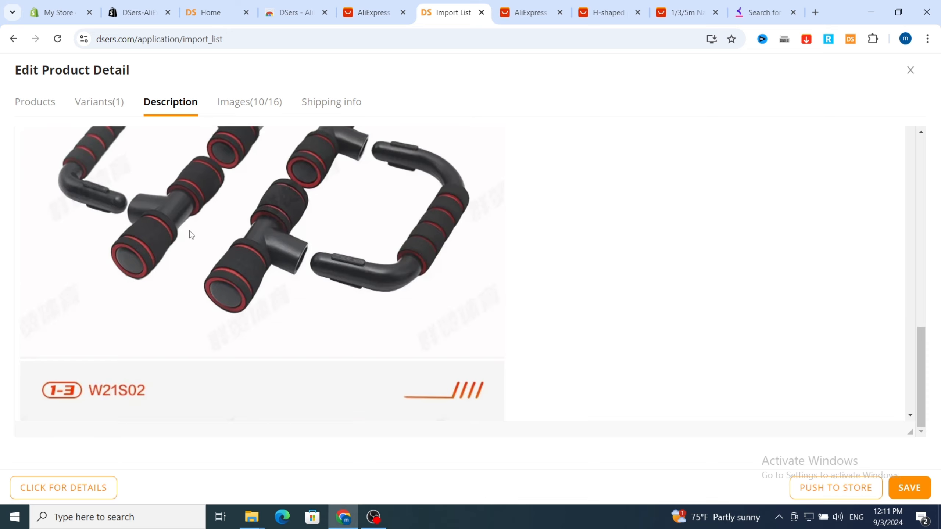
{"action": "scroll", "coordinate": [297, 230], "scroll_direction": "up", "scroll_amount": 8}
{"action": "scroll", "coordinate": [325, 269], "scroll_direction": "down", "scroll_amount": 6}
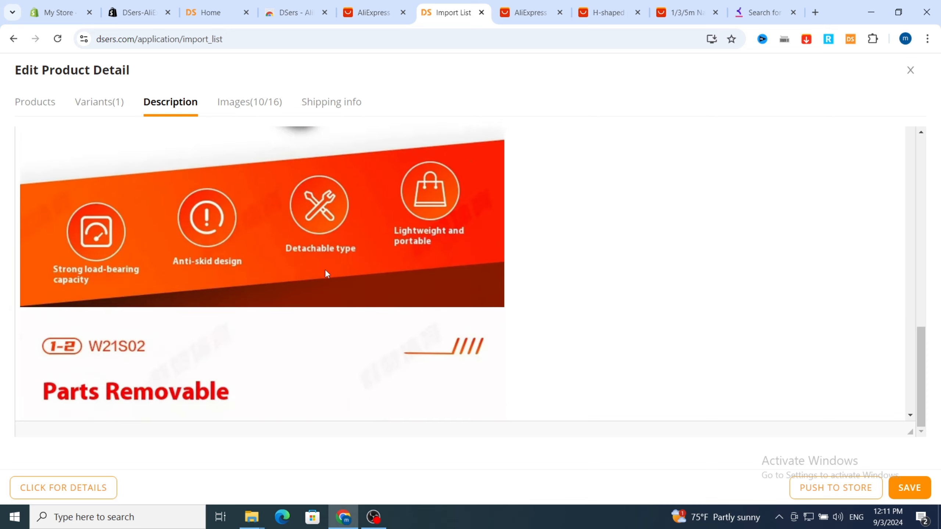
{"action": "scroll", "coordinate": [274, 300], "scroll_direction": "down", "scroll_amount": 10}
{"action": "scroll", "coordinate": [279, 321], "scroll_direction": "up", "scroll_amount": 4}
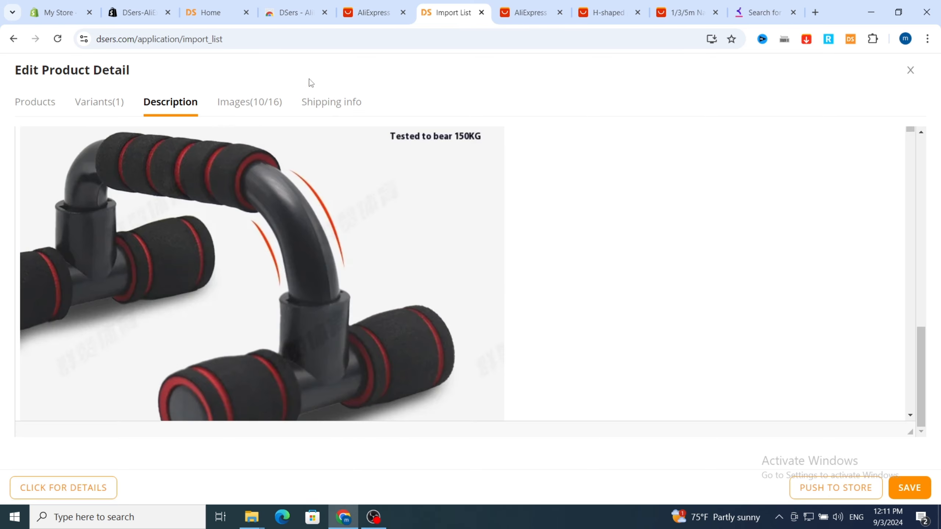
Step: Look through the product images and check which ones are selected for the store's product media
{"action": "left_click", "coordinate": [229, 106]}
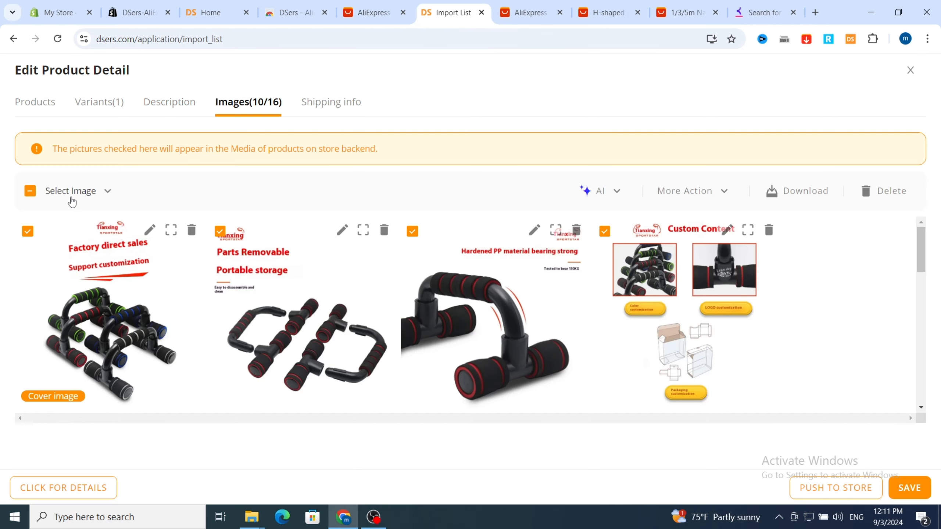
{"action": "left_click", "coordinate": [207, 12]}
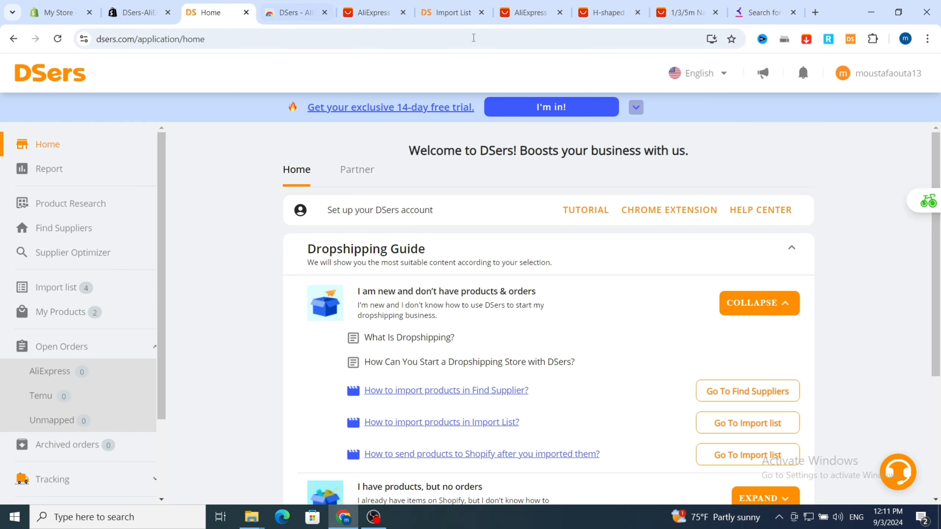
{"action": "left_click", "coordinate": [459, 14]}
{"action": "scroll", "coordinate": [389, 329], "scroll_direction": "down", "scroll_amount": 5}
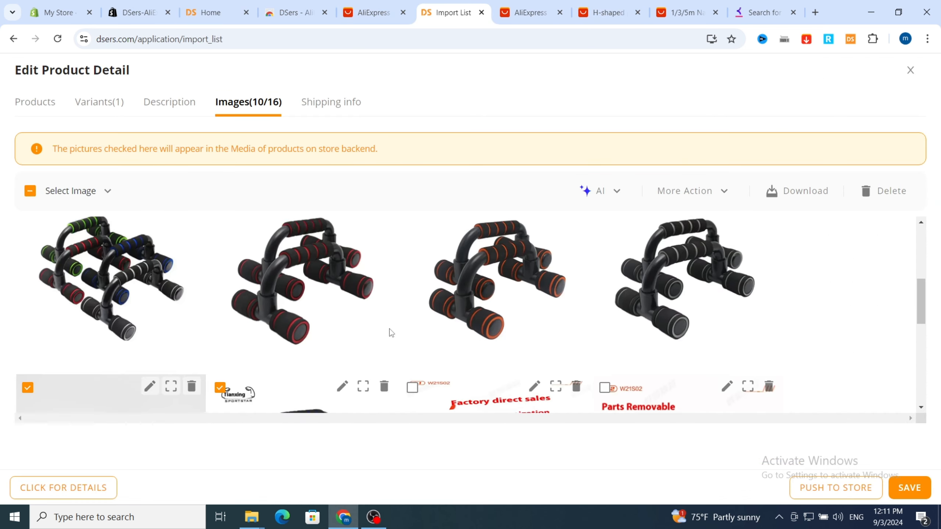
{"action": "scroll", "coordinate": [392, 318], "scroll_direction": "up", "scroll_amount": 5}
{"action": "scroll", "coordinate": [276, 224], "scroll_direction": "down", "scroll_amount": 8}
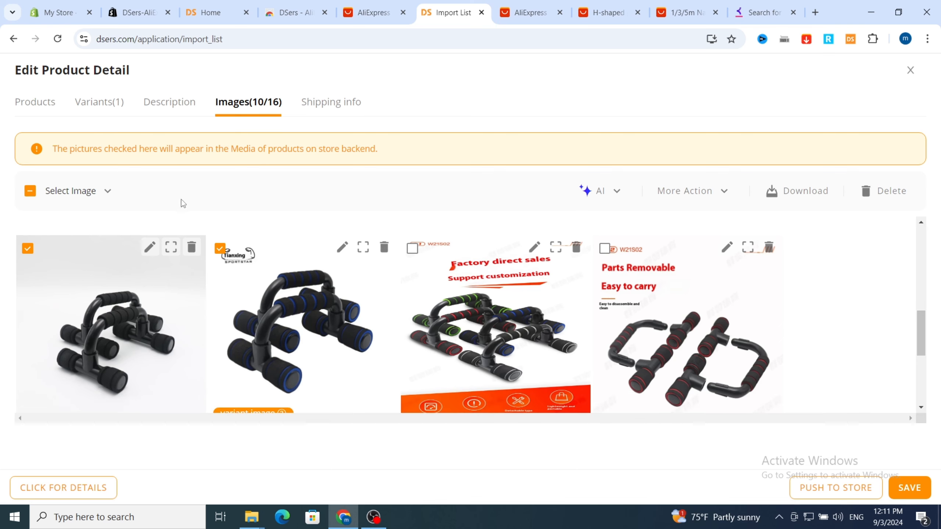
{"action": "scroll", "coordinate": [335, 295], "scroll_direction": "up", "scroll_amount": 5}
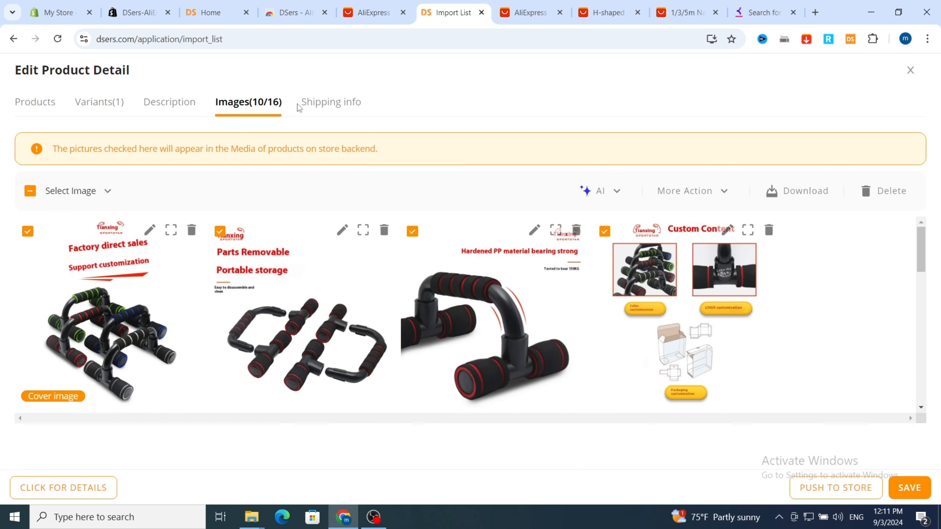
Step: Check the shipping info, return to the main product details and save the edited product
{"action": "left_click", "coordinate": [330, 103]}
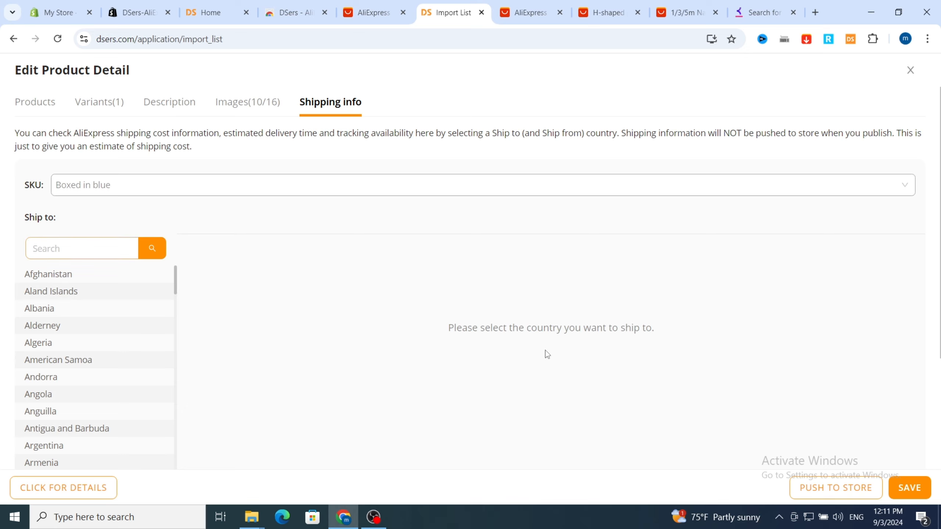
{"action": "left_click", "coordinate": [37, 103]}
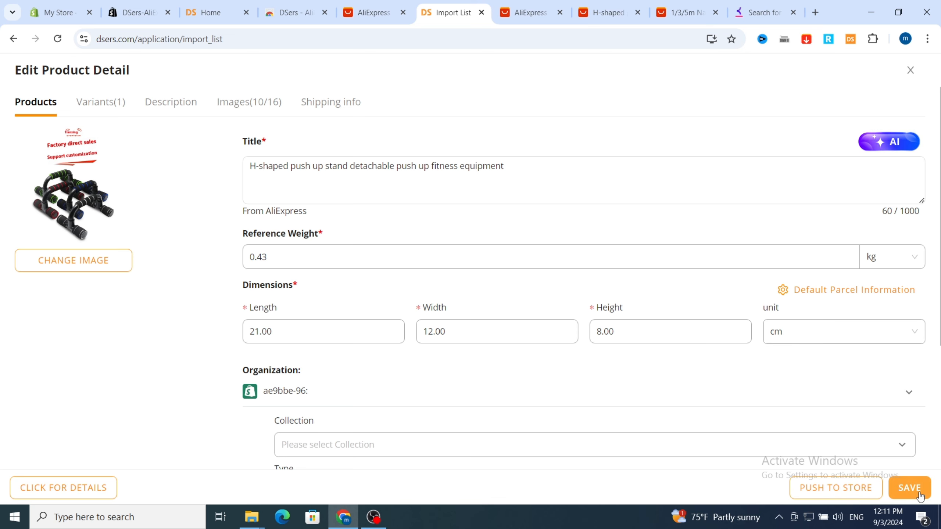
{"action": "left_click", "coordinate": [898, 489]}
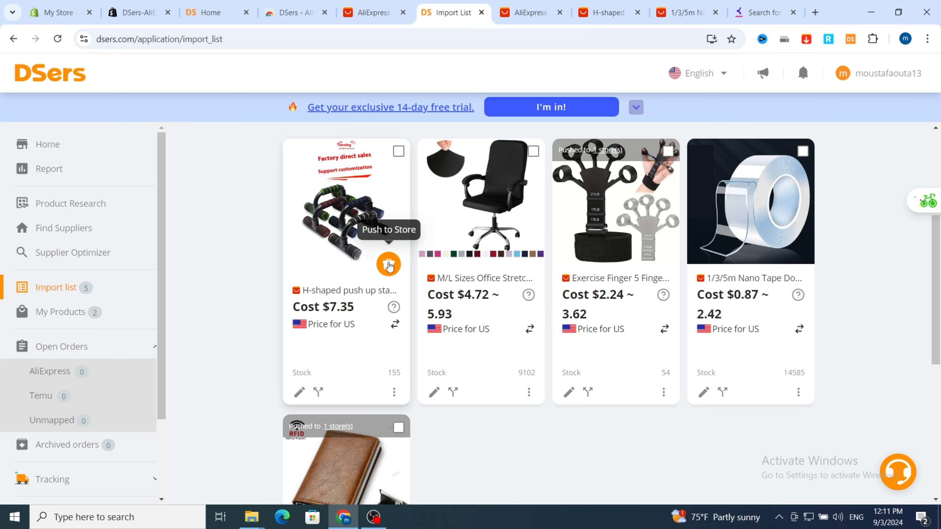
Step: Push the H-shaped push up stand to both stores, ae9bbe-96 and 7afab0-55, with the preselected preferences
{"action": "left_click", "coordinate": [388, 264]}
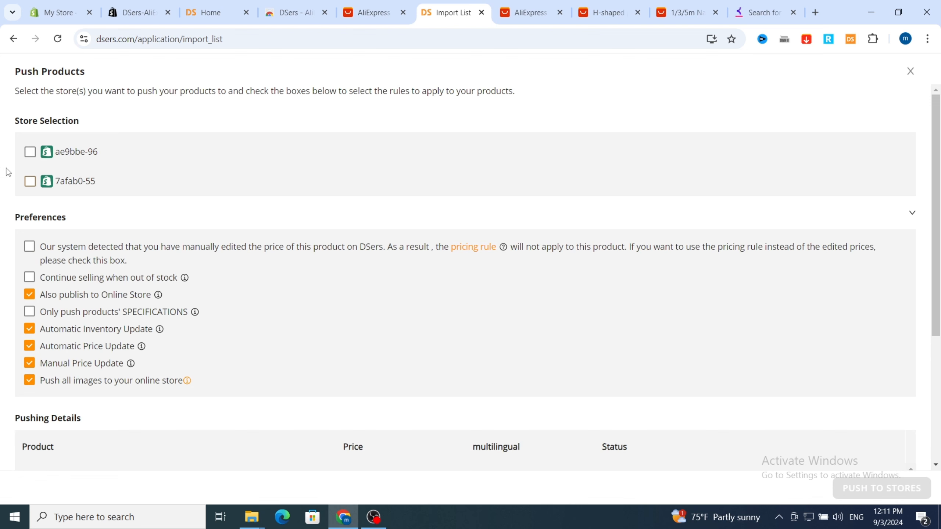
{"action": "left_click", "coordinate": [31, 152]}
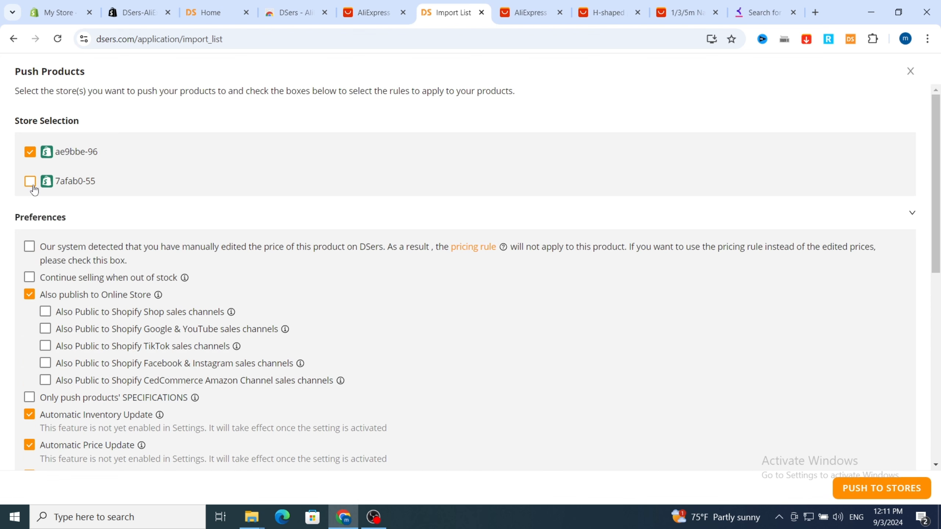
{"action": "left_click", "coordinate": [34, 186]}
{"action": "scroll", "coordinate": [78, 298], "scroll_direction": "down", "scroll_amount": 3}
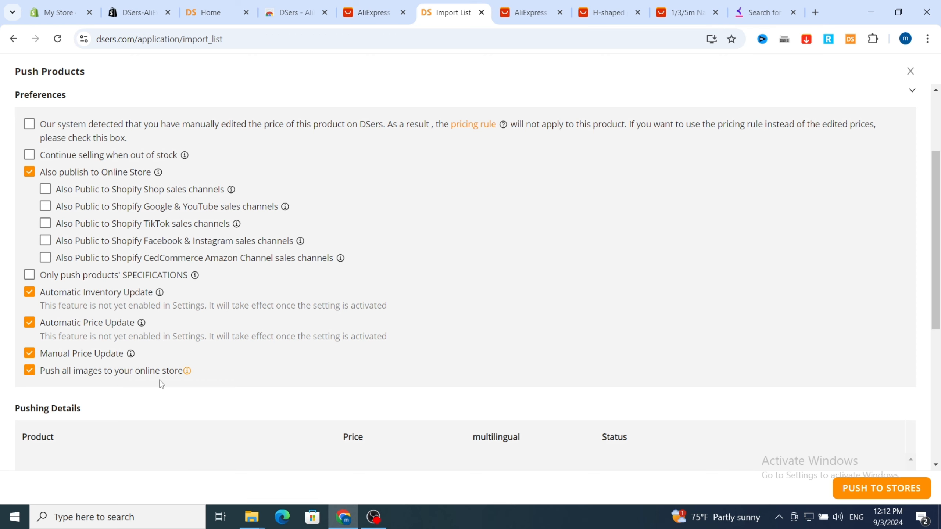
{"action": "scroll", "coordinate": [768, 379], "scroll_direction": "up", "scroll_amount": 3}
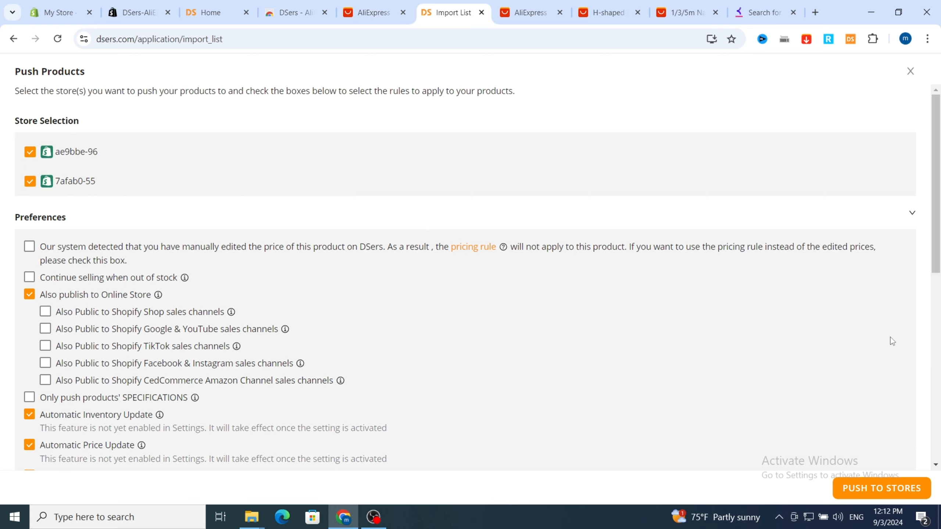
{"action": "scroll", "coordinate": [892, 340], "scroll_direction": "down", "scroll_amount": 9}
{"action": "scroll", "coordinate": [72, 203], "scroll_direction": "up", "scroll_amount": 3}
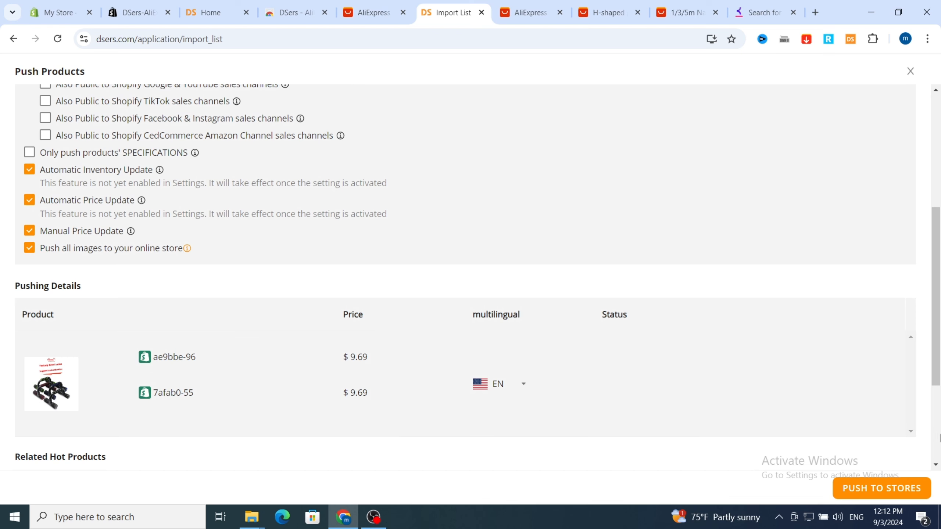
{"action": "left_click", "coordinate": [900, 489]}
{"action": "left_click", "coordinate": [858, 495]}
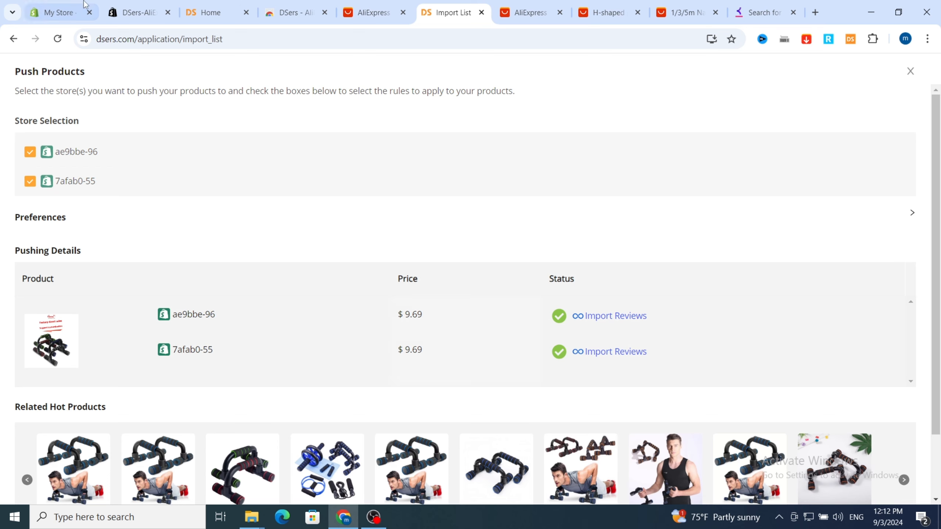
Step: Switch to the Shopify admin, leave the app settings and check the store's product list for the pushed product
{"action": "left_click", "coordinate": [38, 9]}
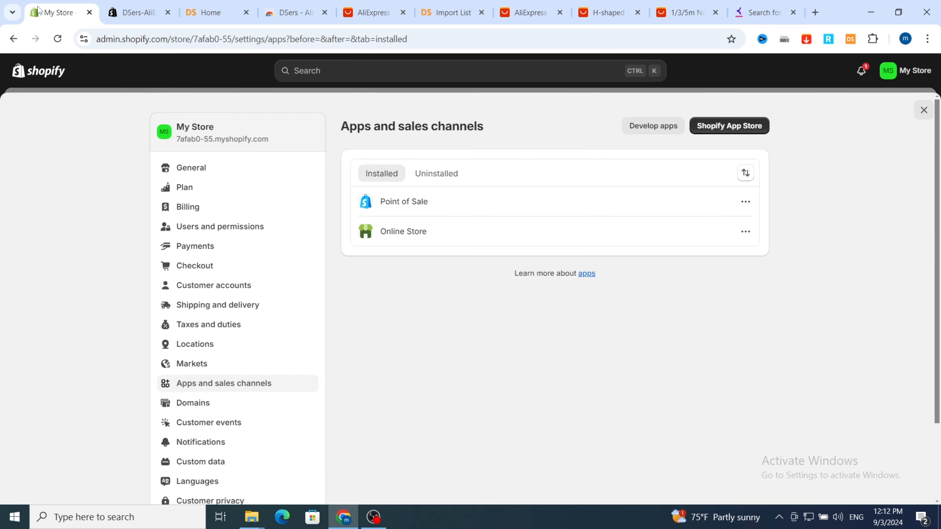
{"action": "left_click", "coordinate": [41, 72]}
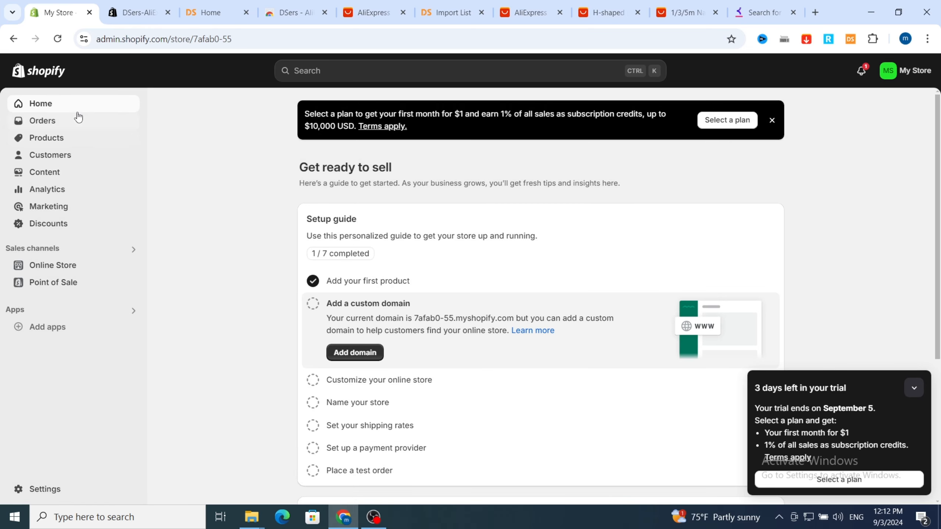
{"action": "left_click", "coordinate": [40, 124]}
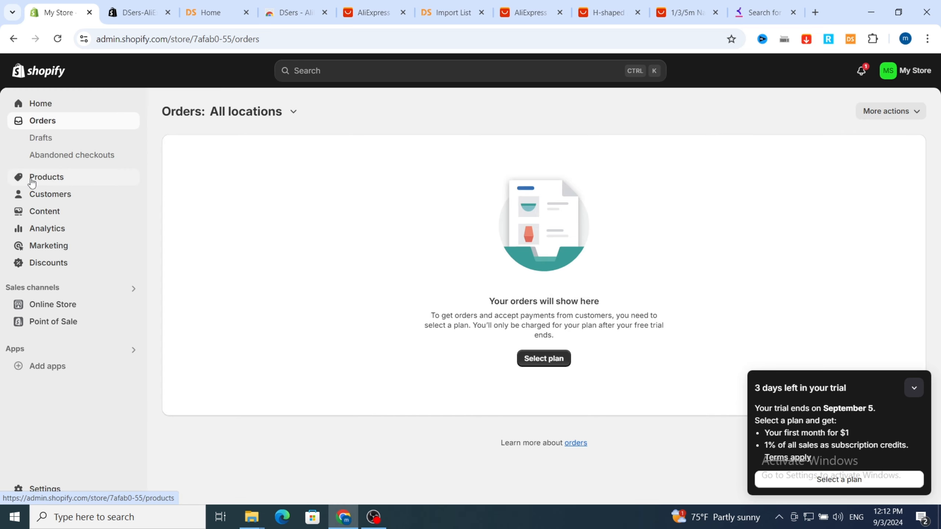
{"action": "left_click", "coordinate": [32, 181]}
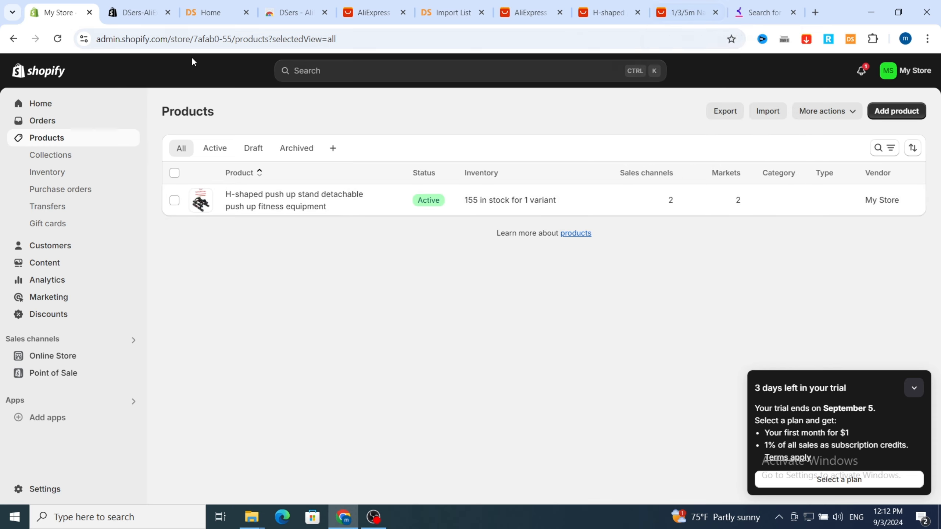
{"action": "left_click", "coordinate": [449, 14]}
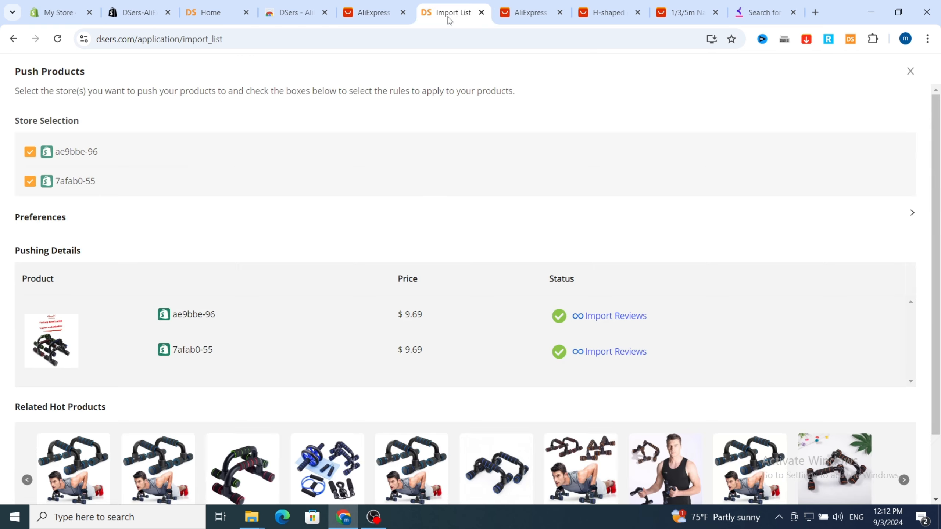
{"action": "left_click", "coordinate": [216, 14]}
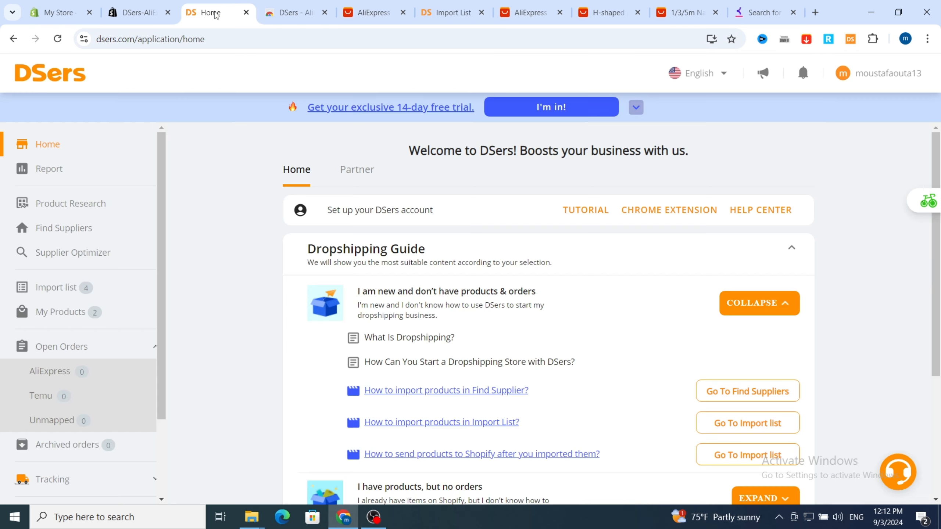
{"action": "left_click", "coordinate": [59, 13]}
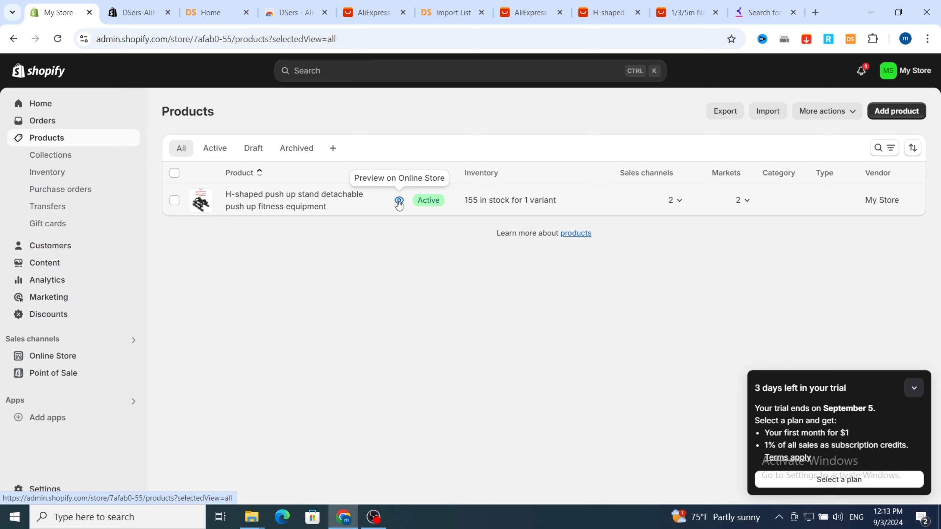
Step: Preview the H-shaped push up stand on the online store and look over its images, price and description
{"action": "left_click", "coordinate": [398, 201]}
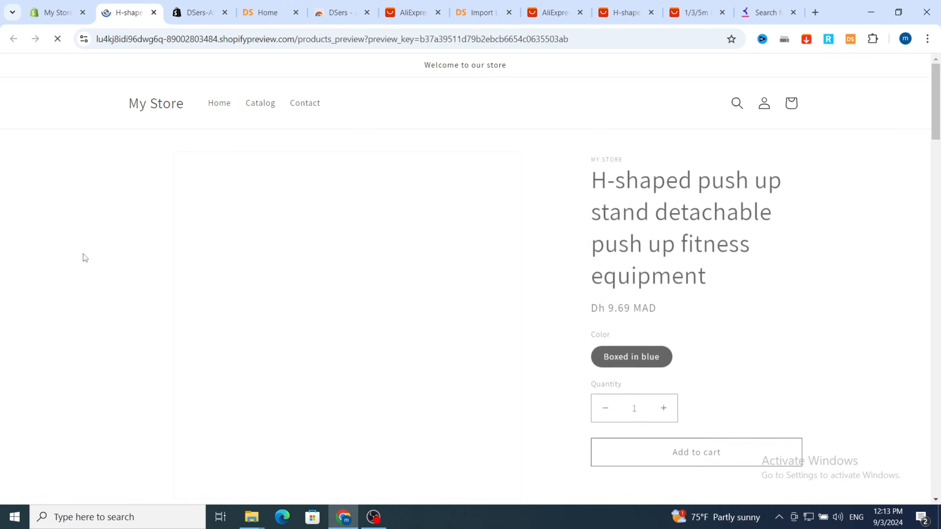
{"action": "scroll", "coordinate": [584, 269], "scroll_direction": "down", "scroll_amount": 15}
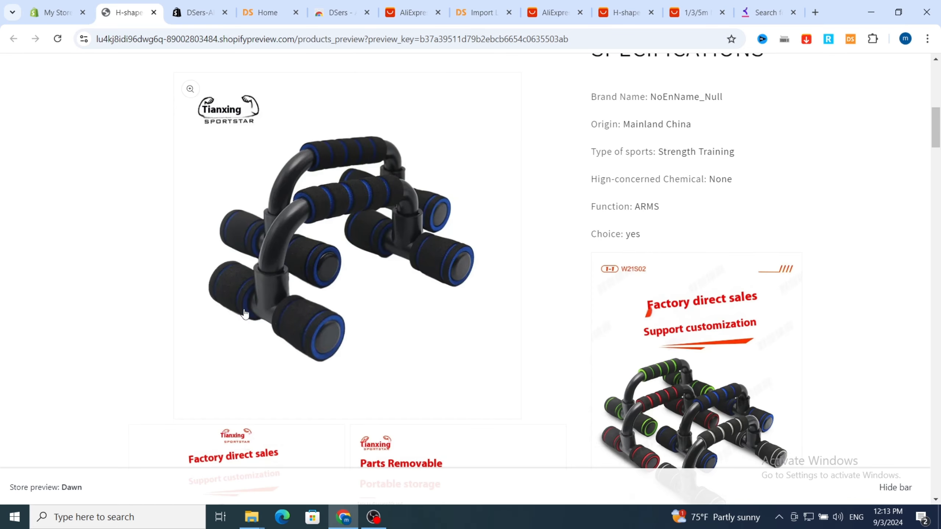
{"action": "scroll", "coordinate": [730, 346], "scroll_direction": "up", "scroll_amount": 15}
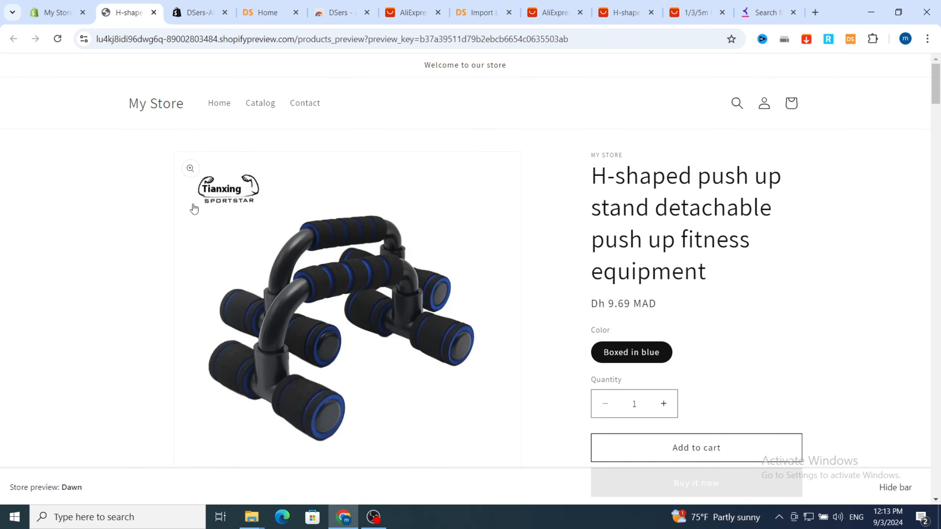
{"action": "scroll", "coordinate": [790, 283], "scroll_direction": "down", "scroll_amount": 15}
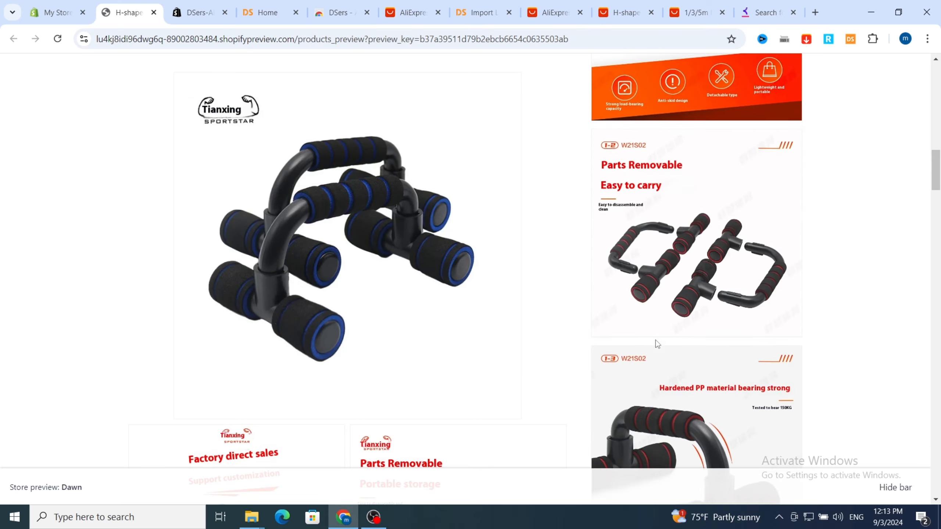
Step: Look through the description images on the push up stand's preview page and return to its price and purchase options
{"action": "scroll", "coordinate": [677, 391], "scroll_direction": "down", "scroll_amount": 3}
{"action": "scroll", "coordinate": [571, 319], "scroll_direction": "up", "scroll_amount": 10}
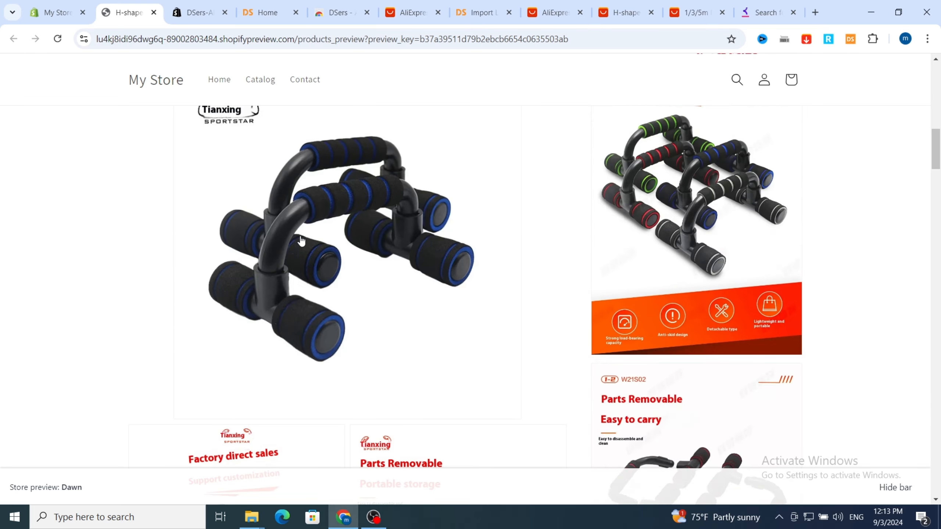
{"action": "scroll", "coordinate": [310, 110], "scroll_direction": "up", "scroll_amount": 5}
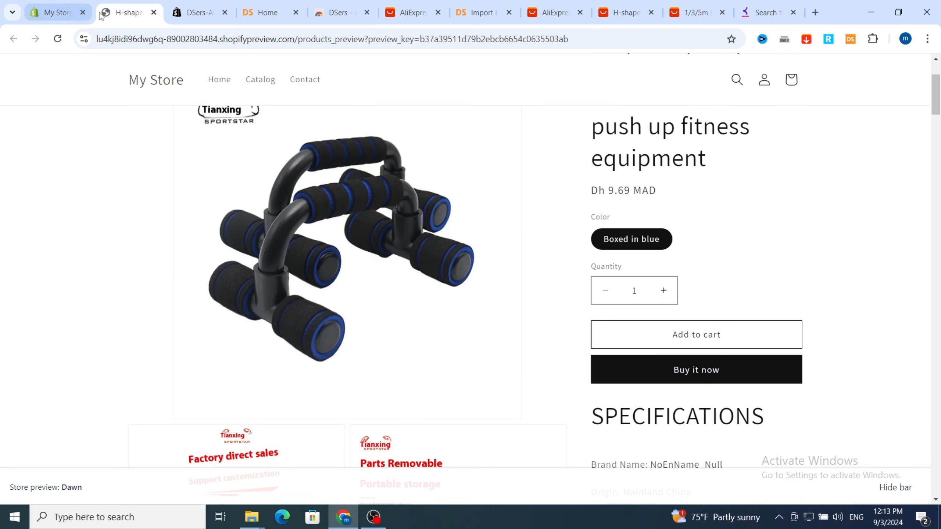
Step: Return to the AliExpress product listing and add the 100ml Liquid Insulating Tape to DSers
{"action": "left_click", "coordinate": [74, 13]}
{"action": "left_click", "coordinate": [552, 12]}
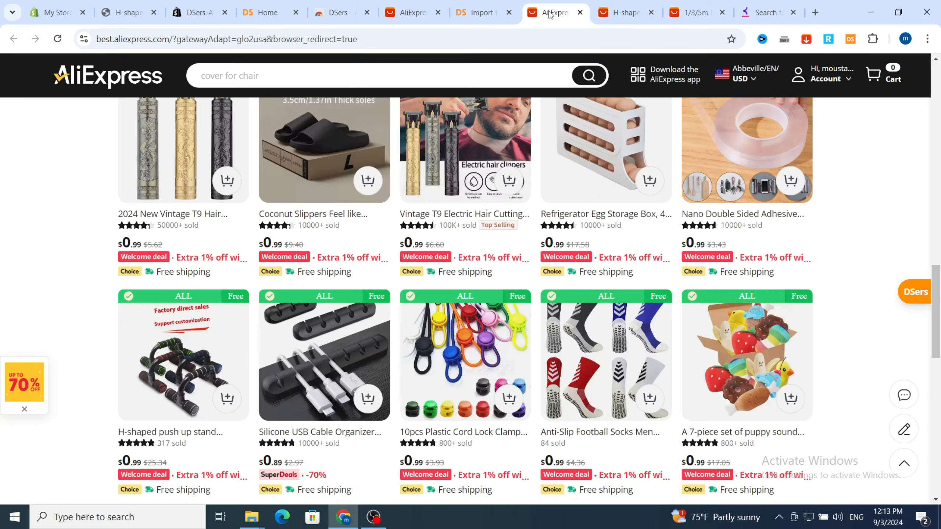
{"action": "left_click", "coordinate": [624, 12]}
{"action": "left_click", "coordinate": [685, 12]}
{"action": "left_click", "coordinate": [628, 12]}
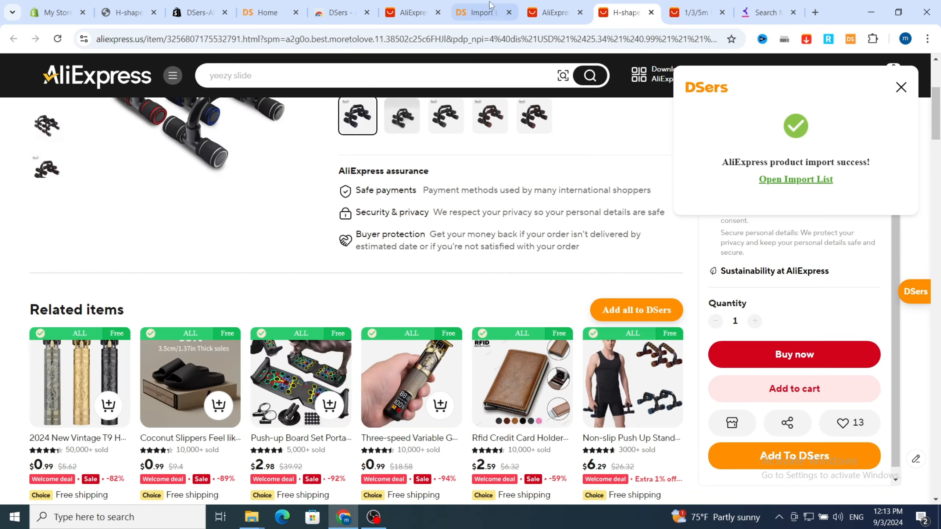
{"action": "left_click", "coordinate": [565, 12]}
{"action": "scroll", "coordinate": [322, 352], "scroll_direction": "down", "scroll_amount": 5}
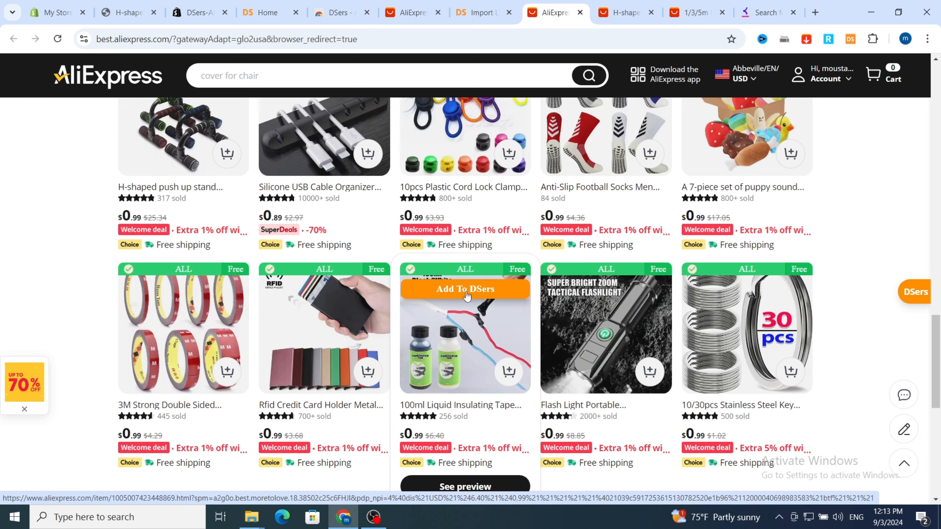
{"action": "left_click", "coordinate": [465, 294]}
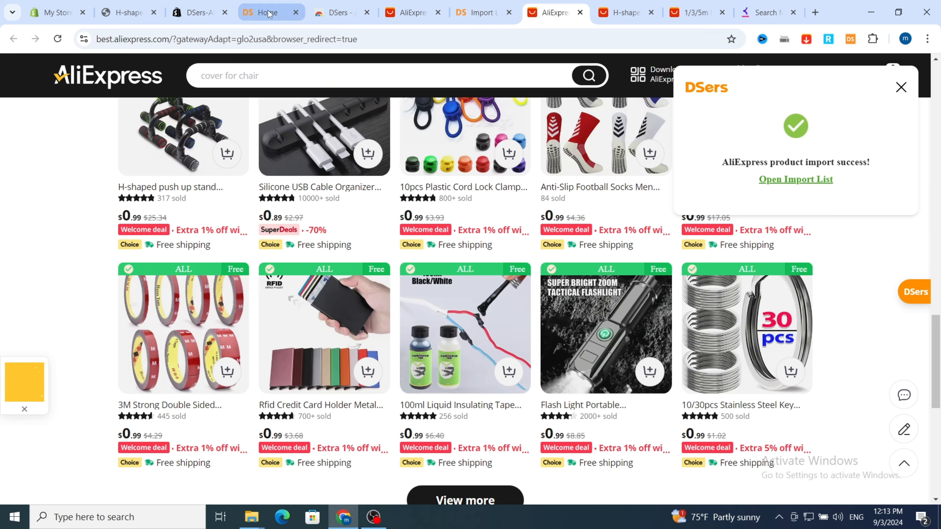
Step: Refresh the DSers home page, open the import list and check it for the newly added 100ml Liquid Insulating Tape
{"action": "left_click", "coordinate": [473, 14]}
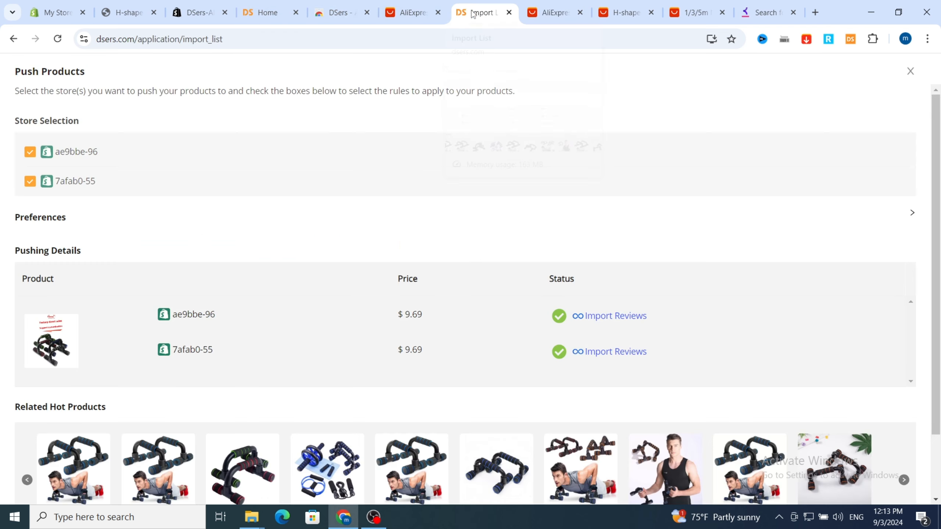
{"action": "left_click", "coordinate": [291, 14]}
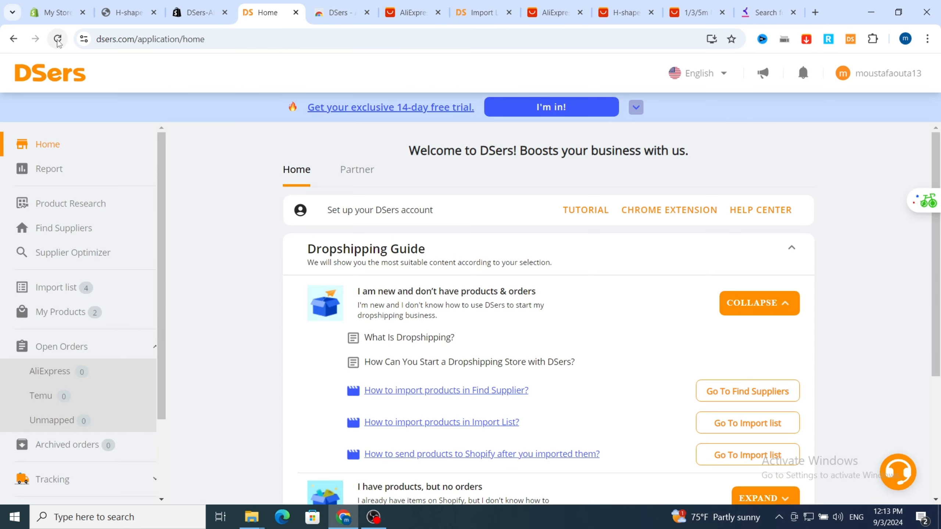
{"action": "left_click", "coordinate": [58, 39]}
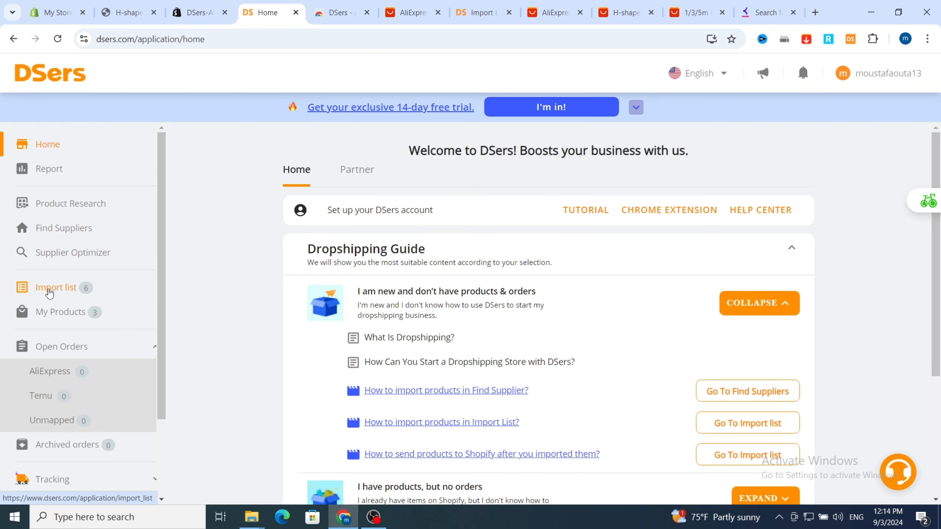
{"action": "left_click", "coordinate": [50, 291]}
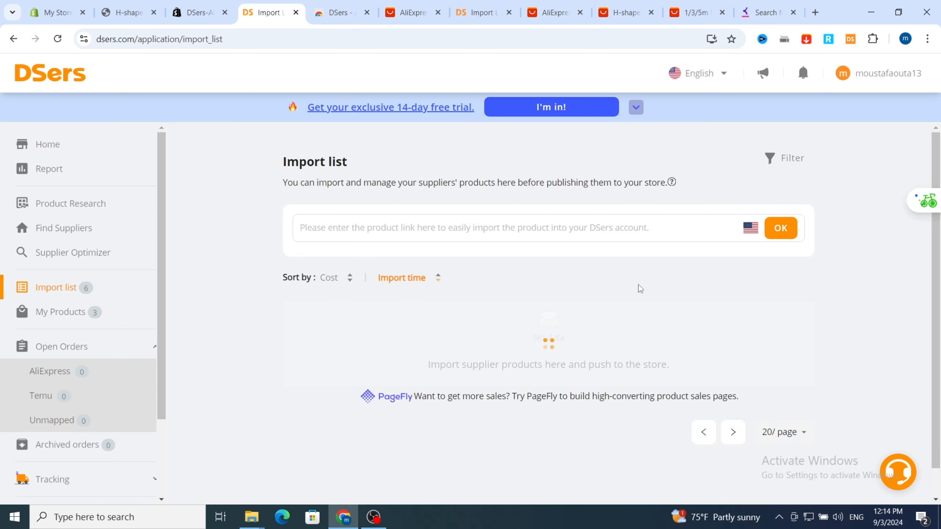
{"action": "scroll", "coordinate": [345, 324], "scroll_direction": "down", "scroll_amount": 3}
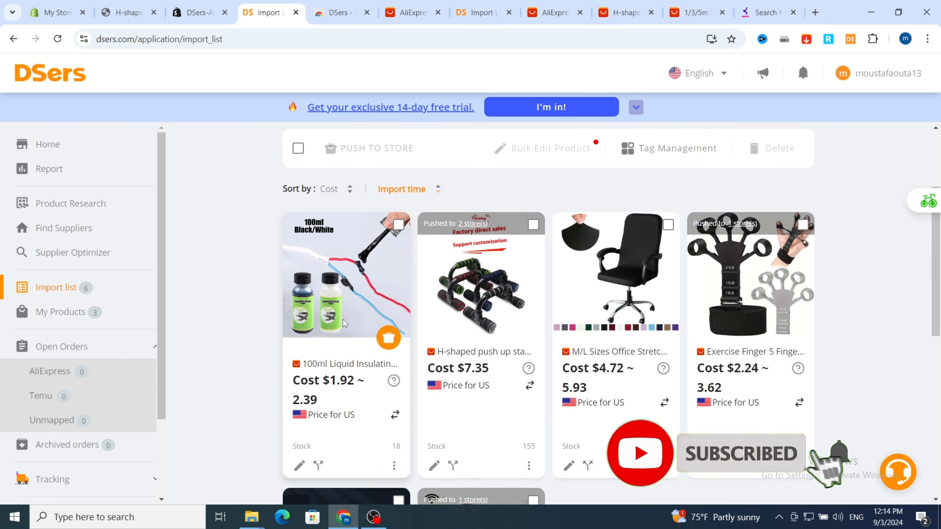
{"action": "scroll", "coordinate": [345, 324], "scroll_direction": "down", "scroll_amount": 1}
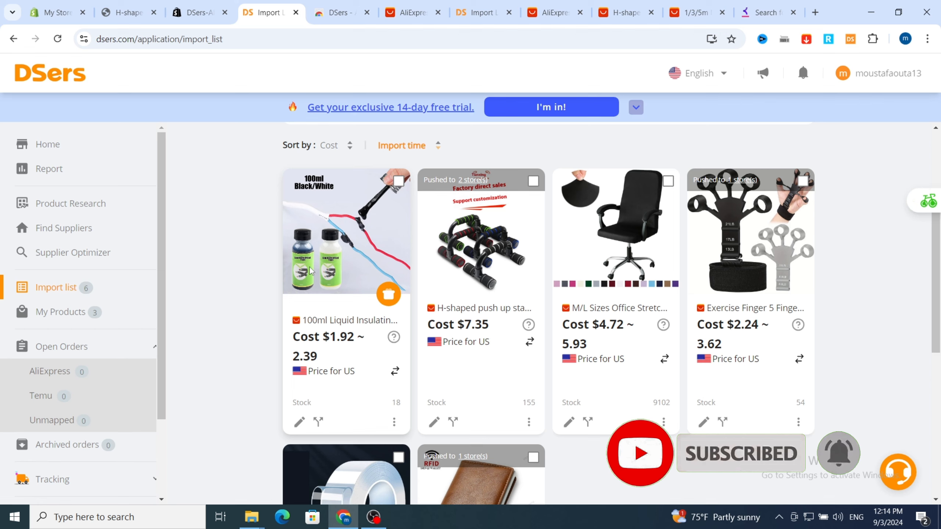